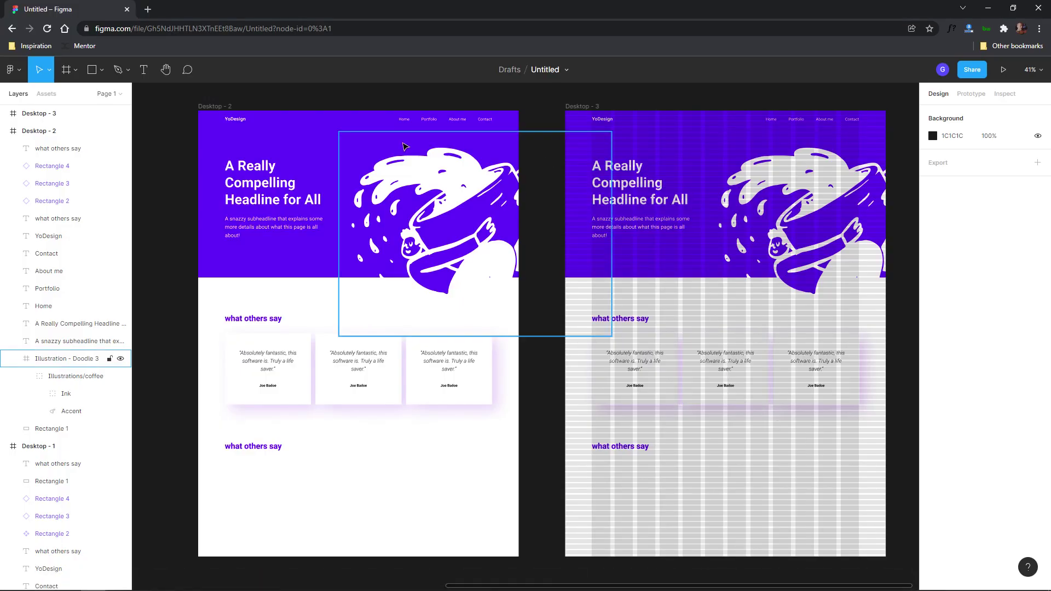
Check the Desktop - 2 frame, then pan until both desktop frames are fully in view
click(229, 133)
click(550, 162)
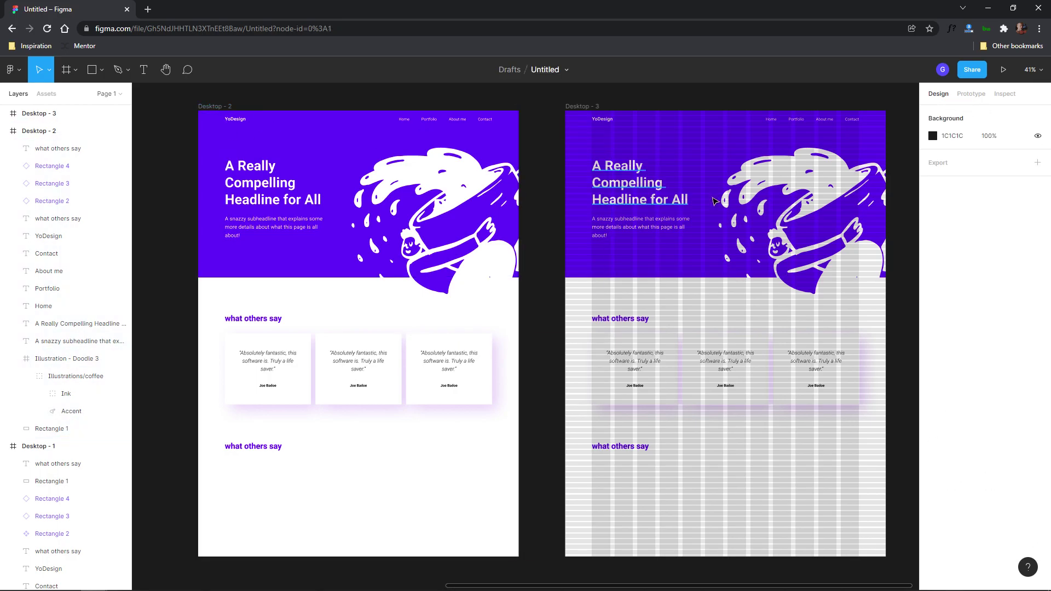
scroll(827, 167, up, 4)
scroll(521, 175, up, 5)
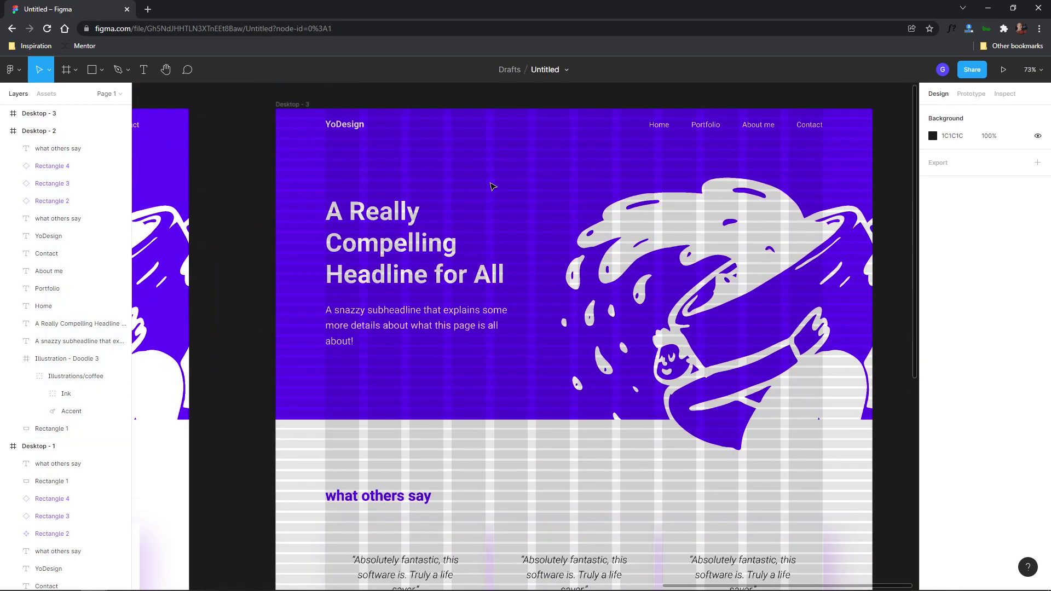
scroll(563, 178, right, 2)
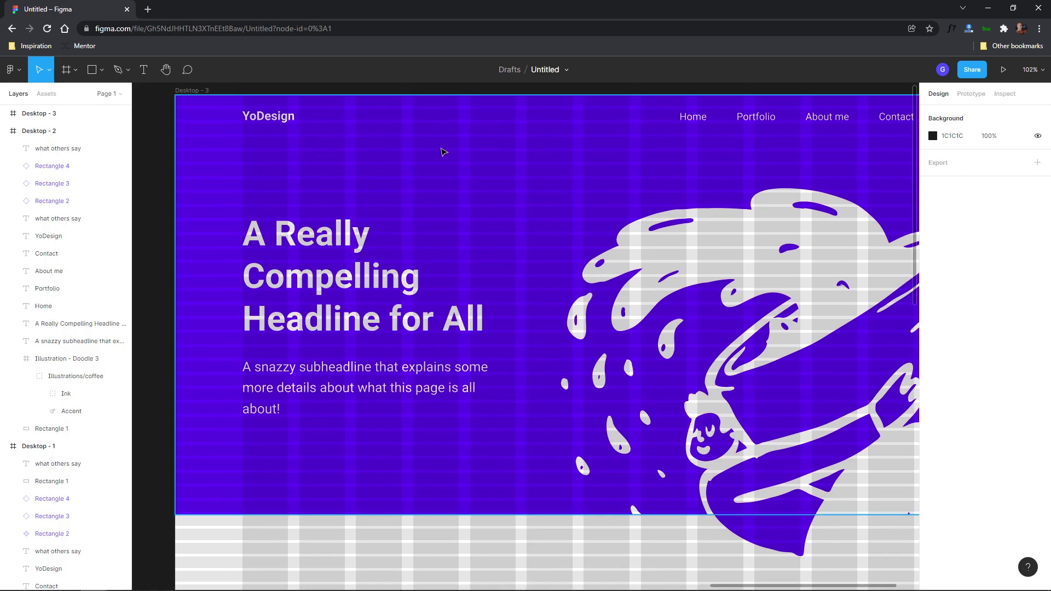
scroll(797, 306, down, 3)
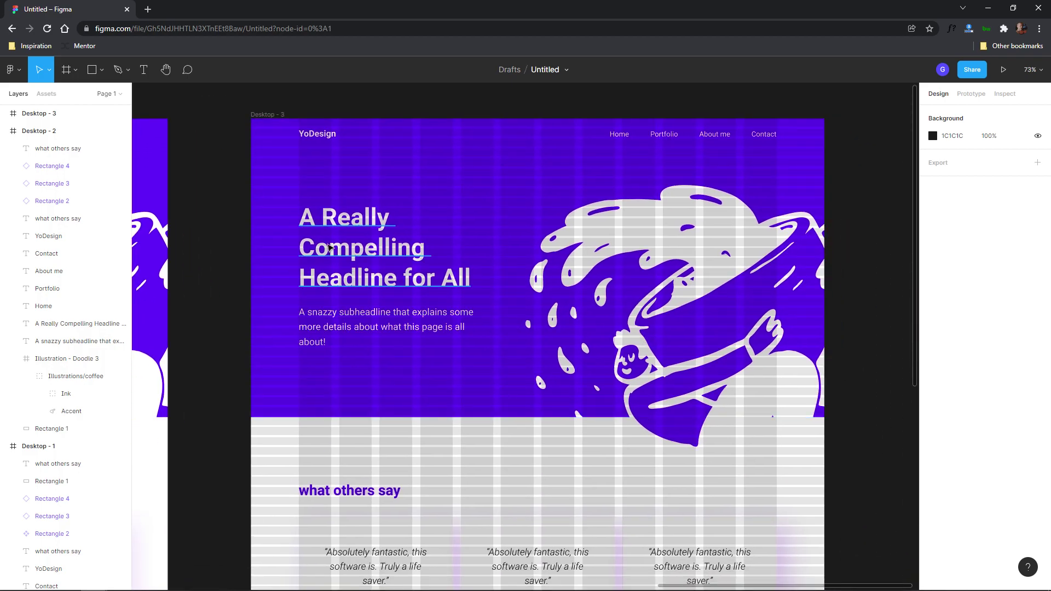
scroll(247, 405, up, 5)
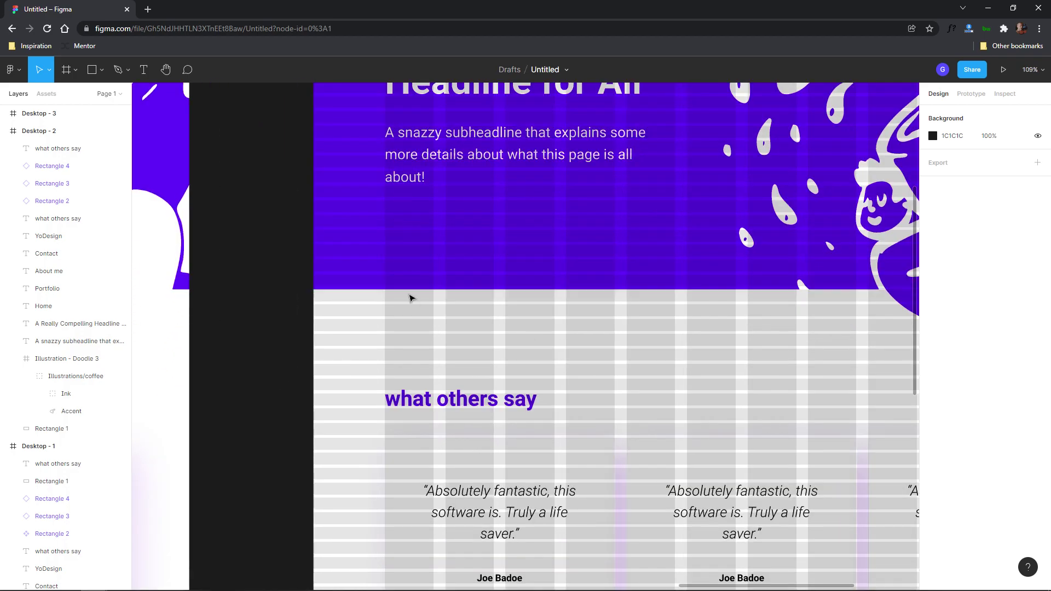
scroll(417, 406, down, 3)
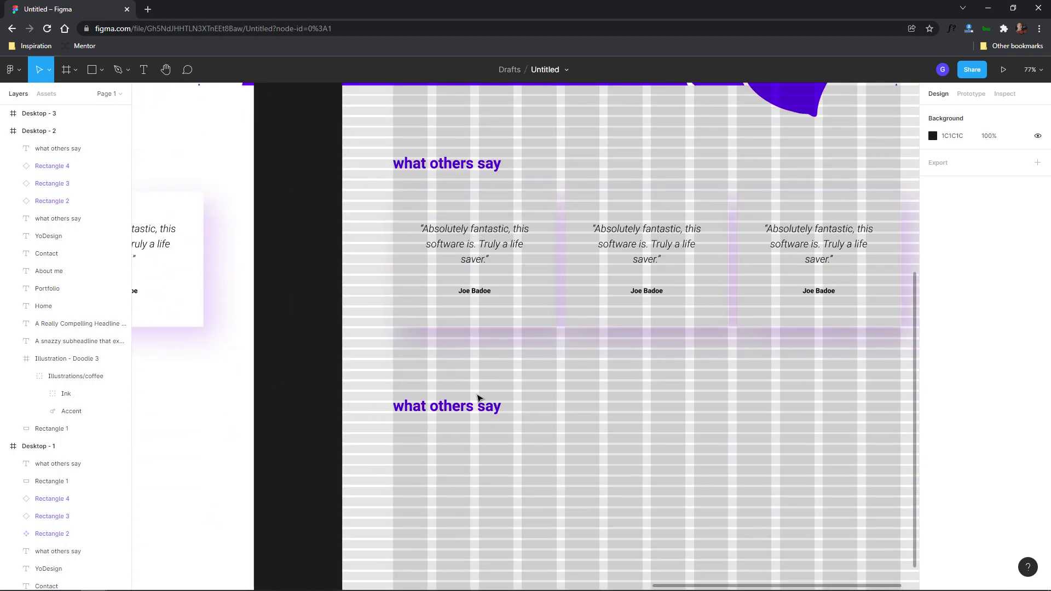
scroll(679, 403, down, 3)
scroll(674, 421, down, 1)
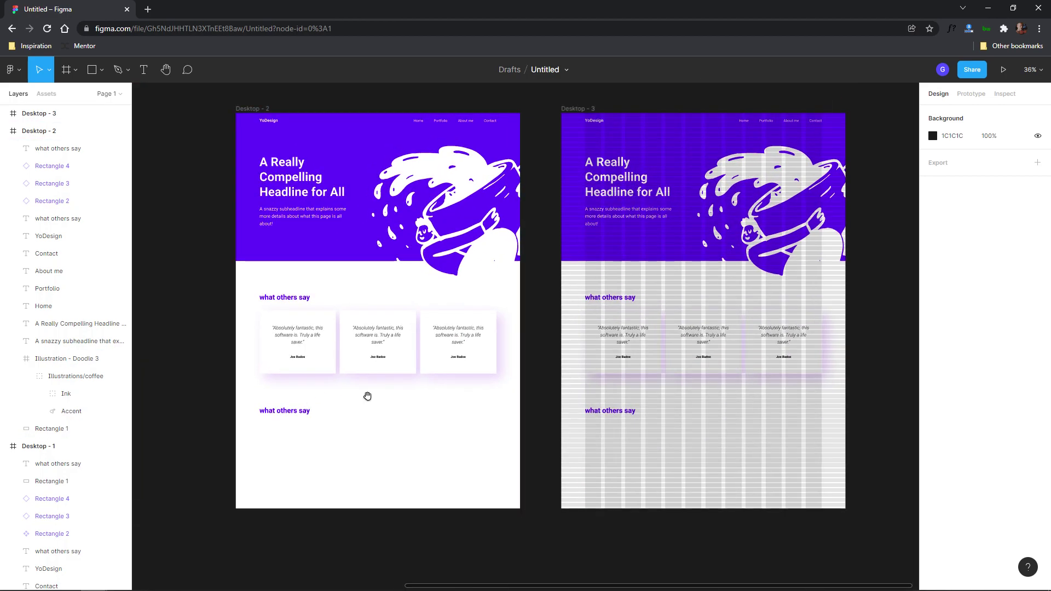
drag(365, 397, 402, 423)
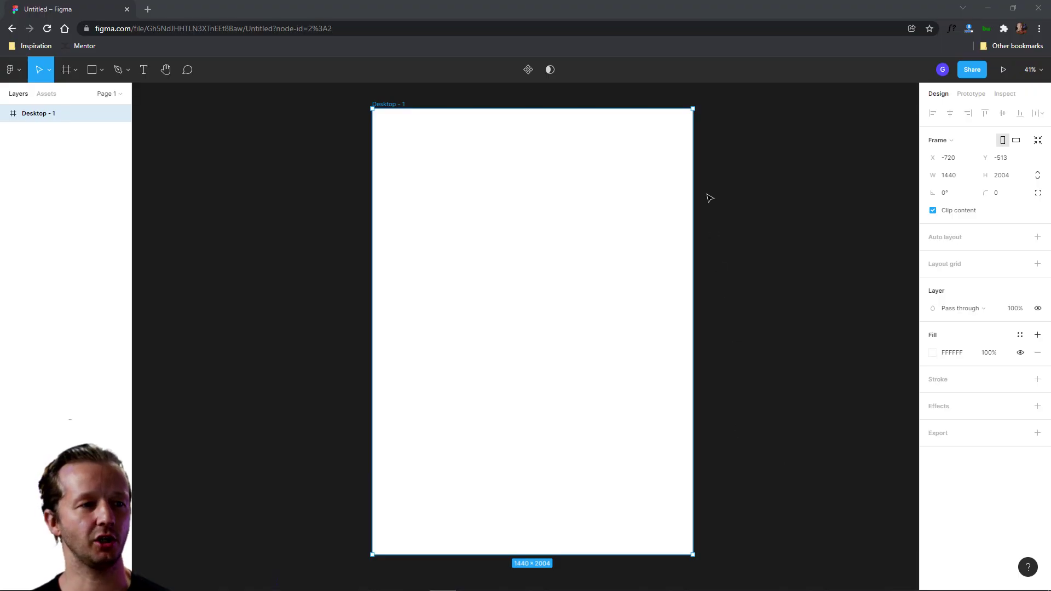
Focus the design window, reframe the page and select the Desktop - 1 frame
click(711, 199)
click(385, 110)
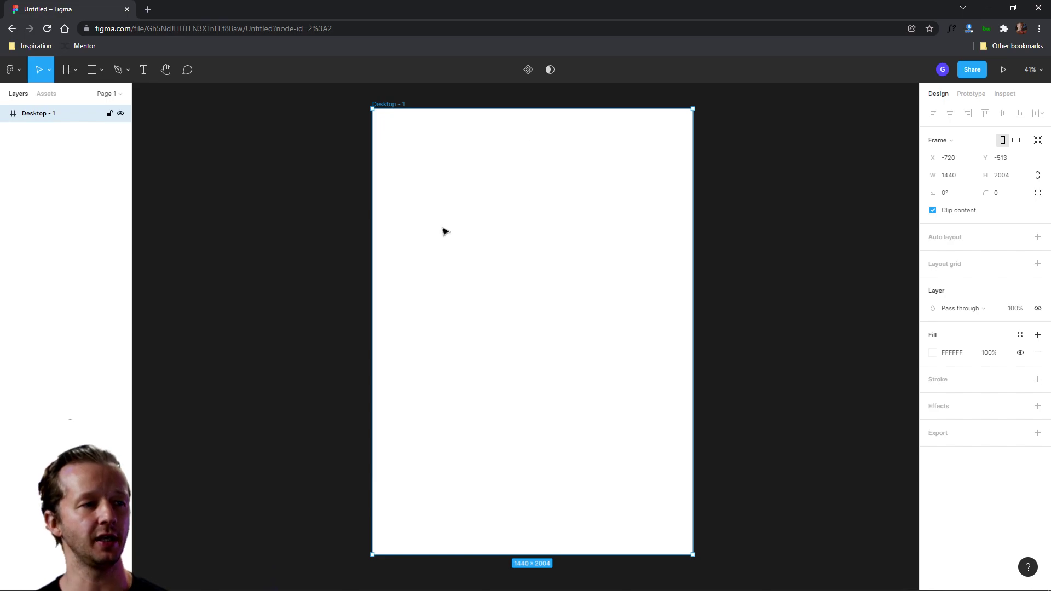
click(728, 165)
scroll(517, 186, up, 3)
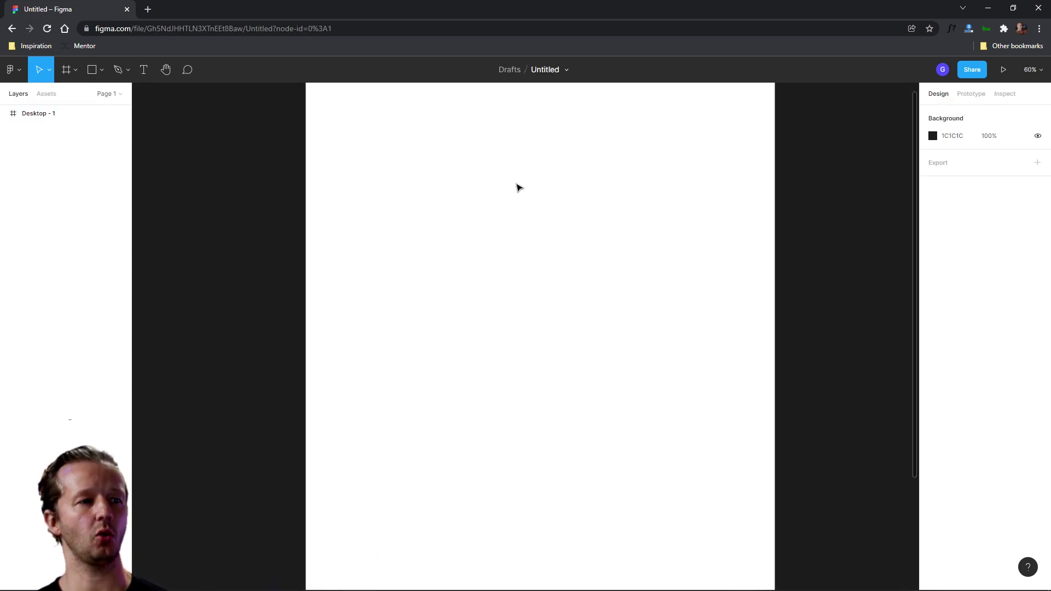
scroll(517, 185, down, 1)
drag(533, 144, 474, 195)
click(469, 172)
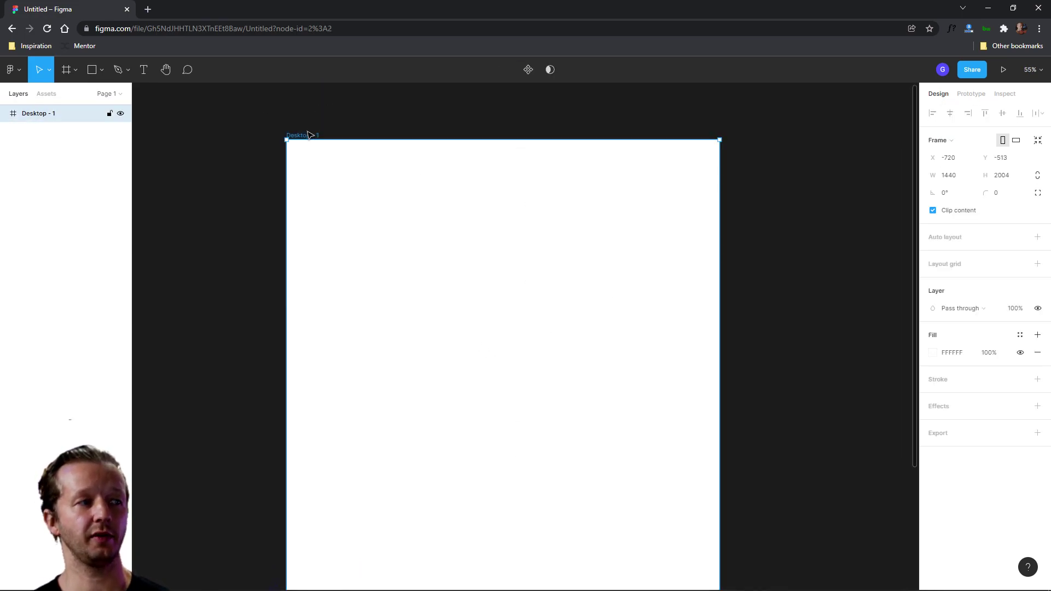
Add a 12-column layout grid with 120 side margins to Desktop - 1
click(1039, 265)
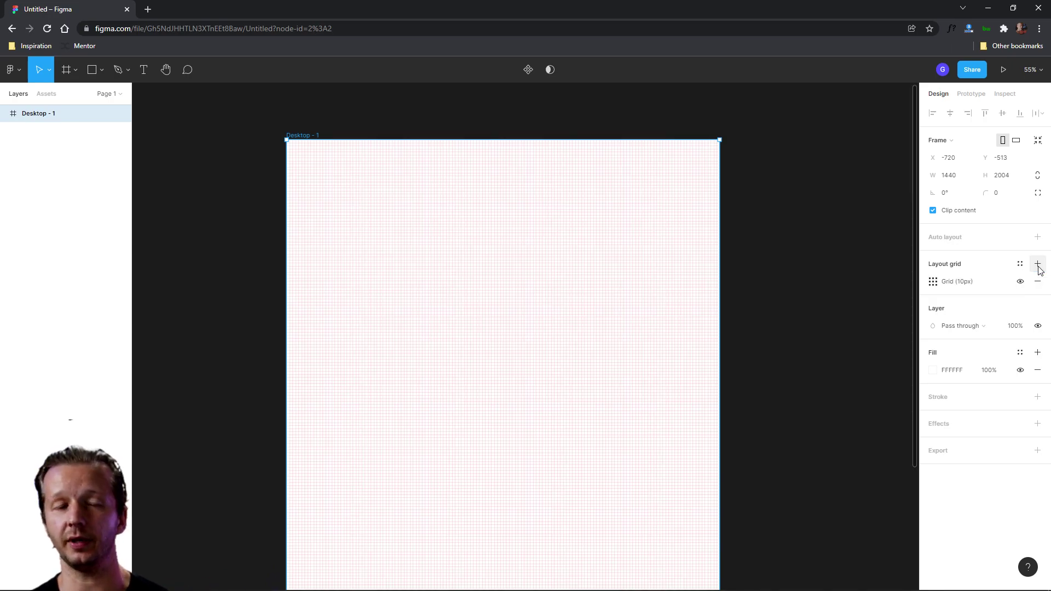
click(930, 285)
click(815, 291)
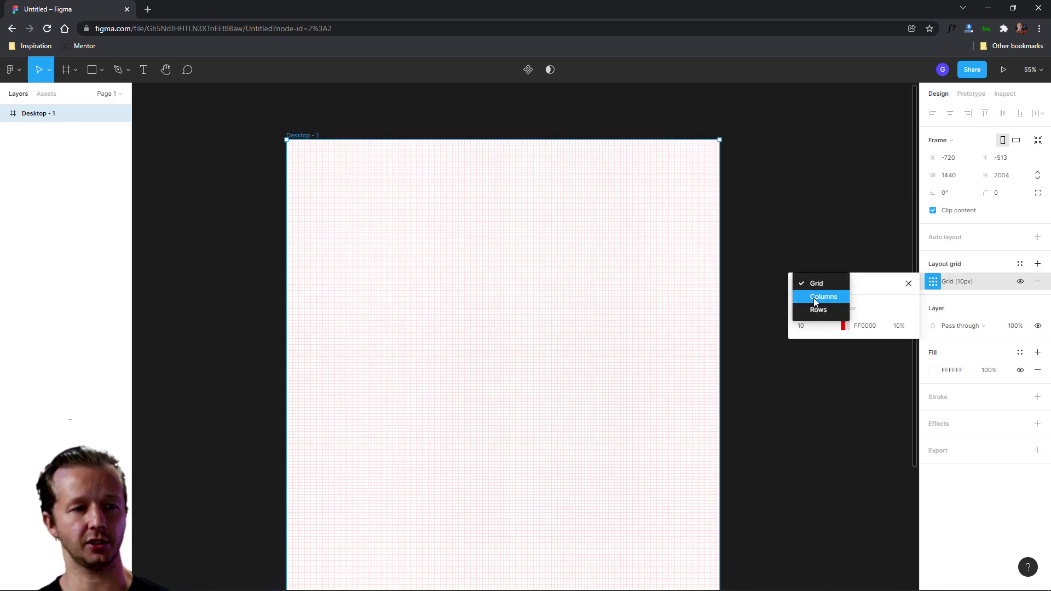
click(814, 298)
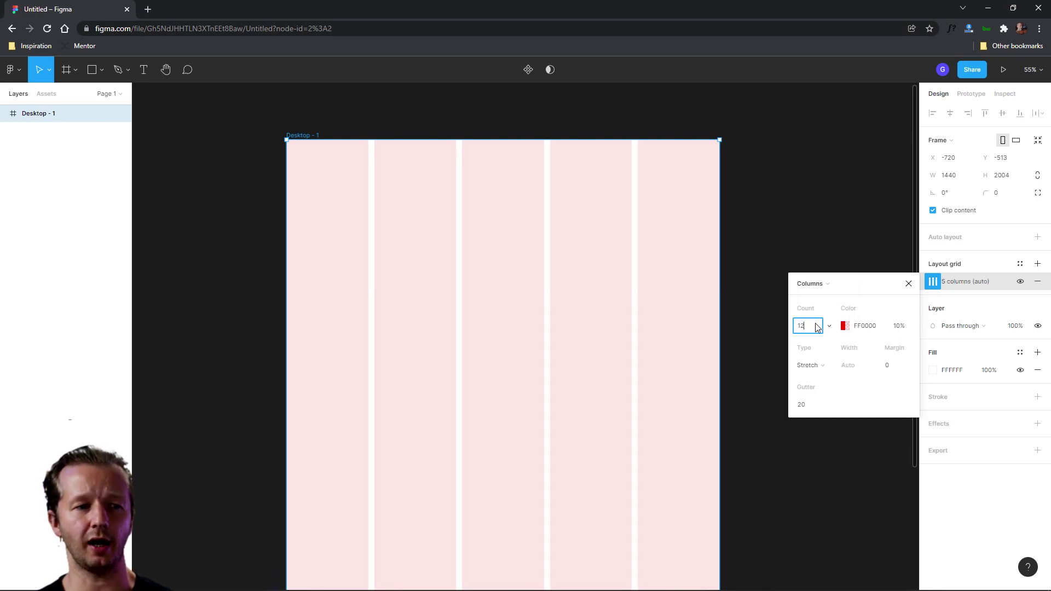
key(Return)
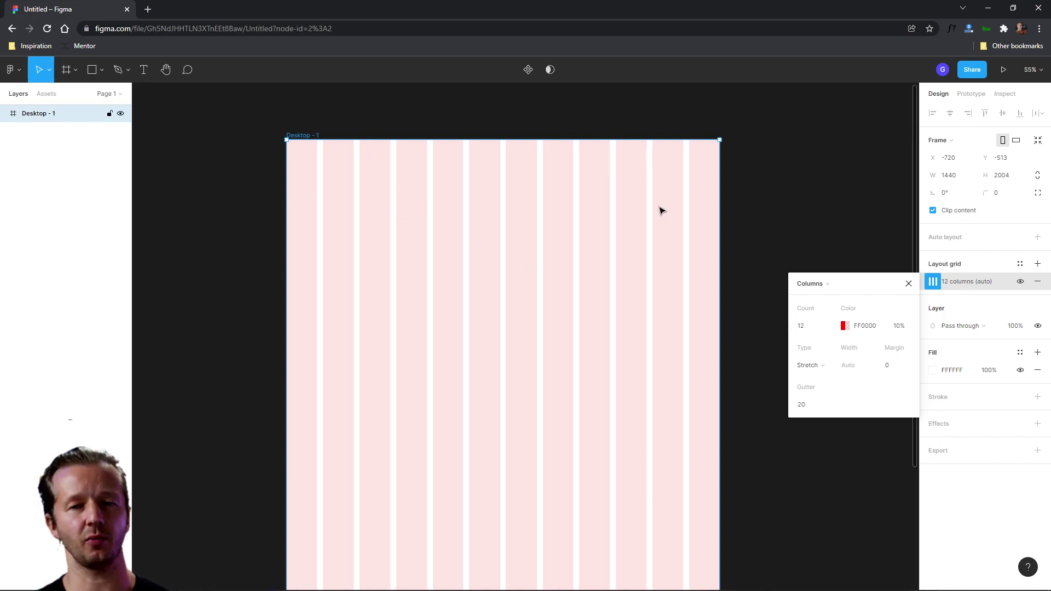
click(896, 370)
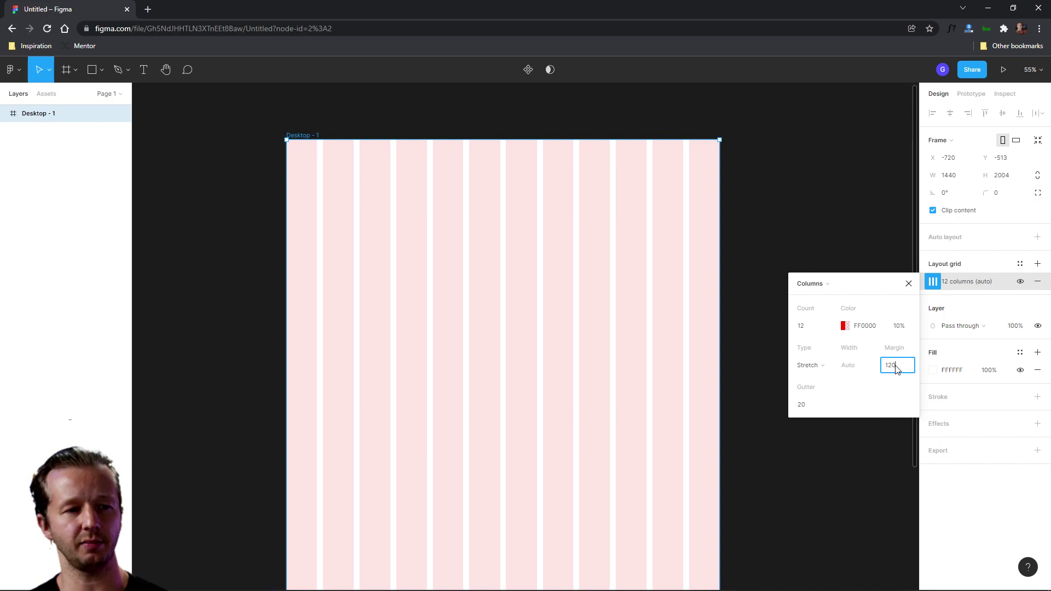
key(Return)
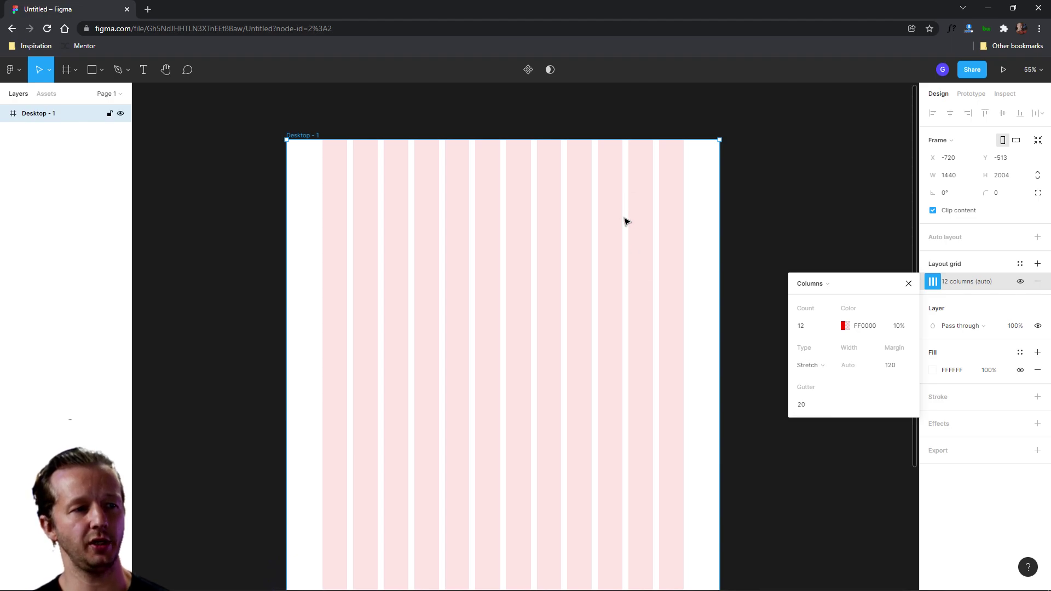
click(910, 284)
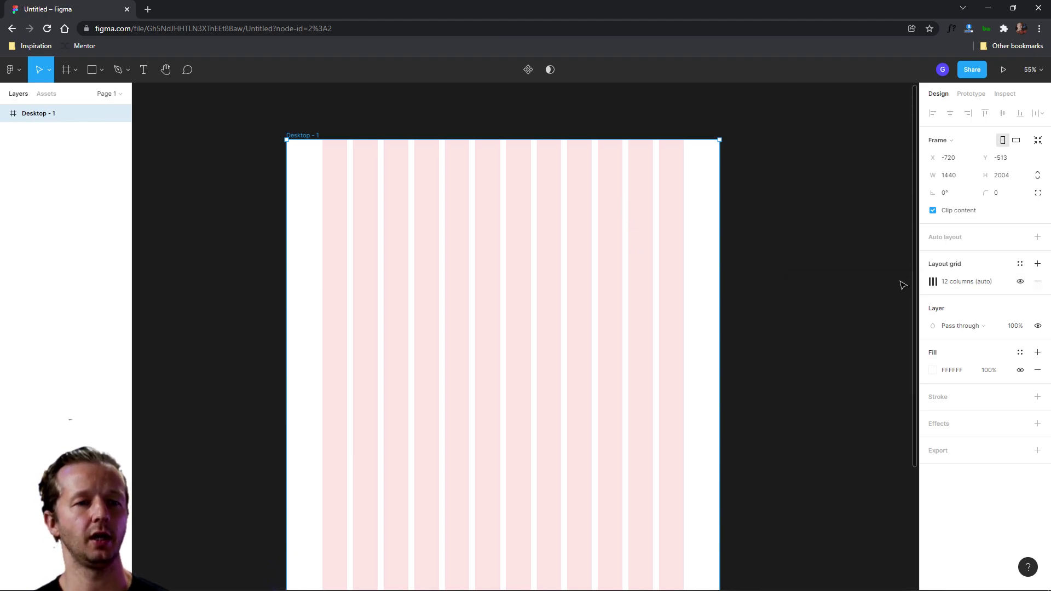
Add a second layout grid as 240 rows anchored to the top
click(1038, 263)
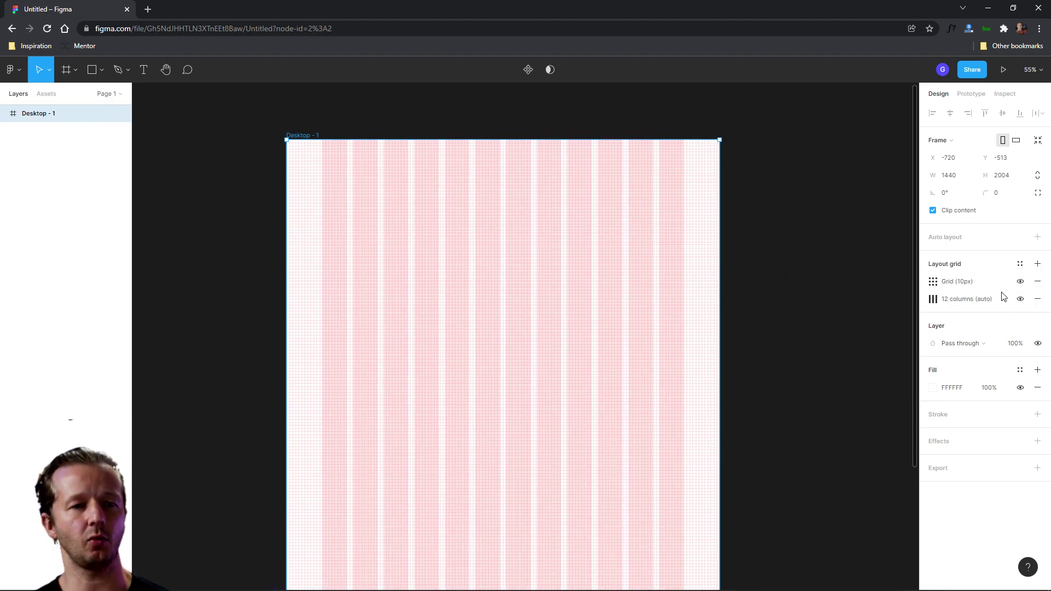
click(933, 281)
click(810, 285)
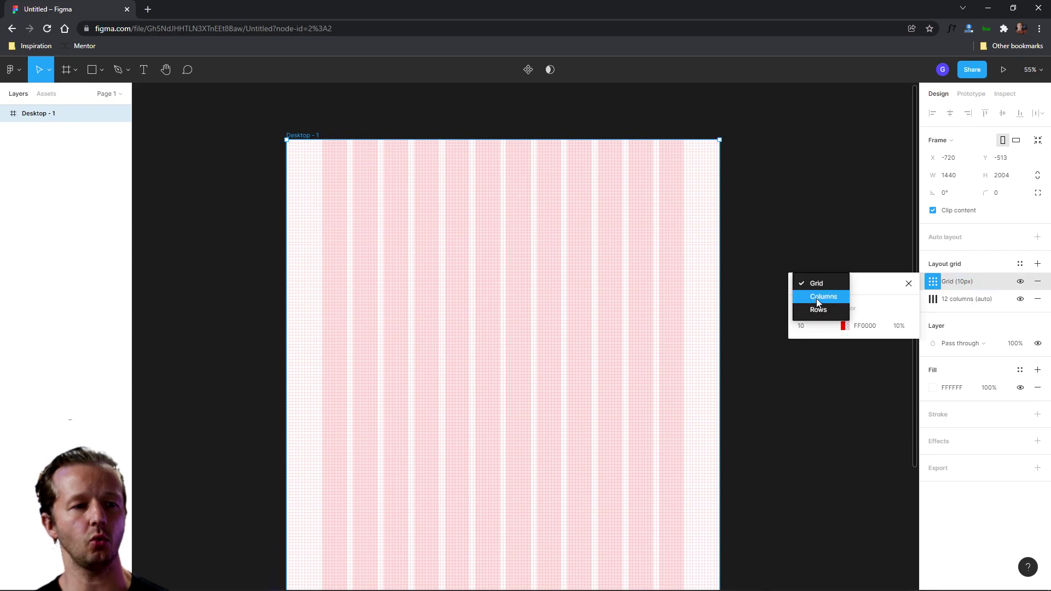
click(819, 305)
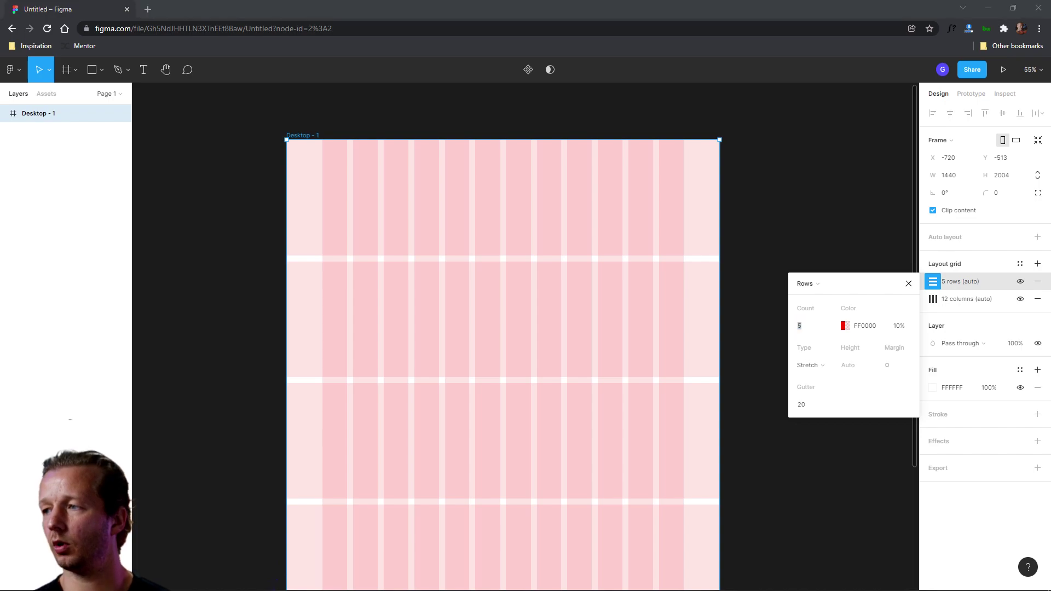
click(817, 328)
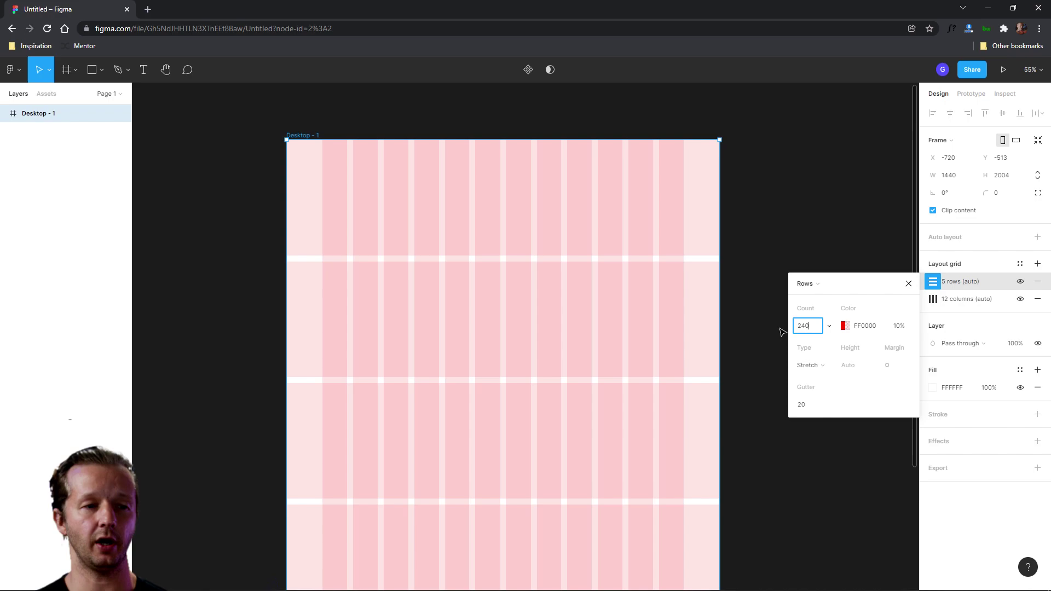
key(Return)
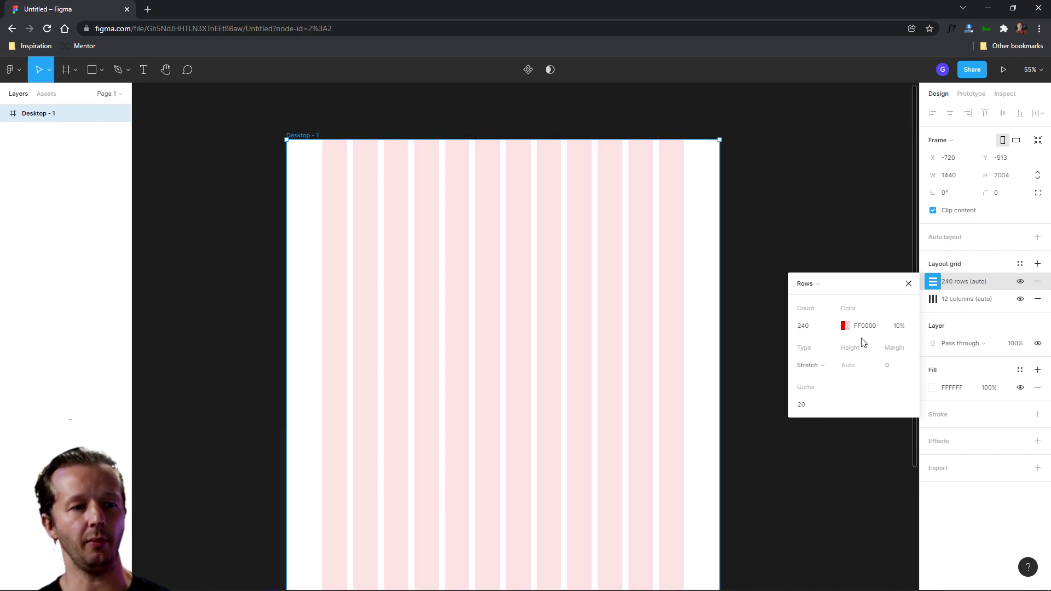
click(818, 370)
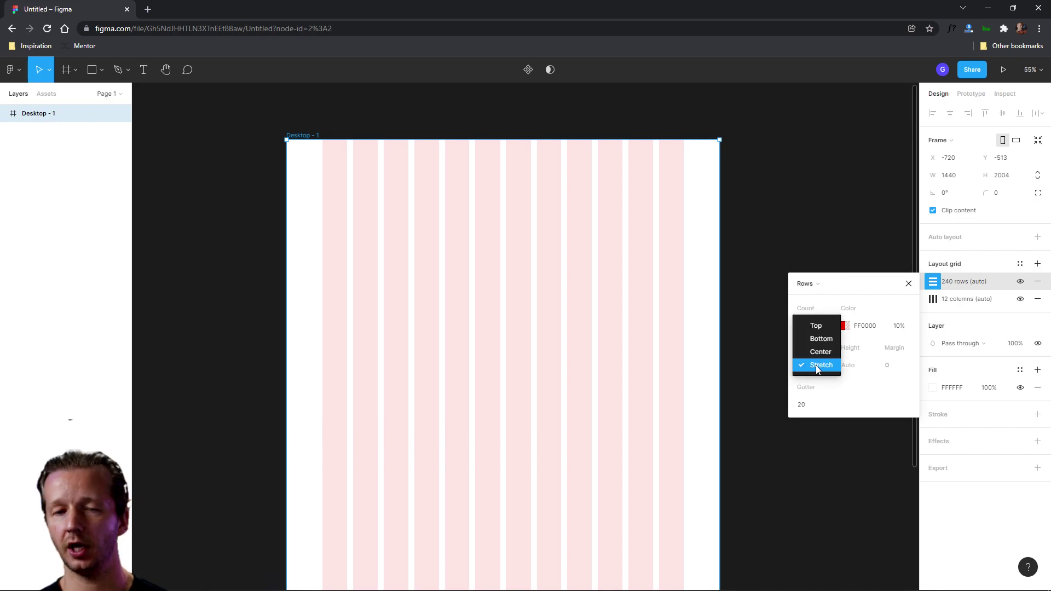
click(816, 326)
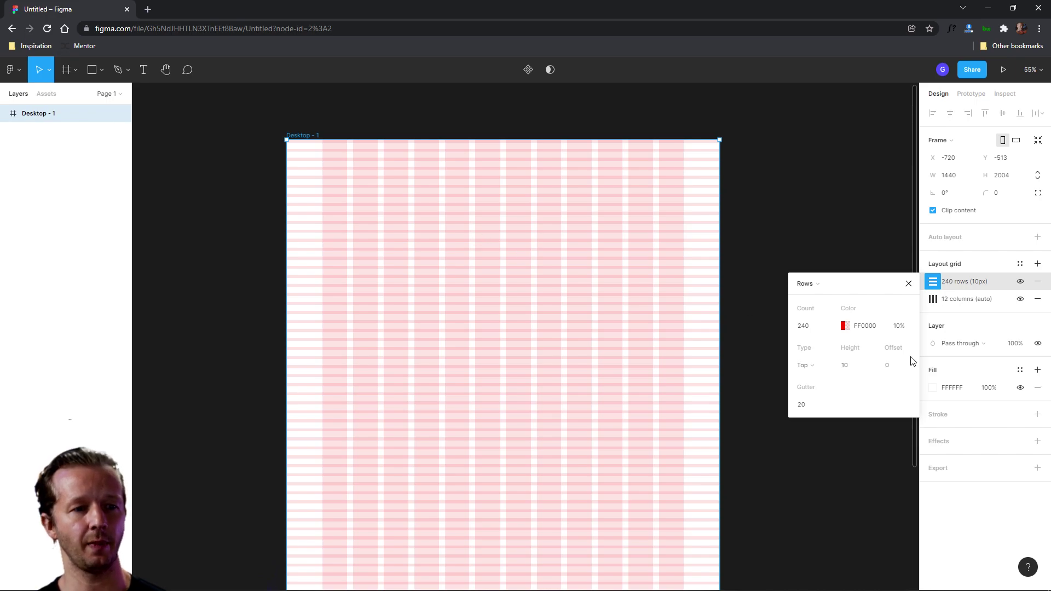
Give the row grid a height of 20 and a gutter of 5
click(857, 371)
text(20)
key(Return)
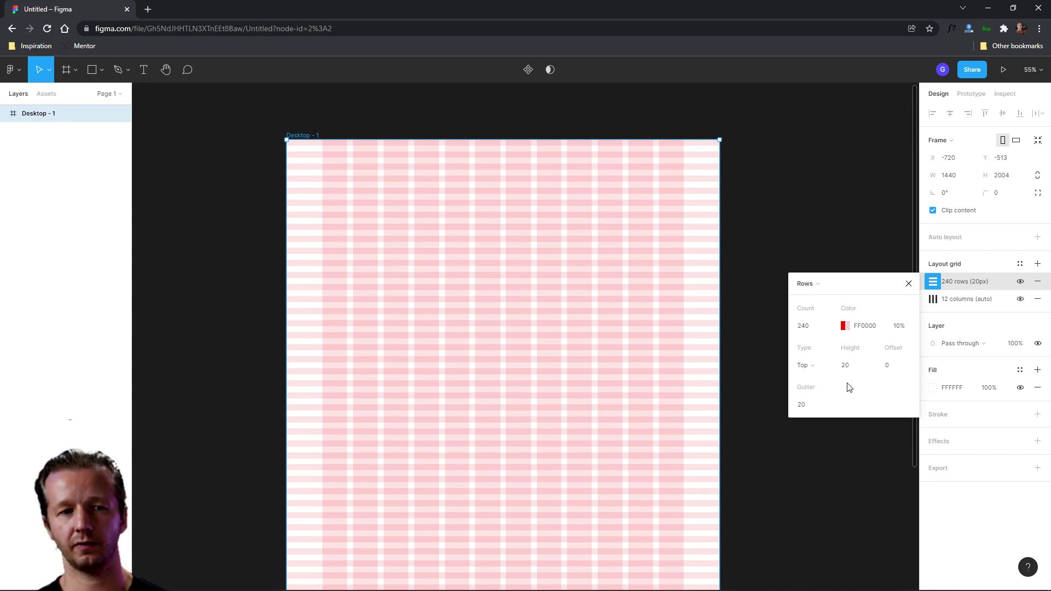
click(810, 408)
text(5)
key(Return)
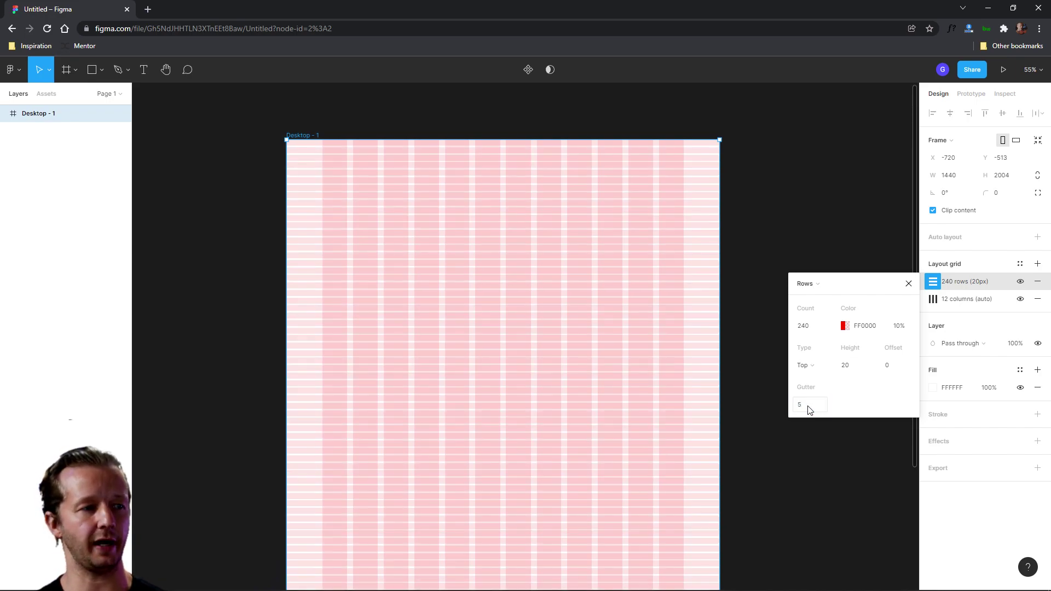
Recolor both the row grid and the column grid black
click(845, 328)
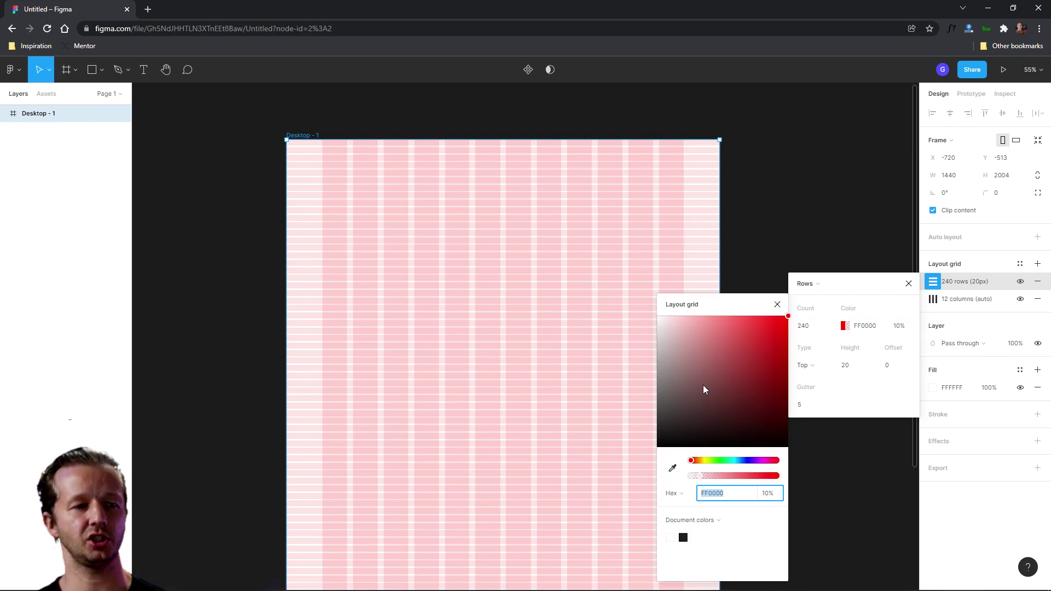
drag(704, 390, 630, 493)
click(933, 299)
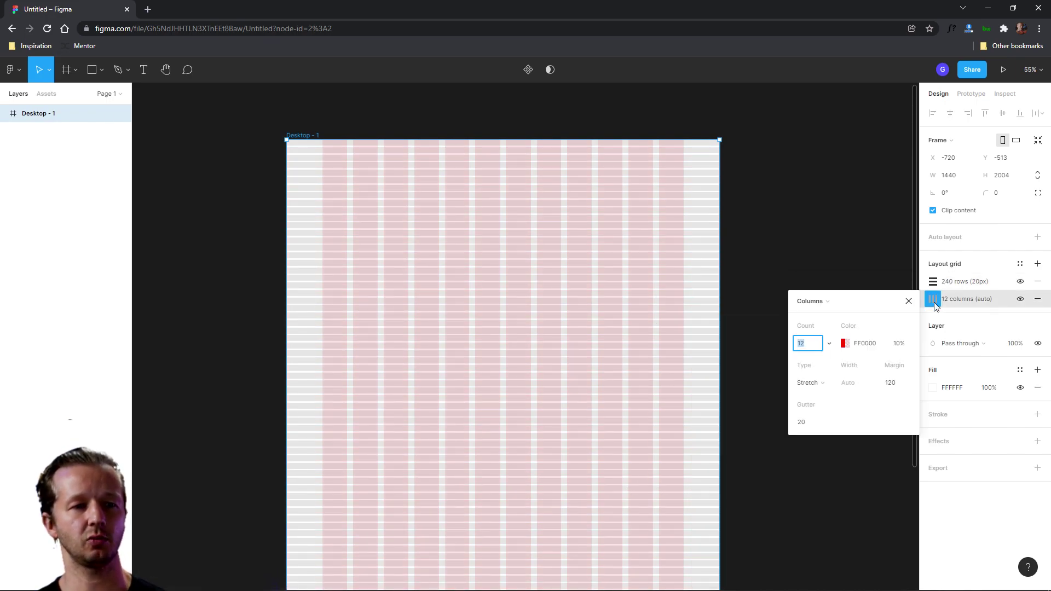
click(845, 344)
drag(712, 394, 644, 489)
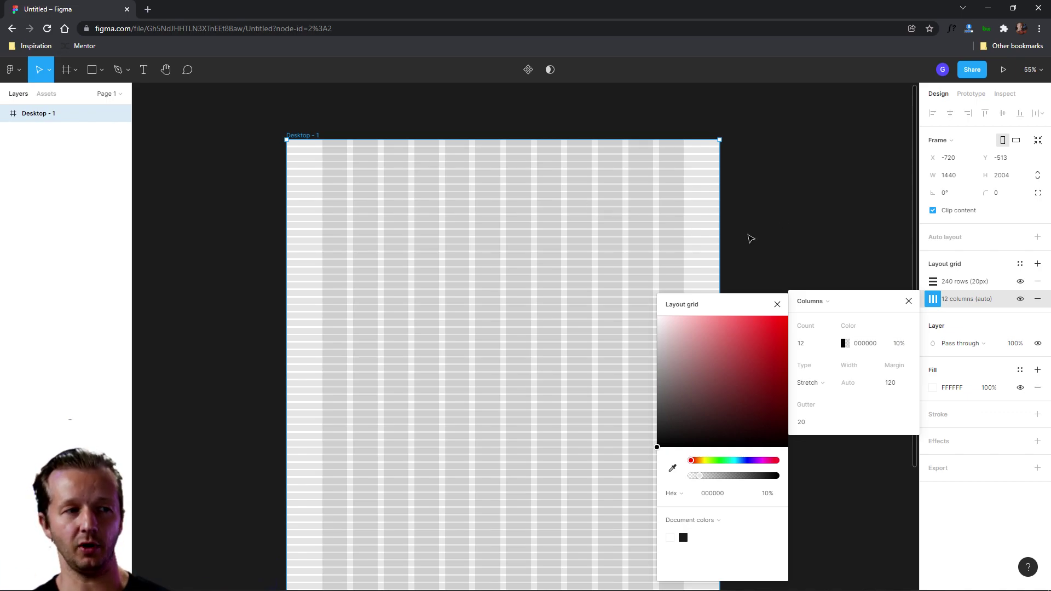
click(804, 239)
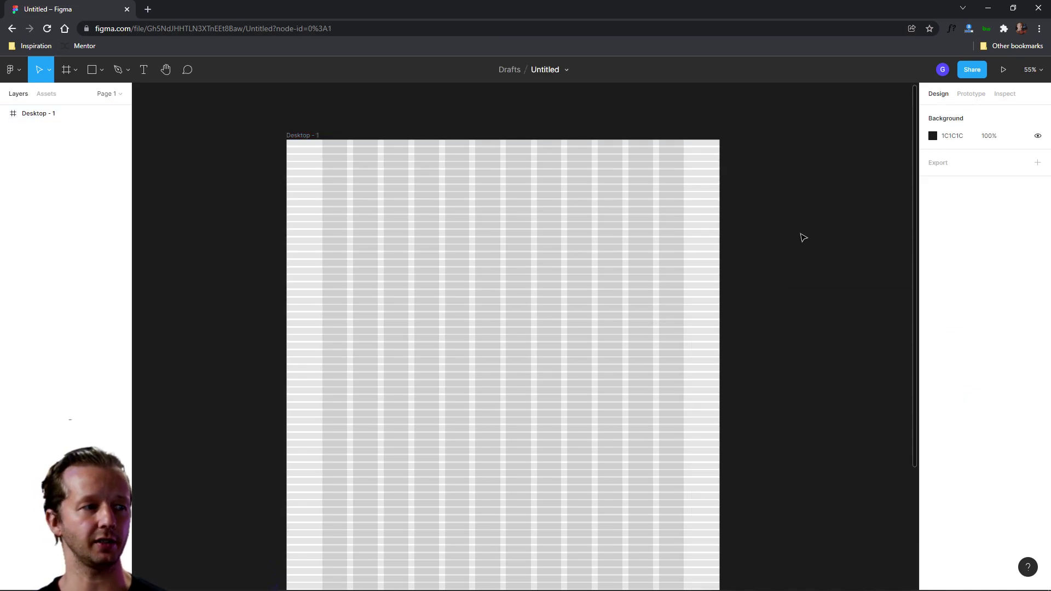
scroll(380, 192, up, 3)
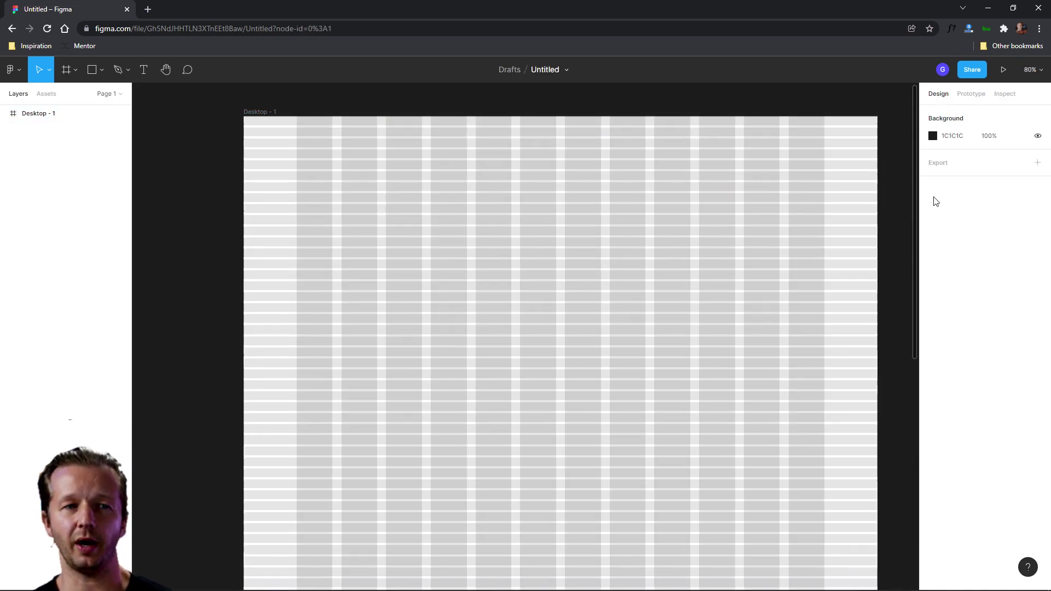
click(264, 113)
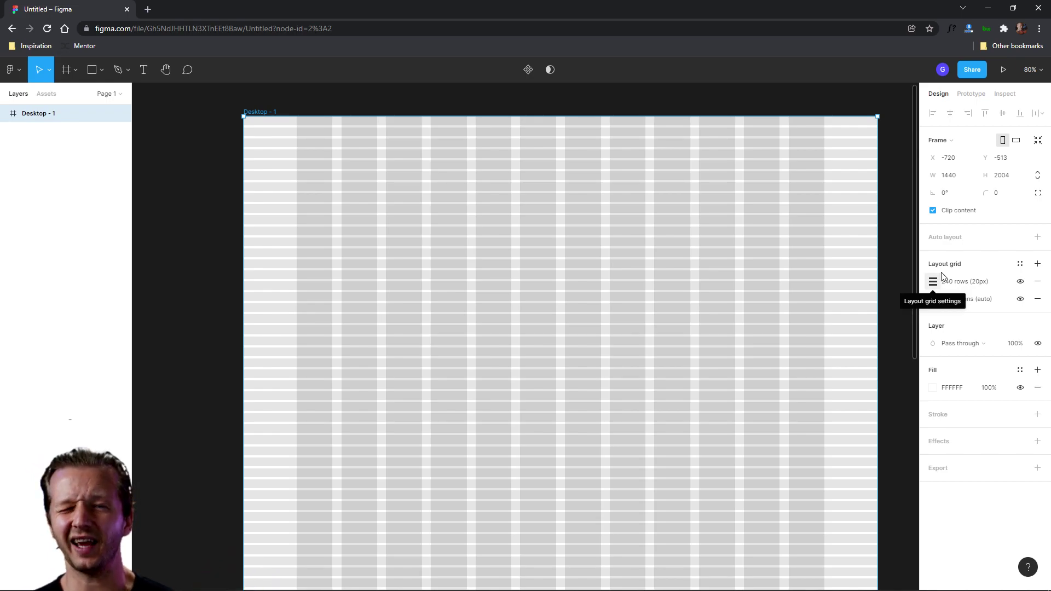
click(897, 176)
click(296, 125)
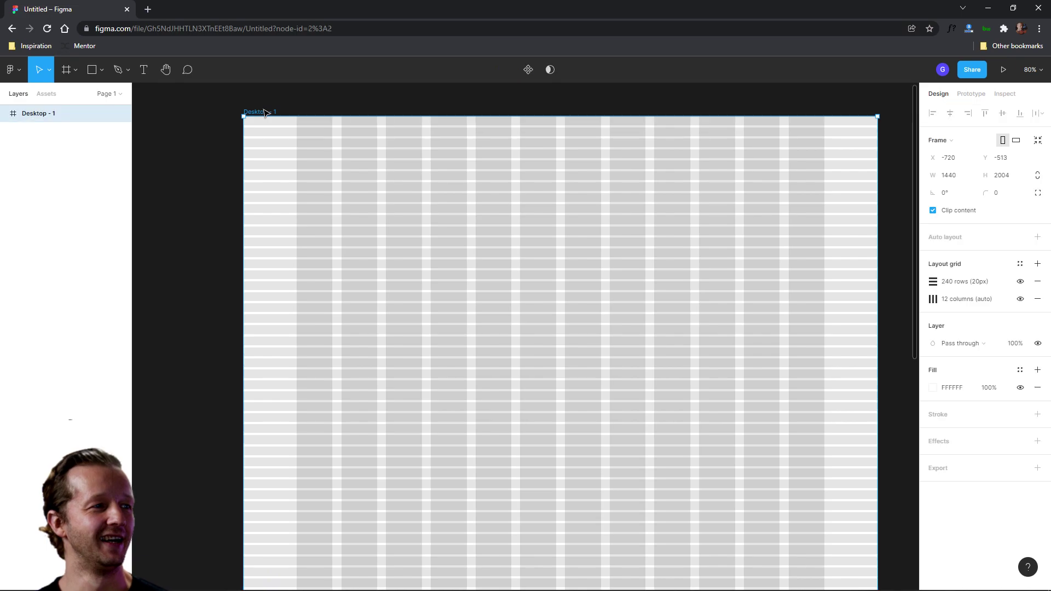
scroll(296, 125, right, 2)
click(319, 109)
scroll(230, 104, right, 1)
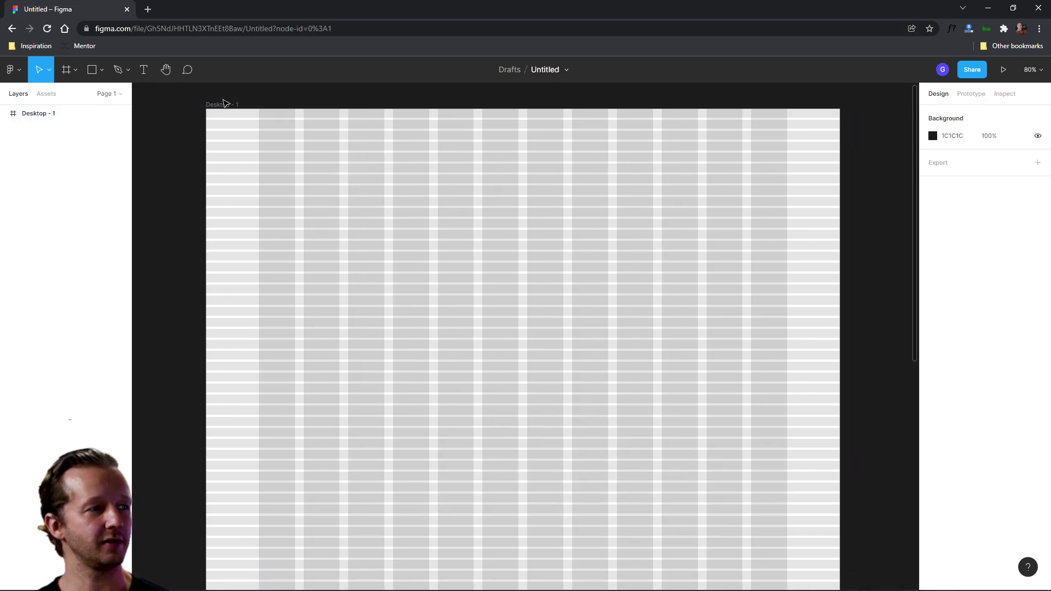
click(217, 104)
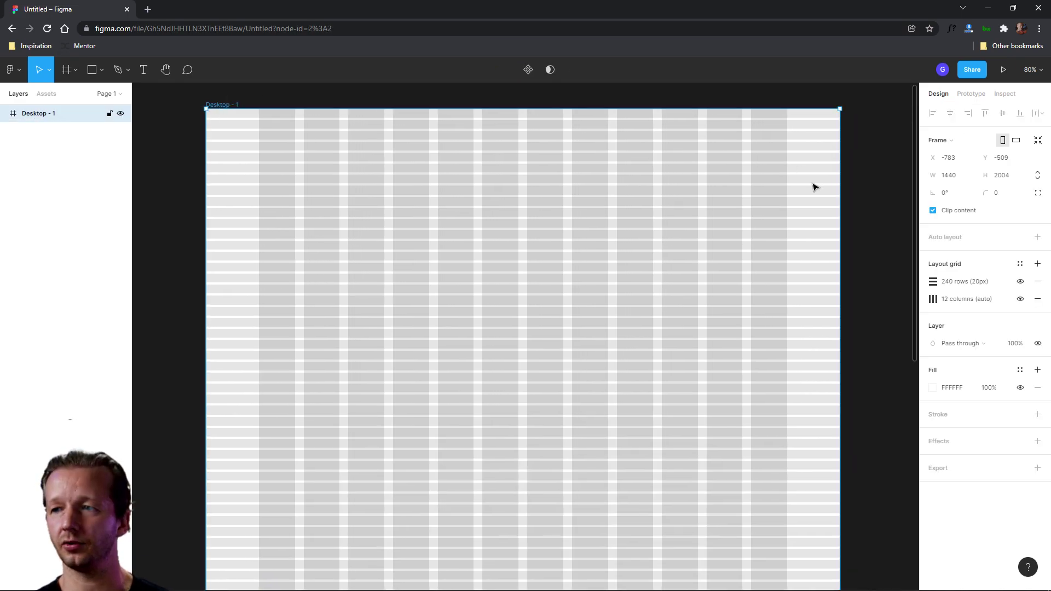
click(167, 157)
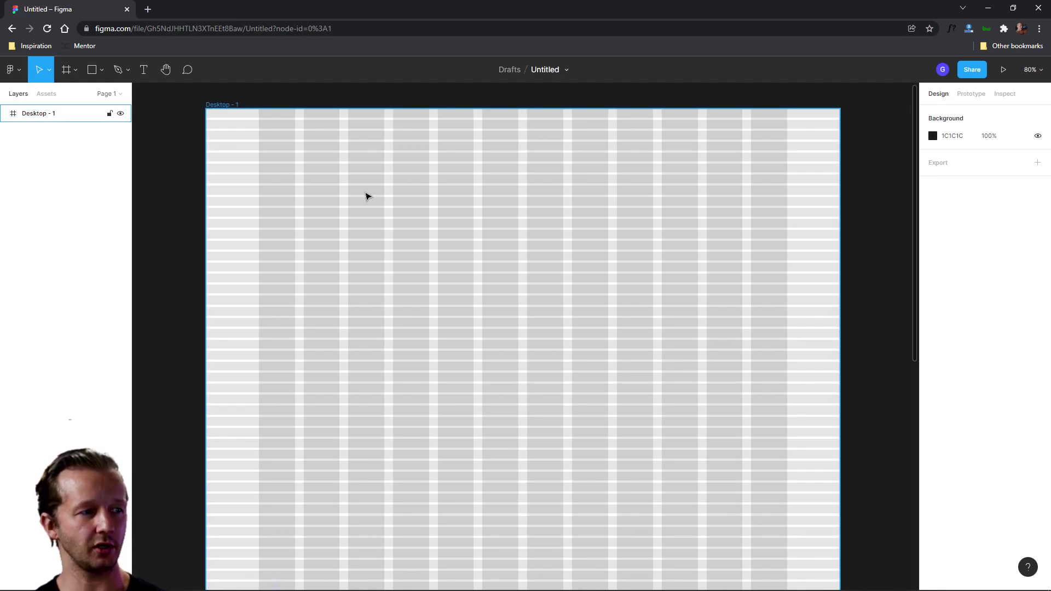
Draw a 1440 × 872 rectangle from the frame's top-left and fill it purple 6000FD
click(93, 67)
drag(209, 112, 837, 493)
click(171, 123)
click(420, 258)
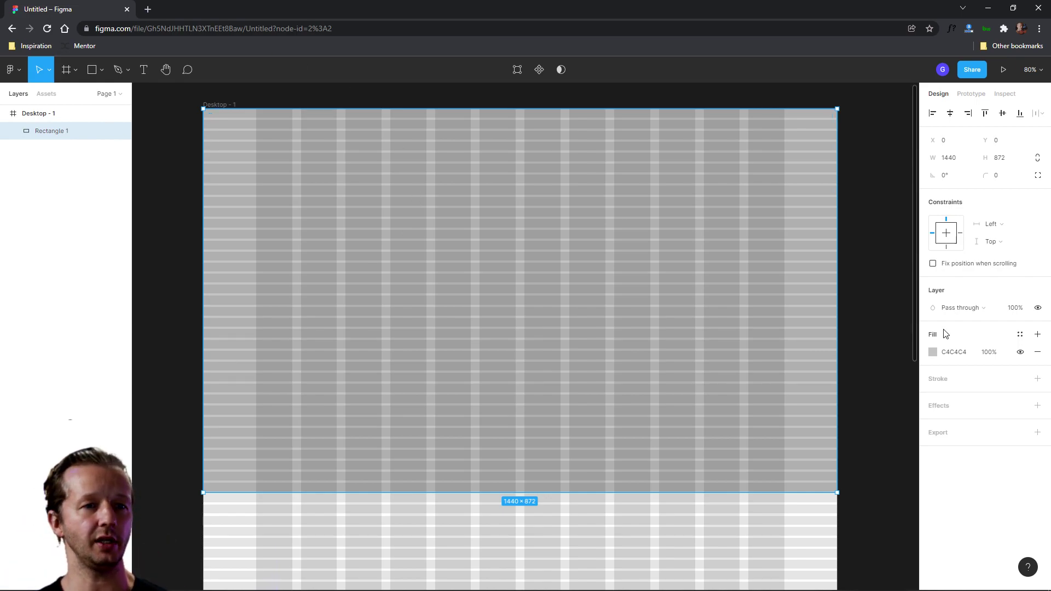
click(933, 353)
click(884, 461)
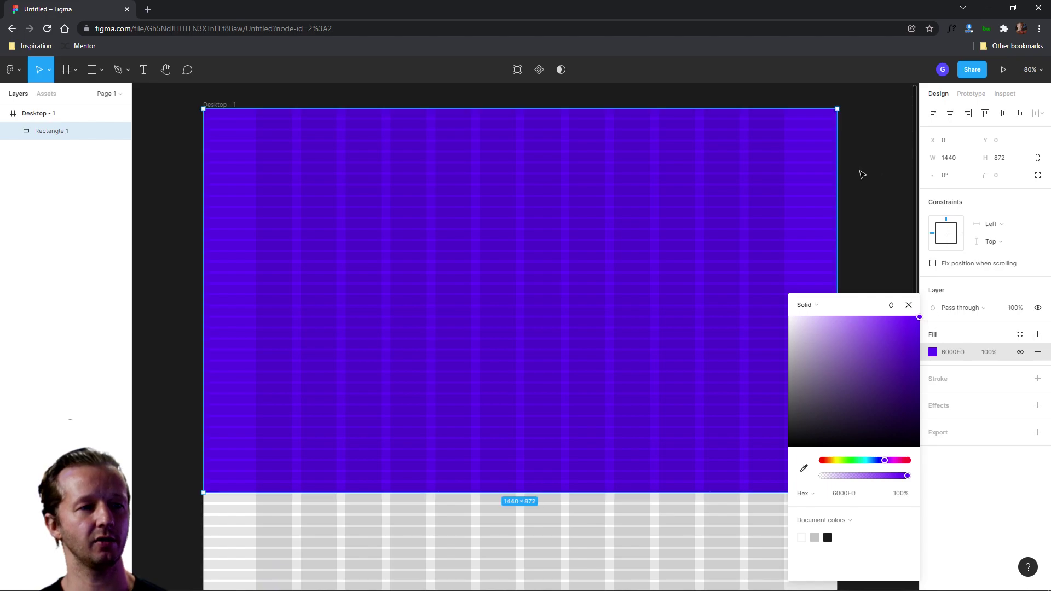
click(869, 205)
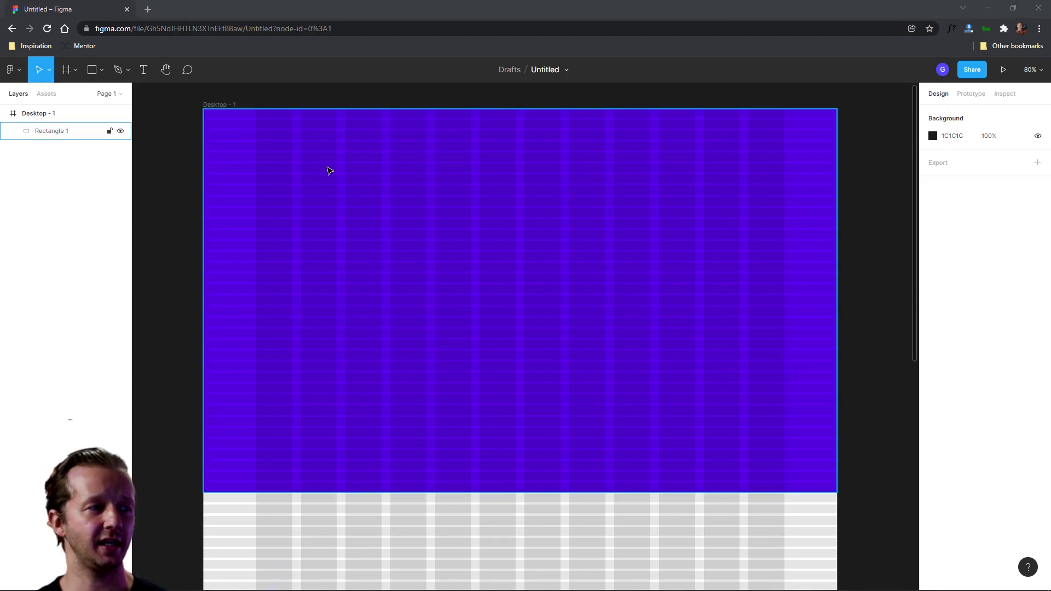
Paste the white bold 'YoDesign' logo into the hero and nudge it up to Y 24
key(ctrl+v)
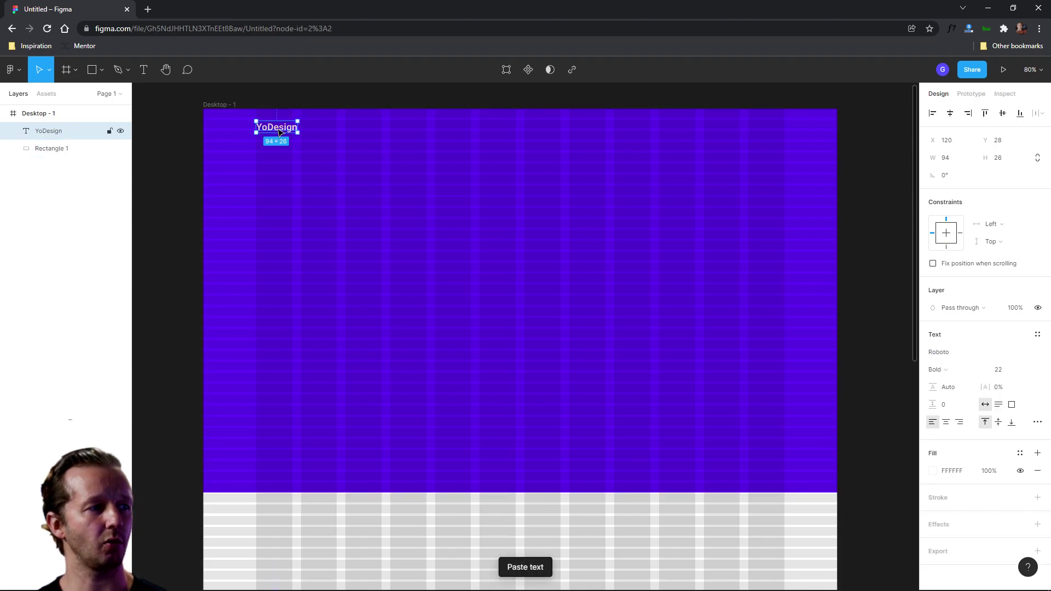
key(Up)
key(Up)
key(Up)
key(Up)
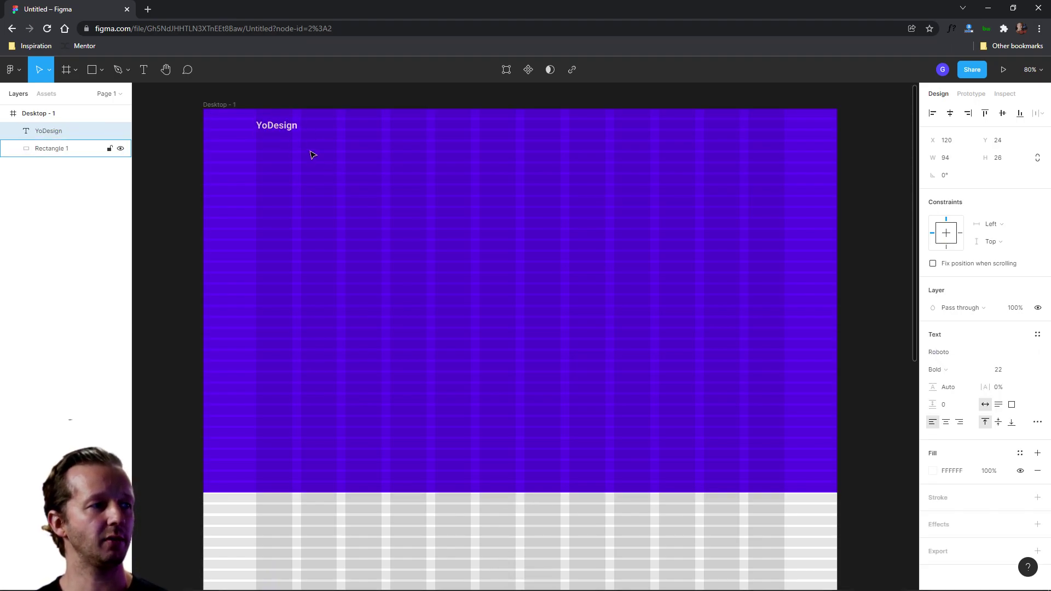
scroll(257, 125, up, 10)
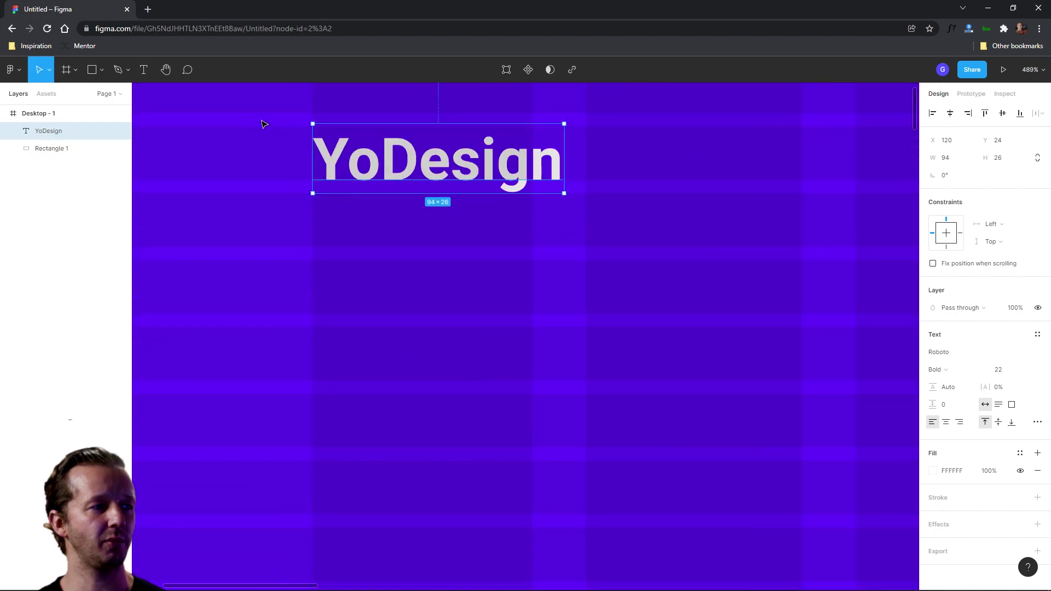
scroll(288, 135, up, 1)
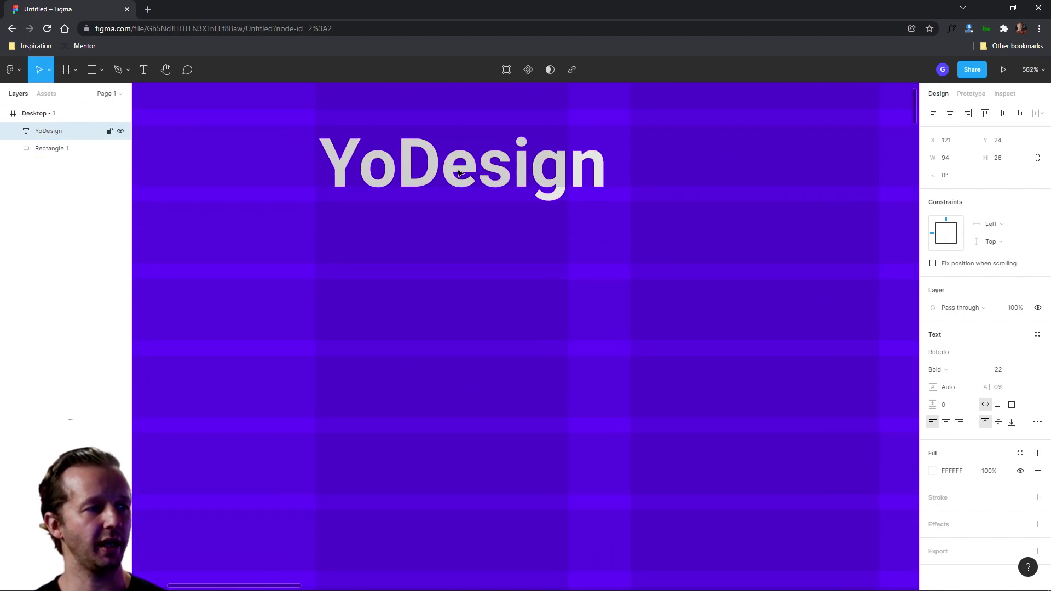
click(738, 193)
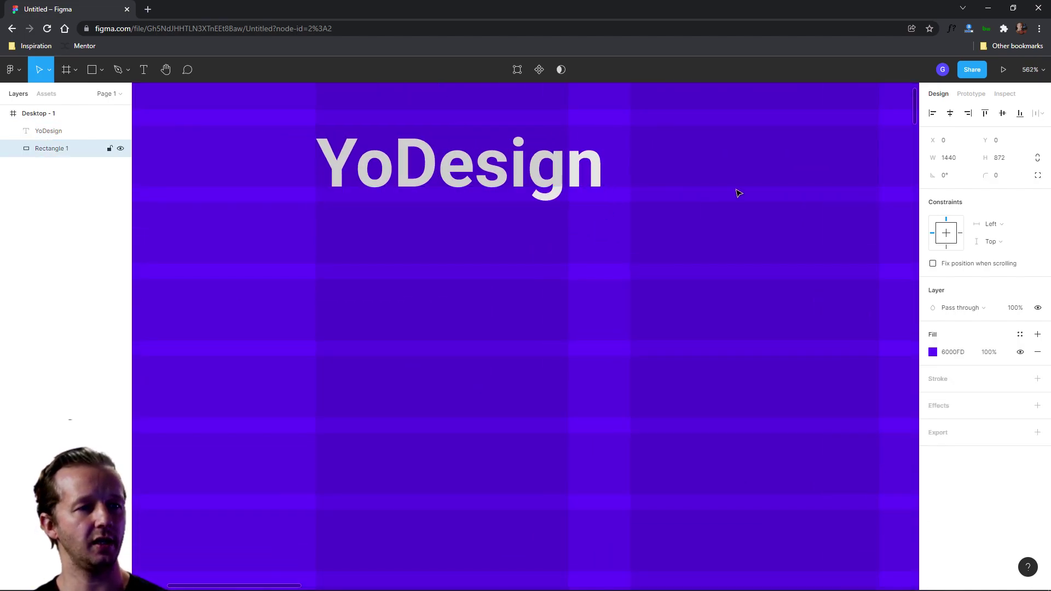
scroll(474, 293, down, 8)
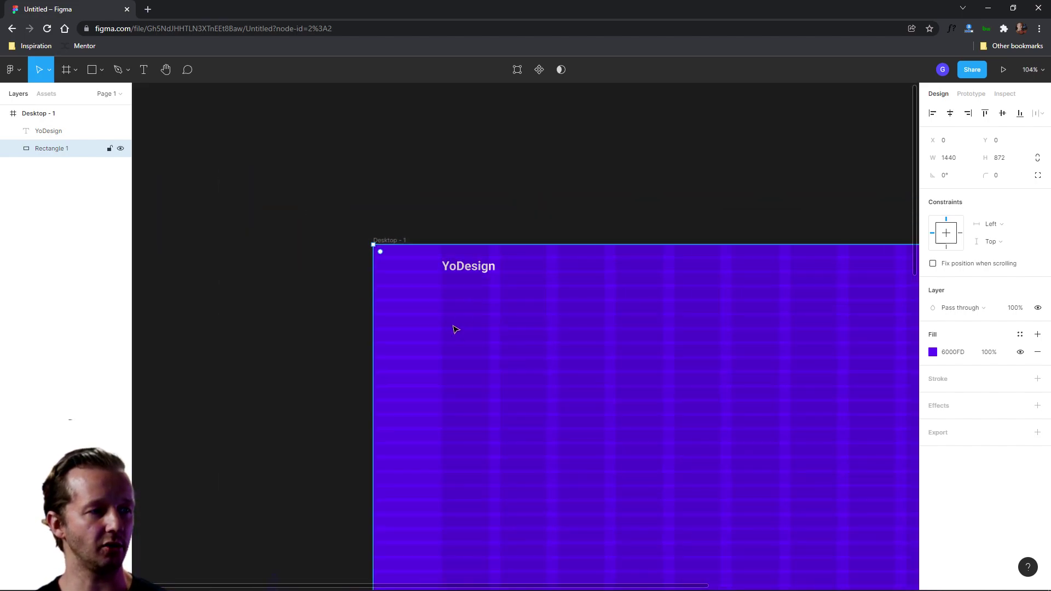
drag(608, 352, 428, 158)
drag(500, 141, 427, 256)
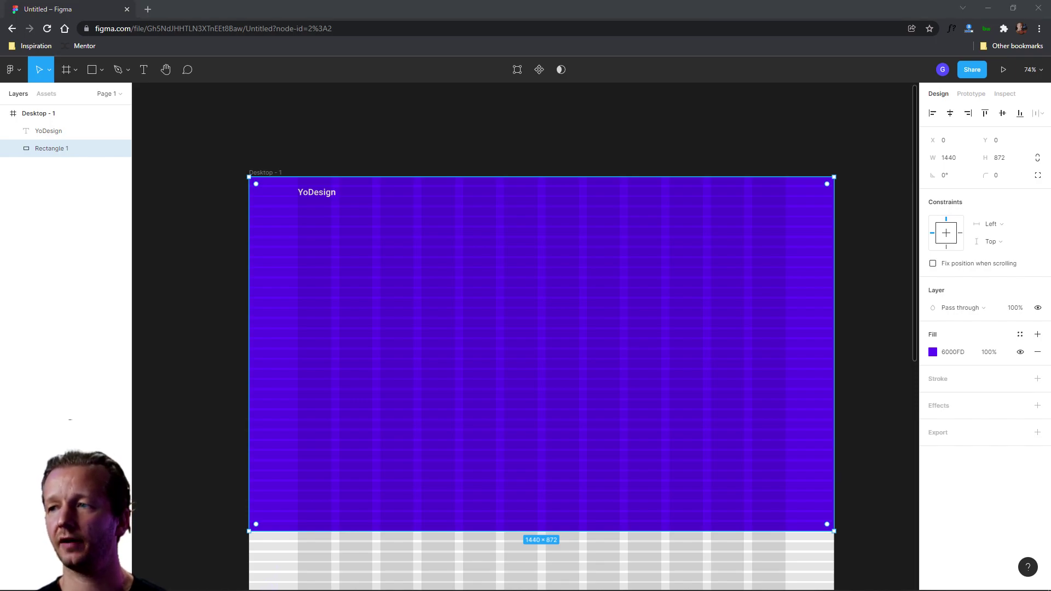
scroll(600, 213, up, 4)
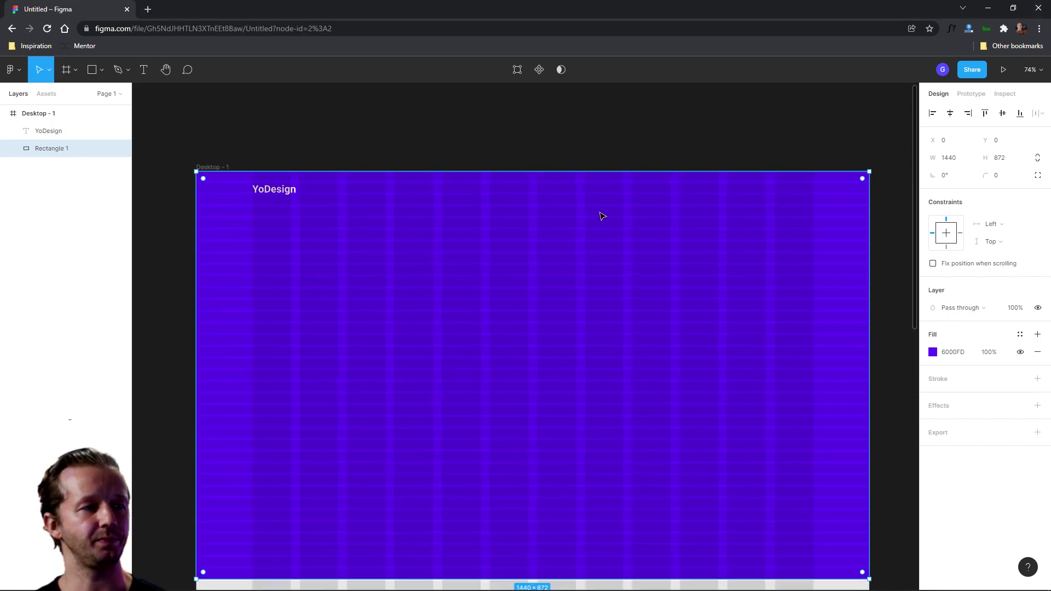
Paste the 'Home' link in line with the logo and duplicate it as 'Portfolio'
key(ctrl+v)
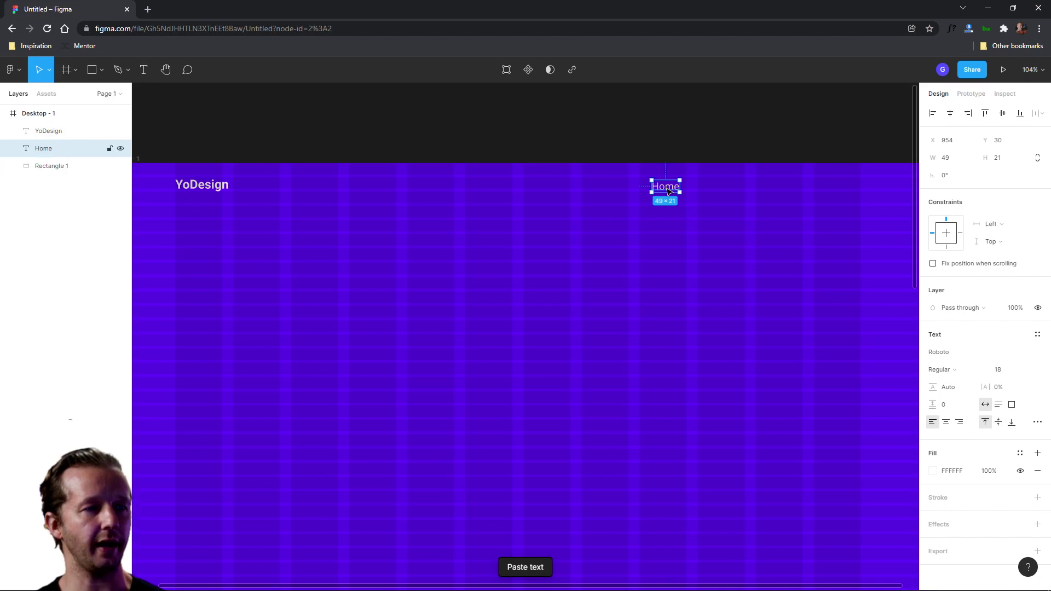
drag(668, 191, 664, 191)
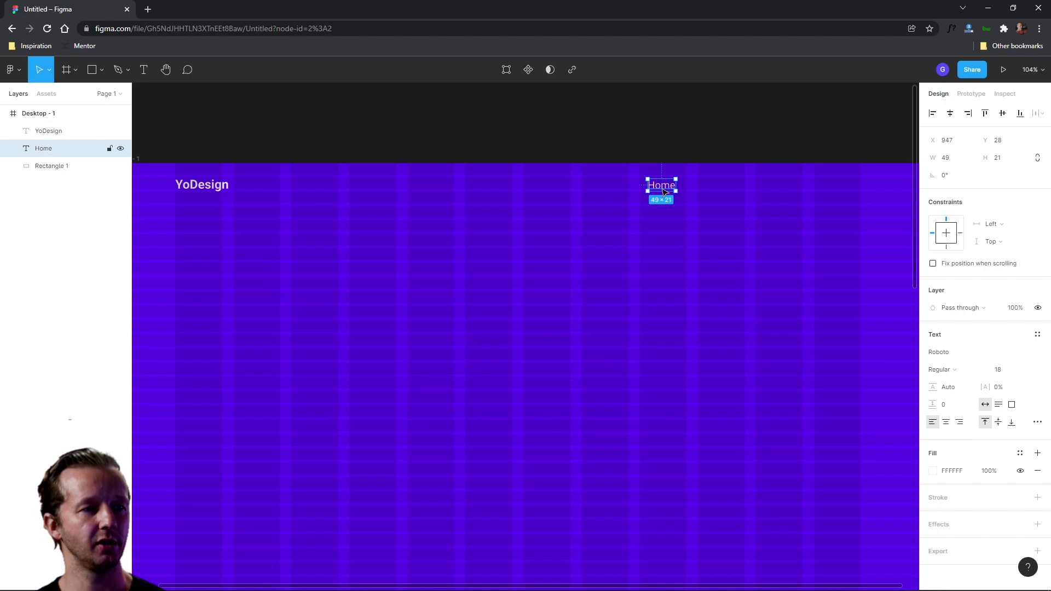
key(ctrl+d)
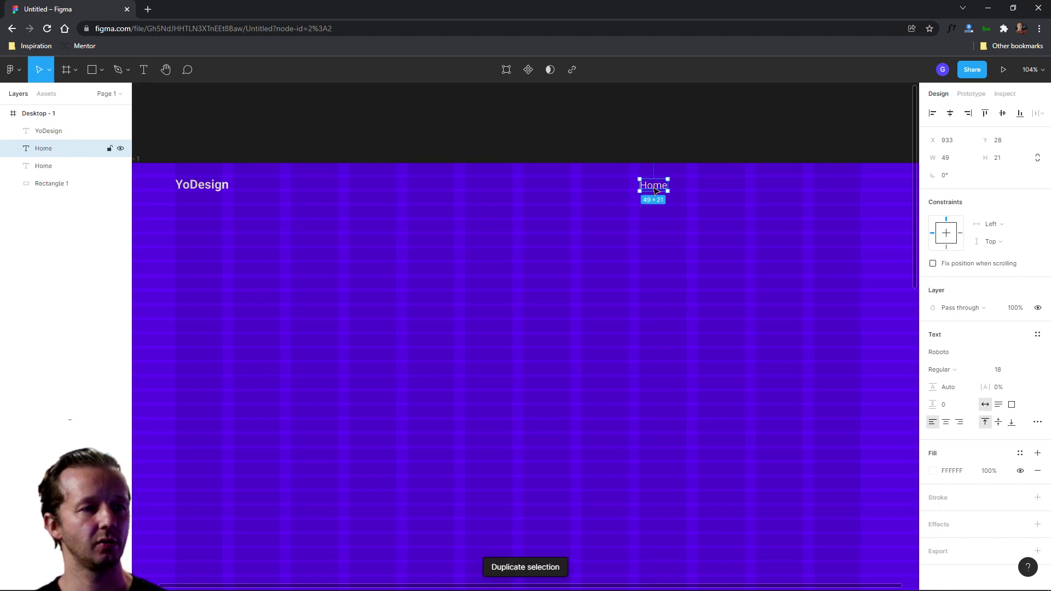
drag(662, 189, 711, 189)
double_click(714, 187)
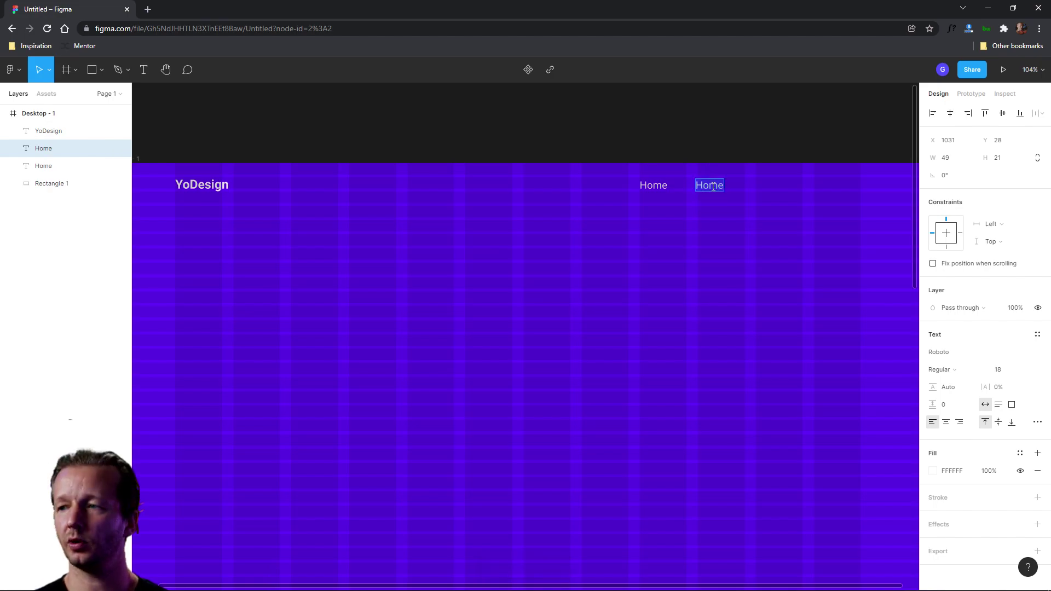
text(Portfolio)
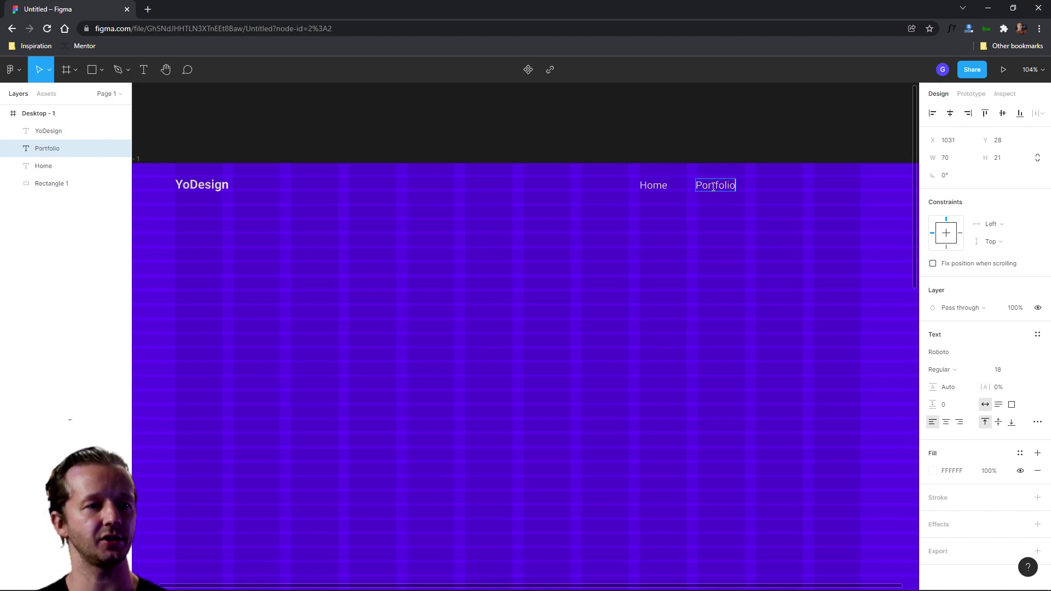
key(Escape)
drag(715, 190, 717, 191)
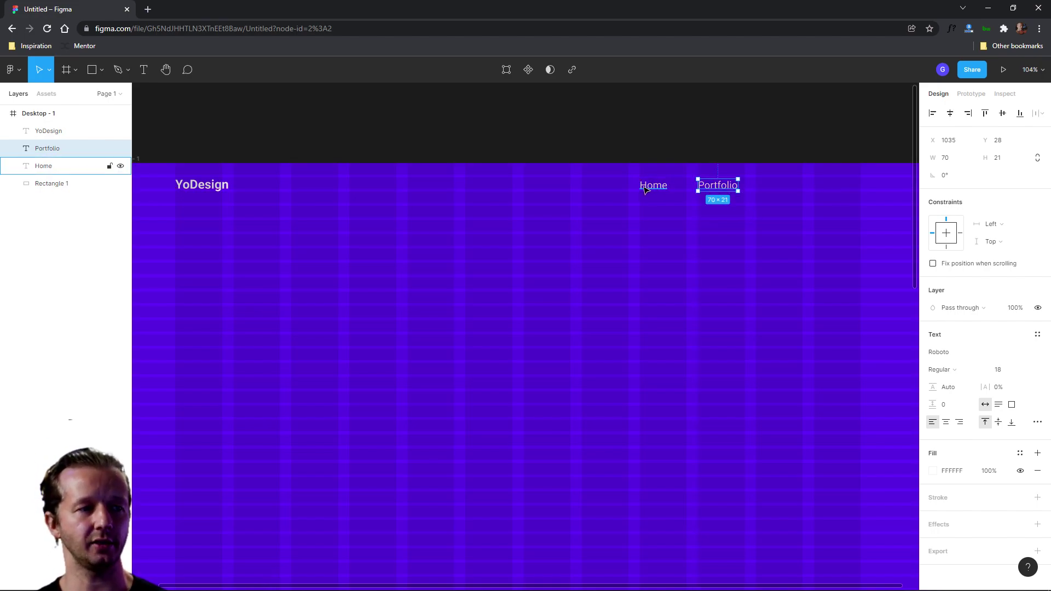
Duplicate Portfolio into an 'About me' link placed further right
click(645, 189)
click(657, 224)
click(647, 186)
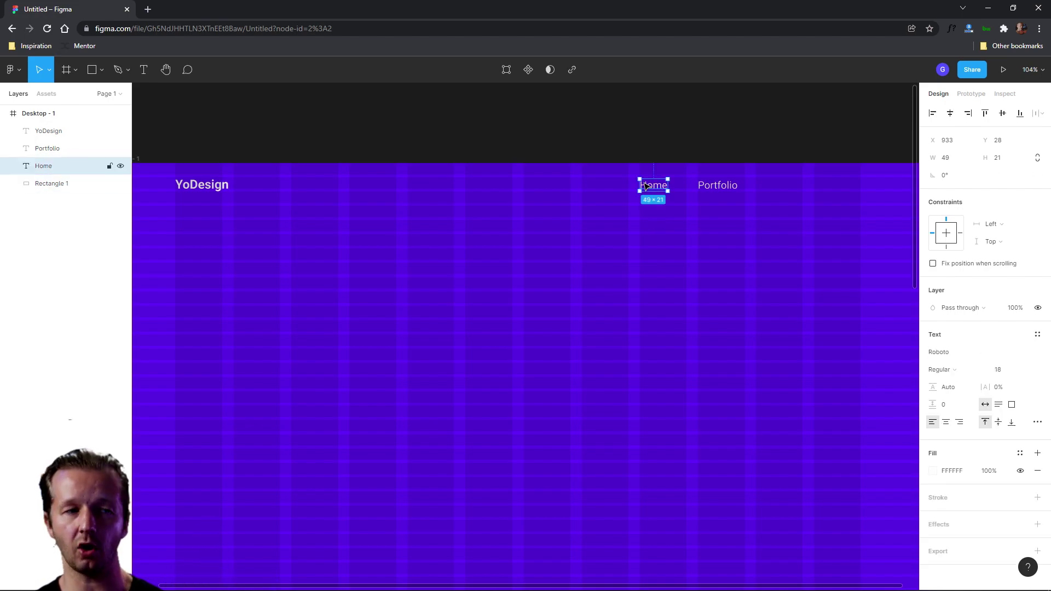
click(718, 186)
key(ctrl+d)
drag(717, 186, 787, 187)
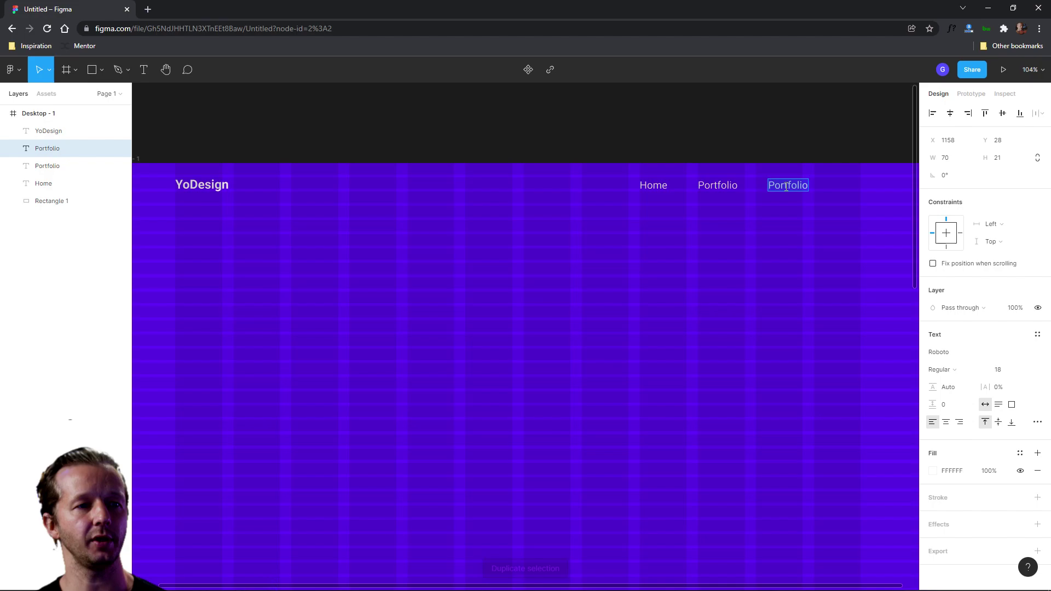
text(About me)
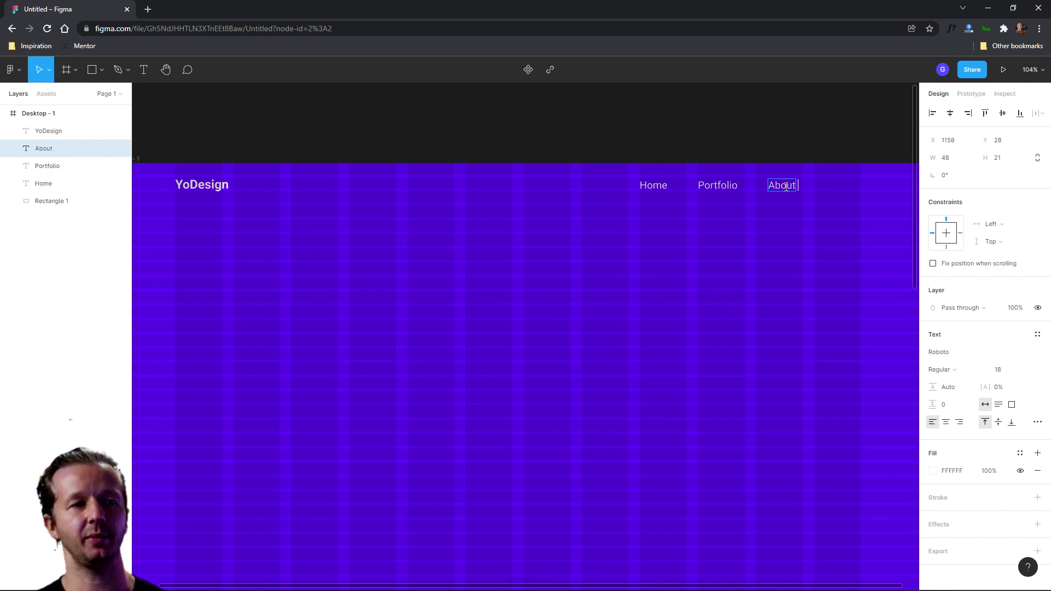
key(Escape)
Add an evenly spaced 'Contact' link after About me and select all four nav links
key(ctrl+d)
drag(789, 190, 864, 190)
key(Return)
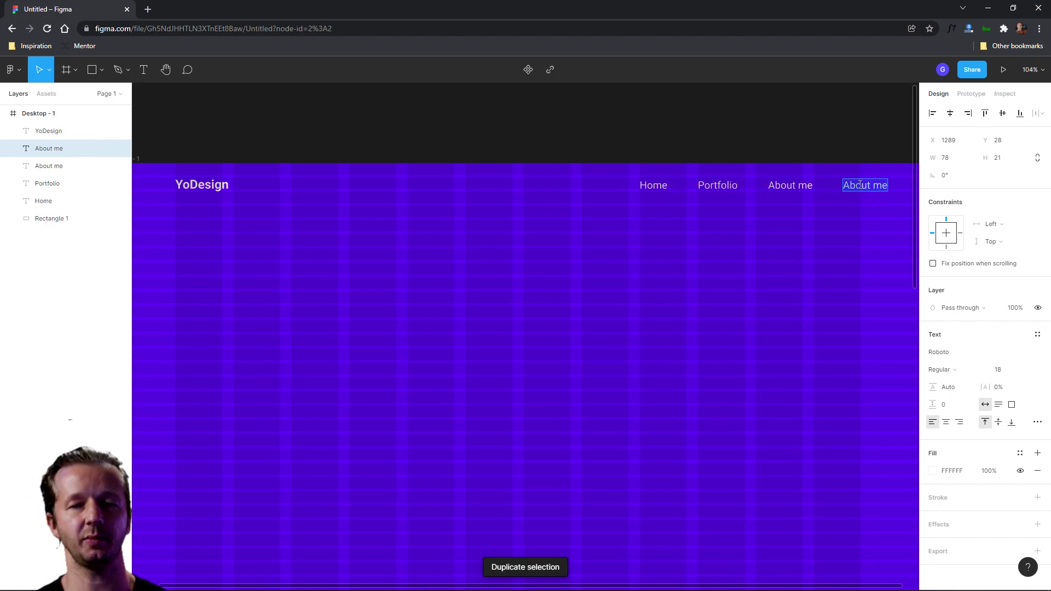
text(Contact)
key(Escape)
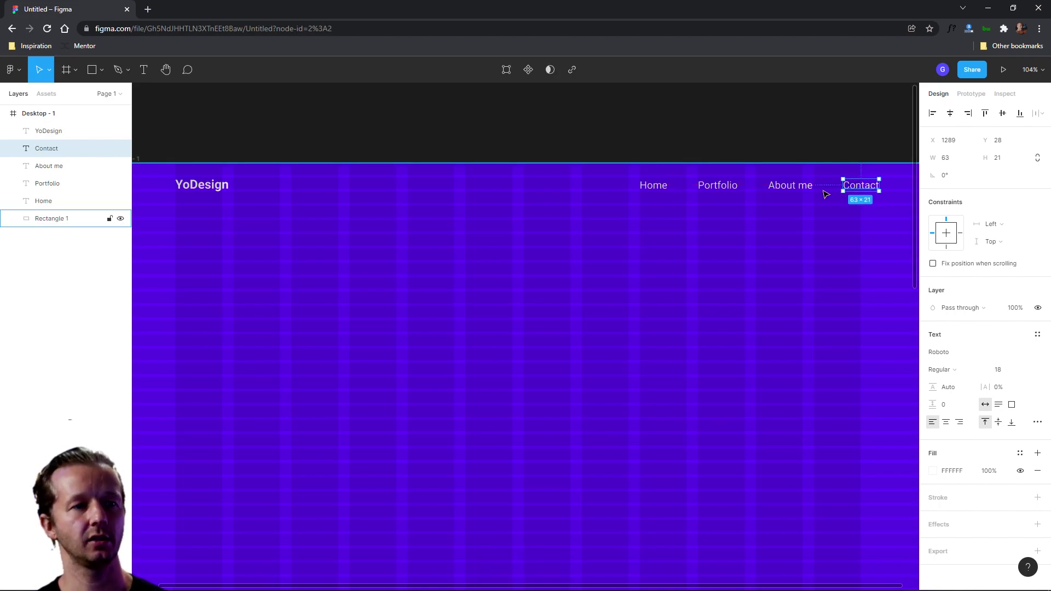
key(Escape)
drag(624, 156, 843, 186)
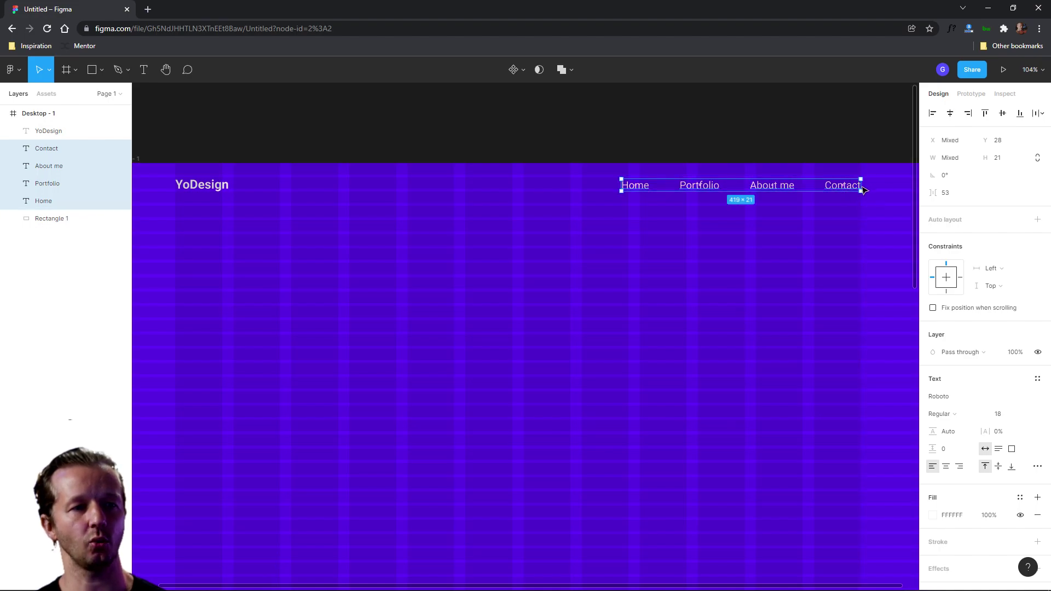
Paste the white Roboto Bold 62 headline 'A Really Compelling Headline for All' into the hero
click(862, 287)
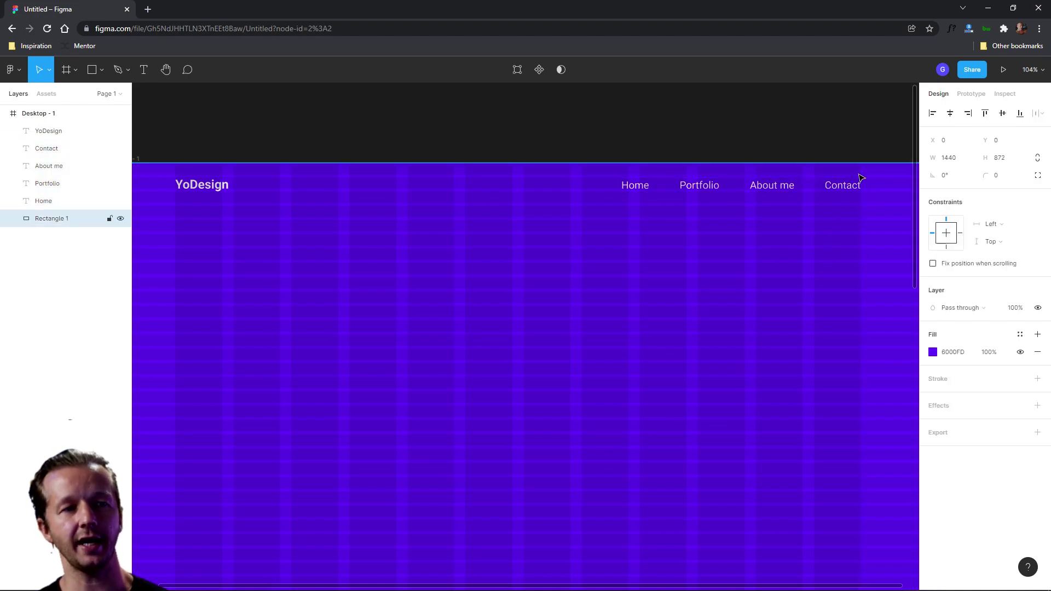
scroll(791, 305, down, 5)
scroll(641, 270, up, 3)
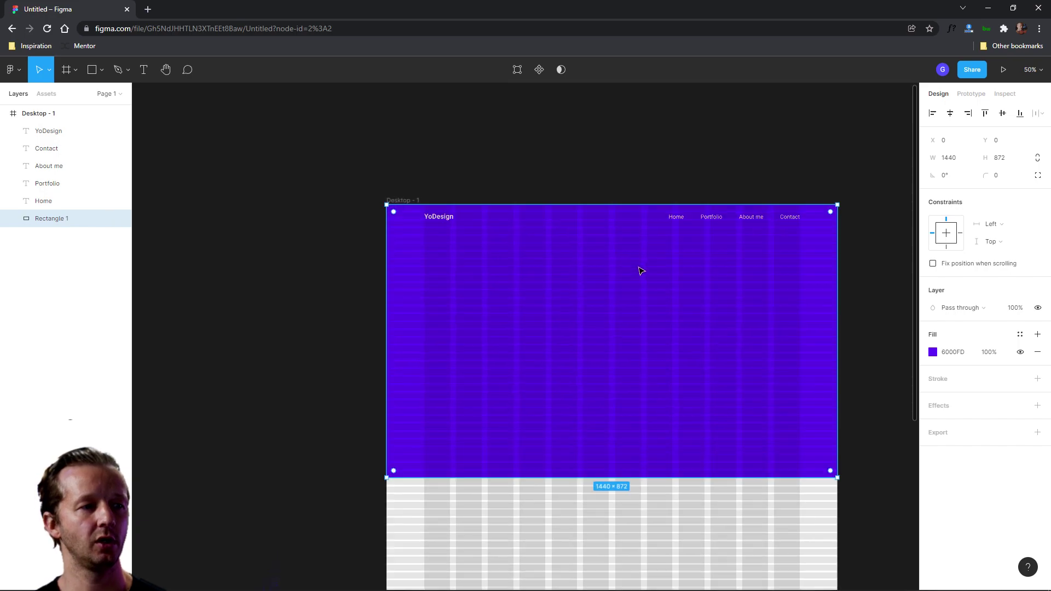
scroll(703, 295, down, 1)
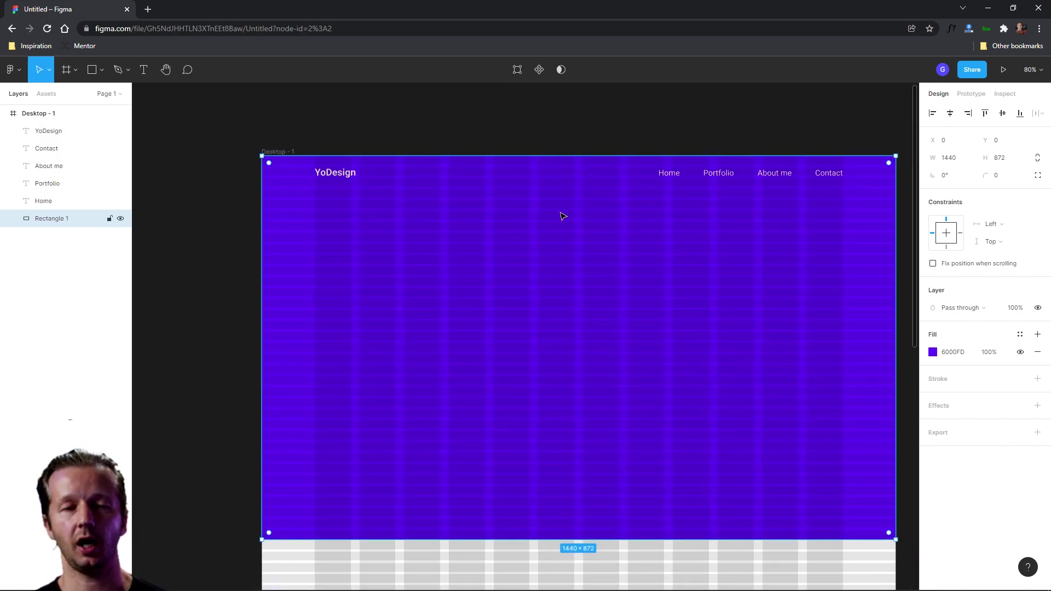
click(141, 70)
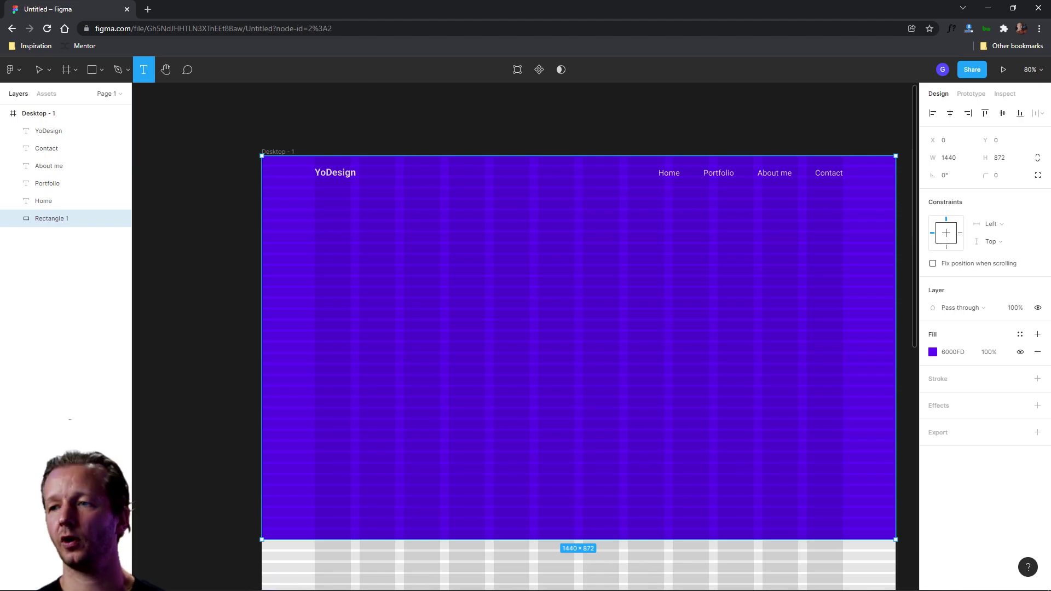
key(Escape)
text(A Really Compelling Headline for All)
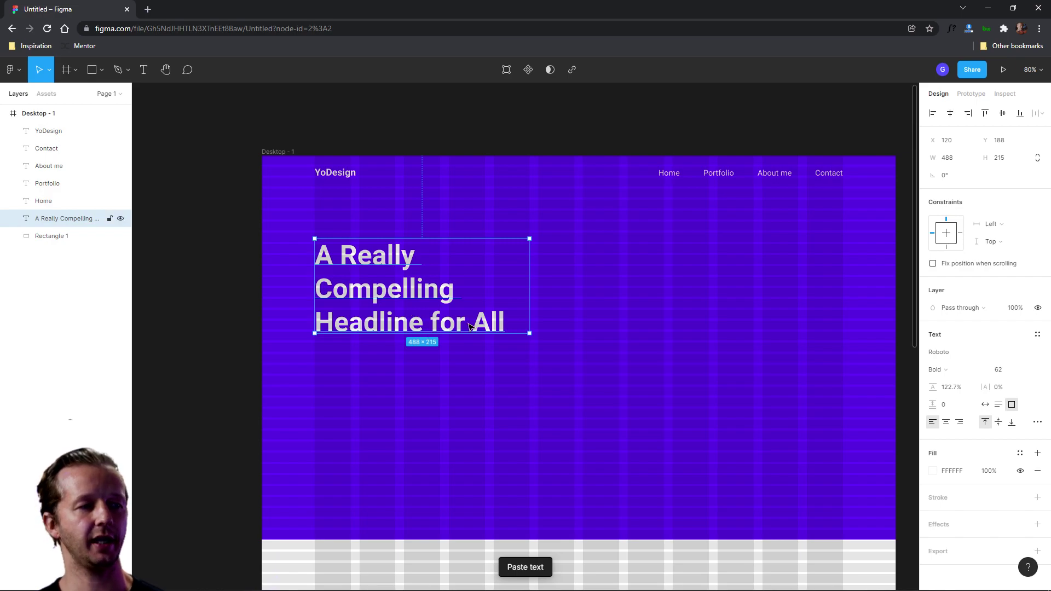
click(688, 287)
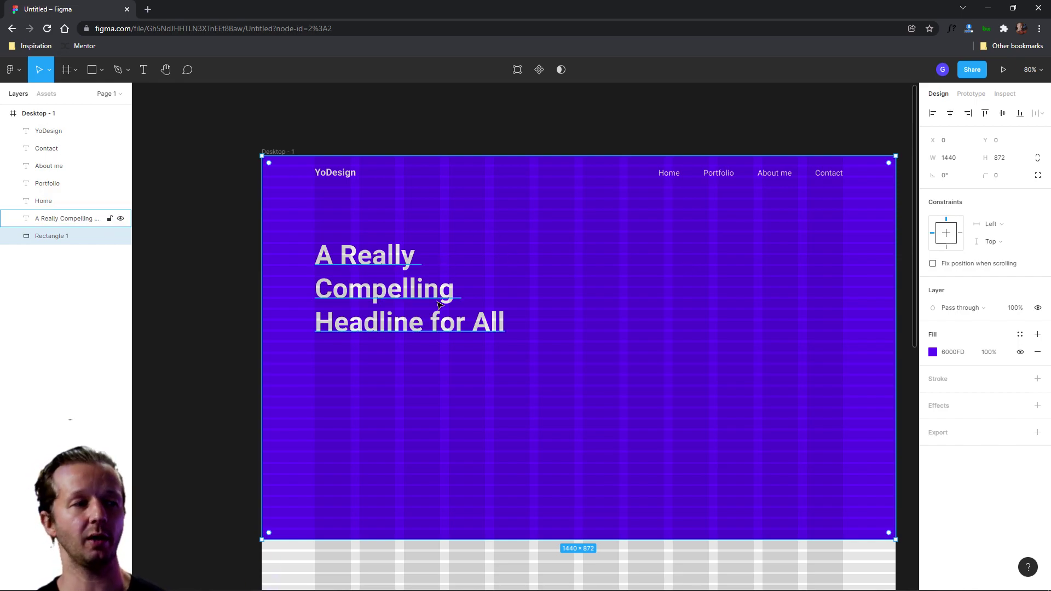
click(366, 256)
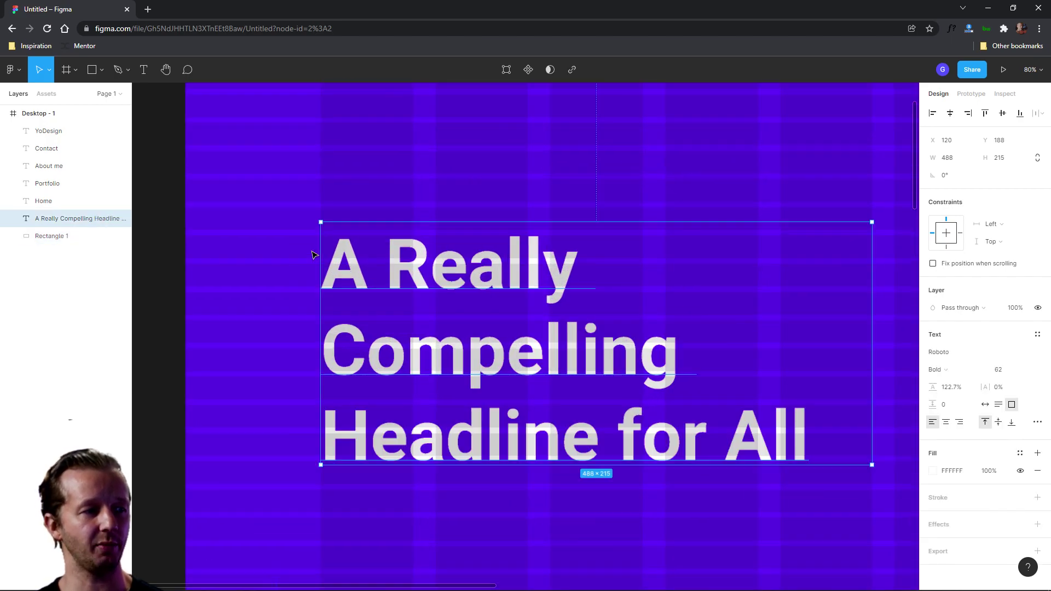
Drag the hero headline up toward the navigation bar
scroll(340, 248, up, 5)
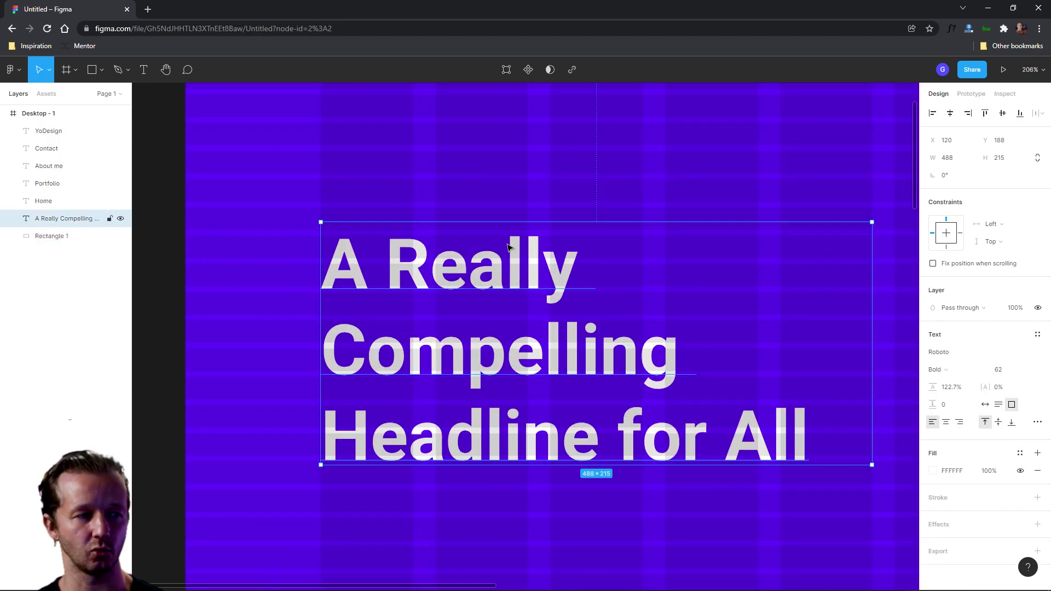
scroll(565, 241, down, 5)
scroll(545, 209, up, 1)
click(482, 214)
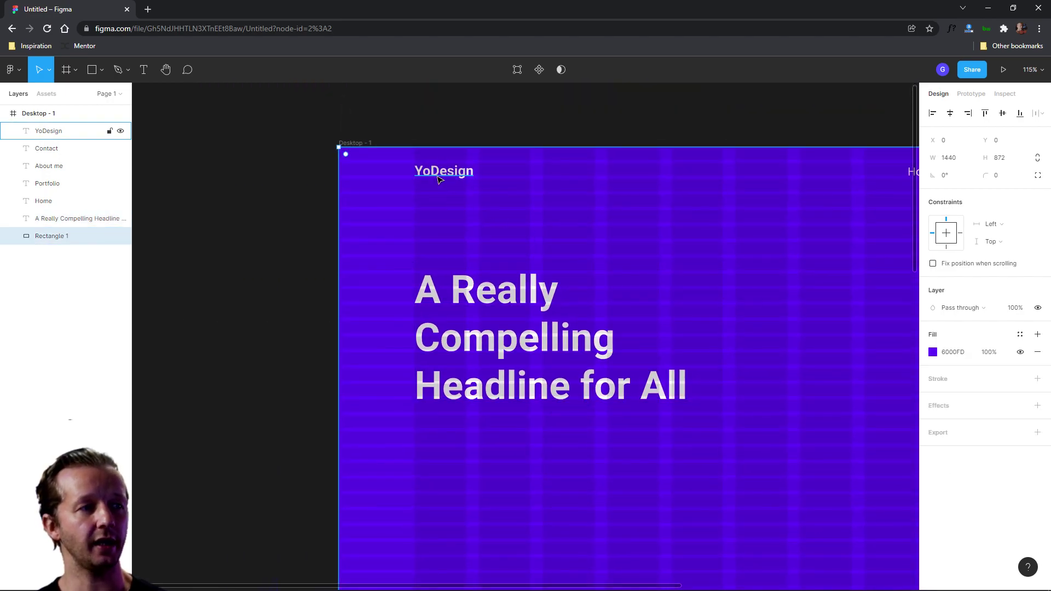
scroll(516, 215, right, 3)
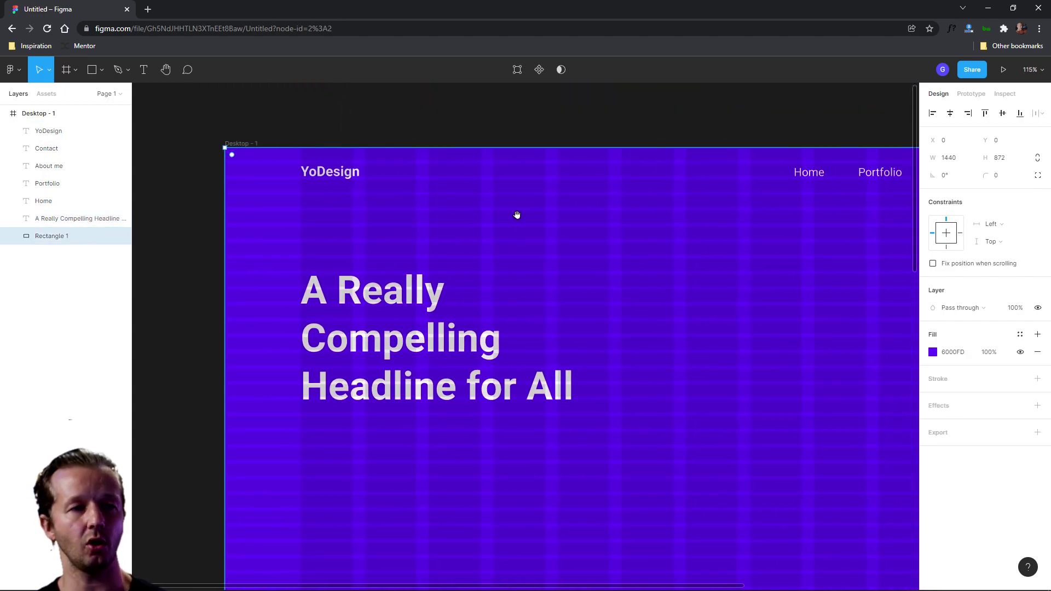
scroll(487, 258, down, 1)
scroll(553, 235, down, 2)
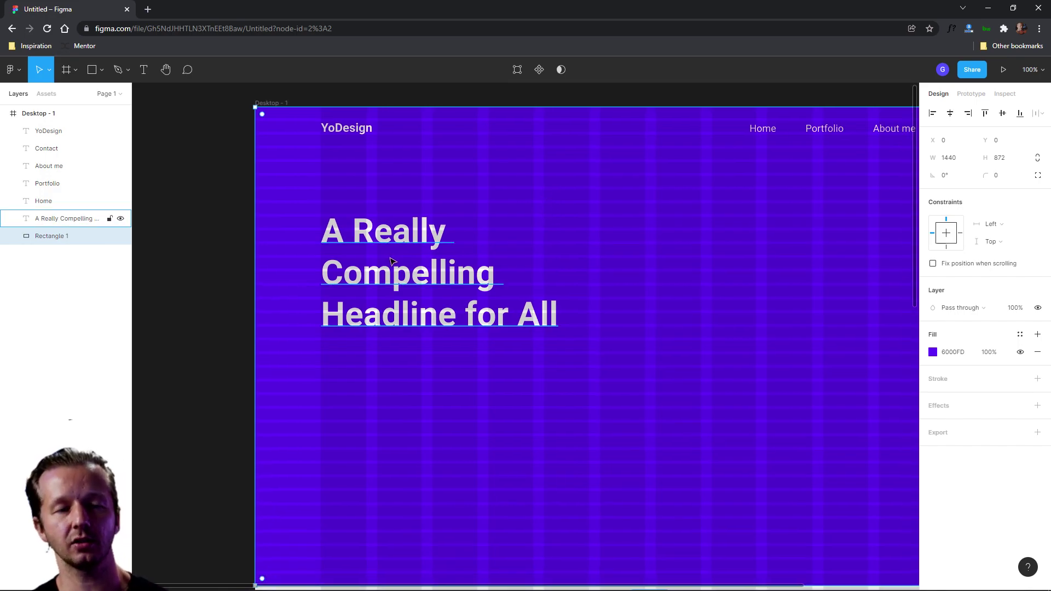
click(395, 241)
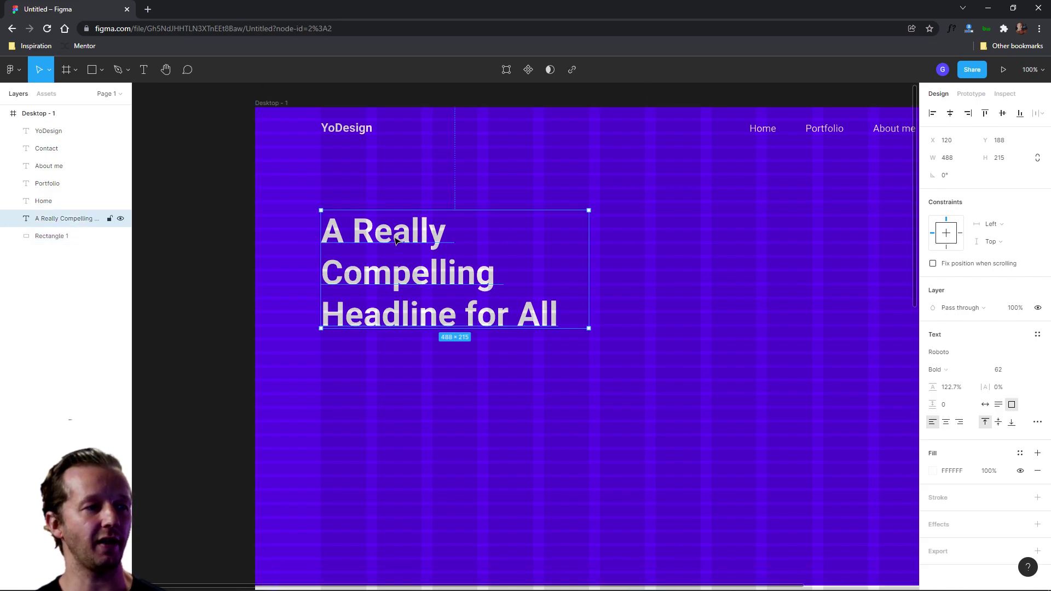
drag(396, 241, 404, 185)
Drag the headline down to Y 210 on the row grid and check the whole frame
click(769, 235)
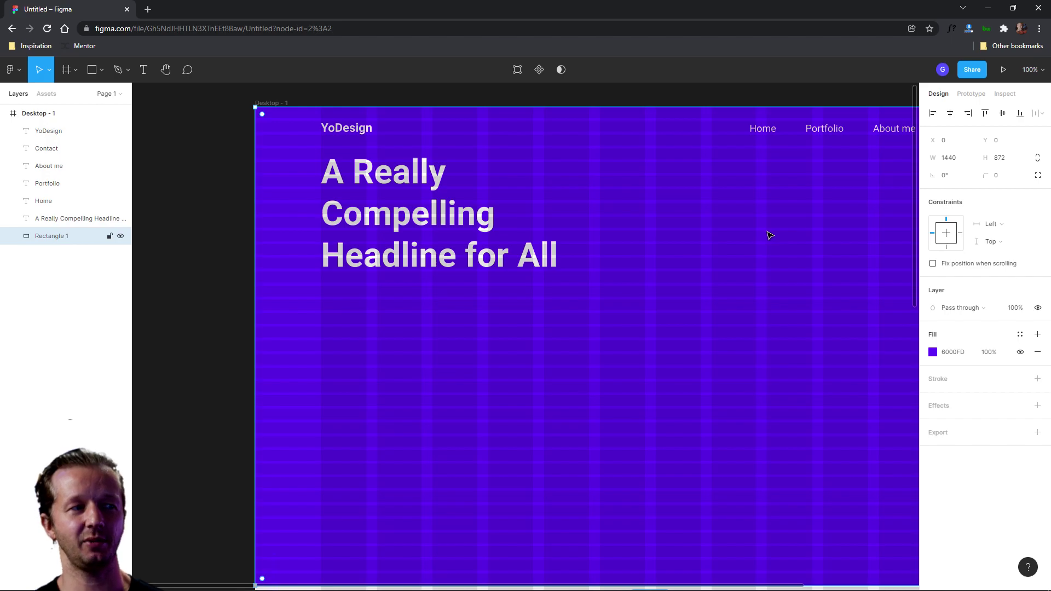
click(394, 217)
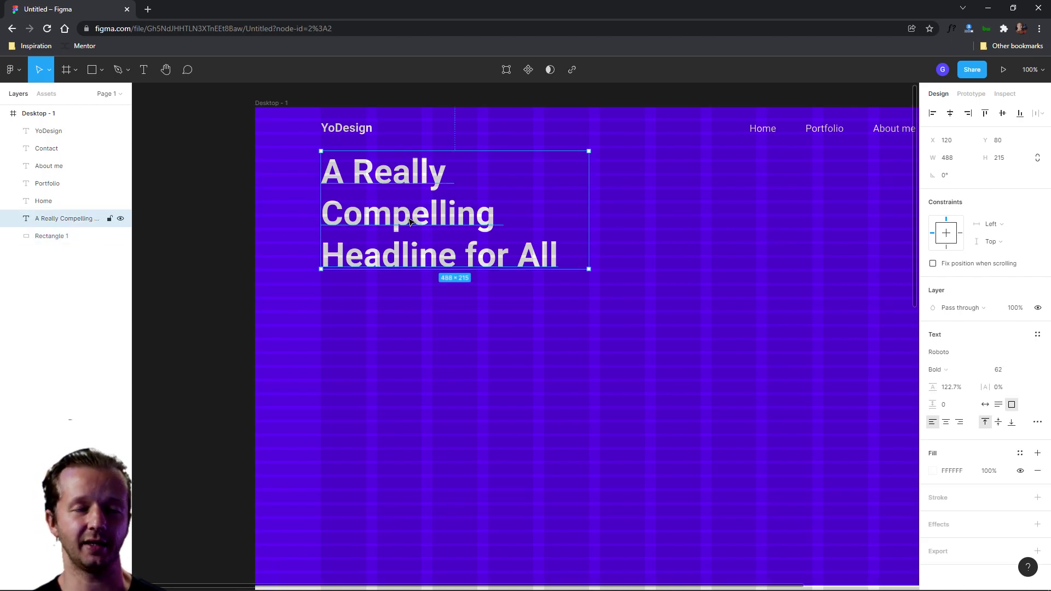
drag(410, 221, 401, 294)
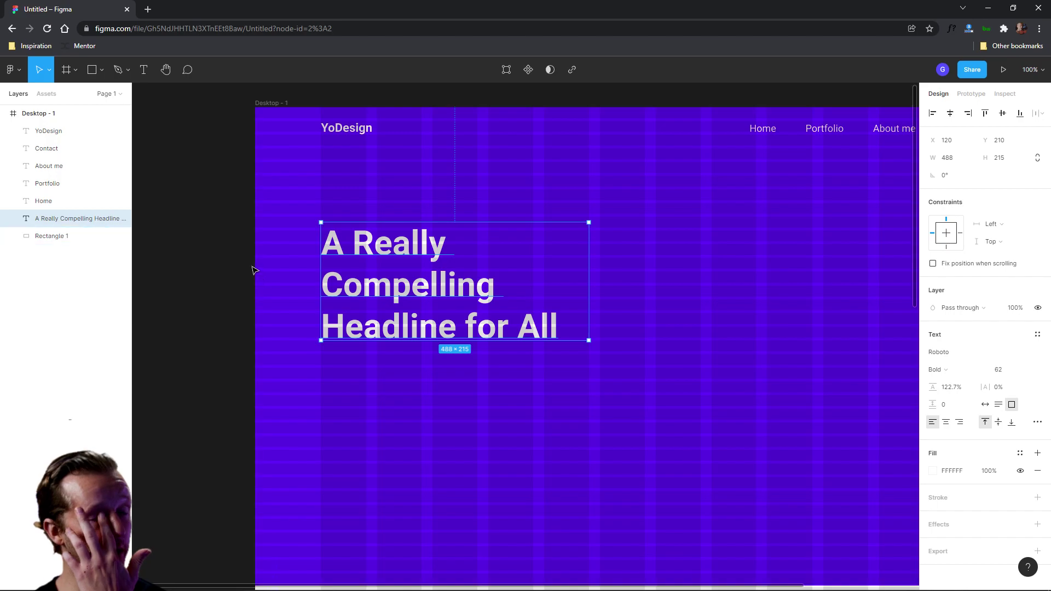
click(282, 211)
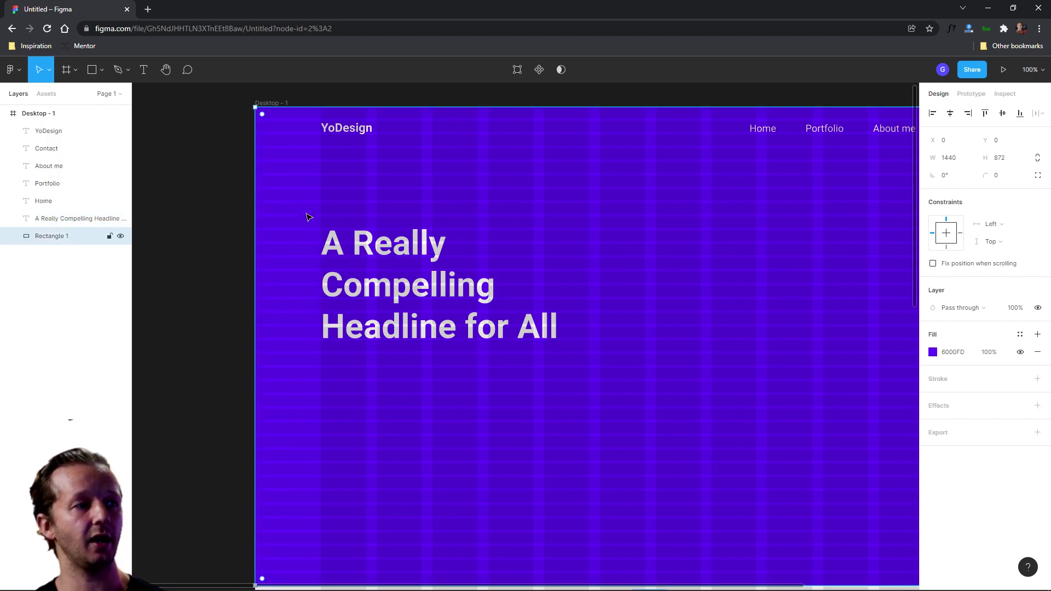
click(342, 228)
click(345, 211)
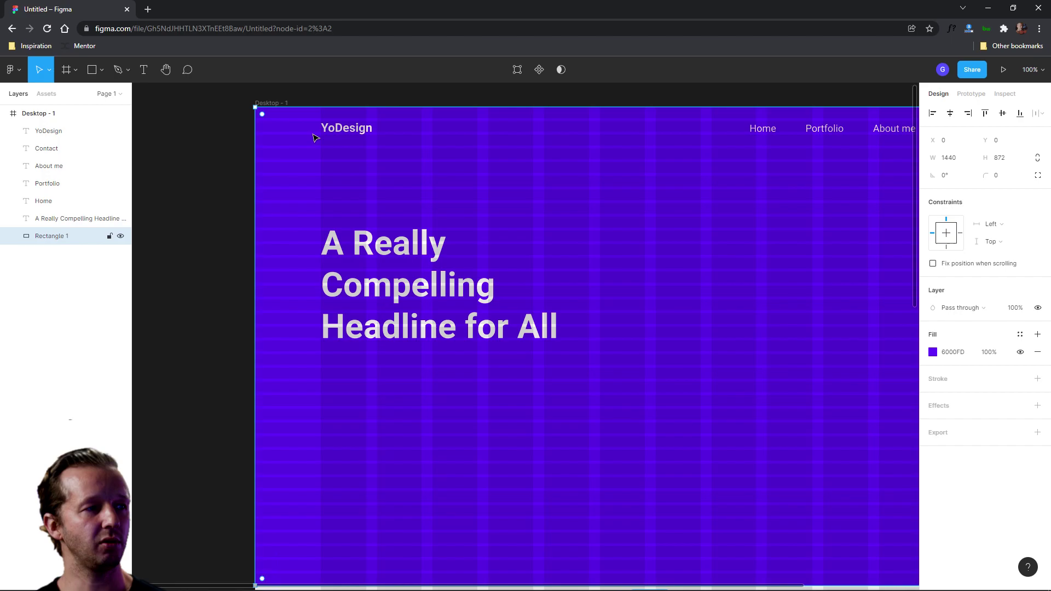
click(336, 226)
click(626, 204)
scroll(745, 267, down, 4)
drag(745, 268, 525, 263)
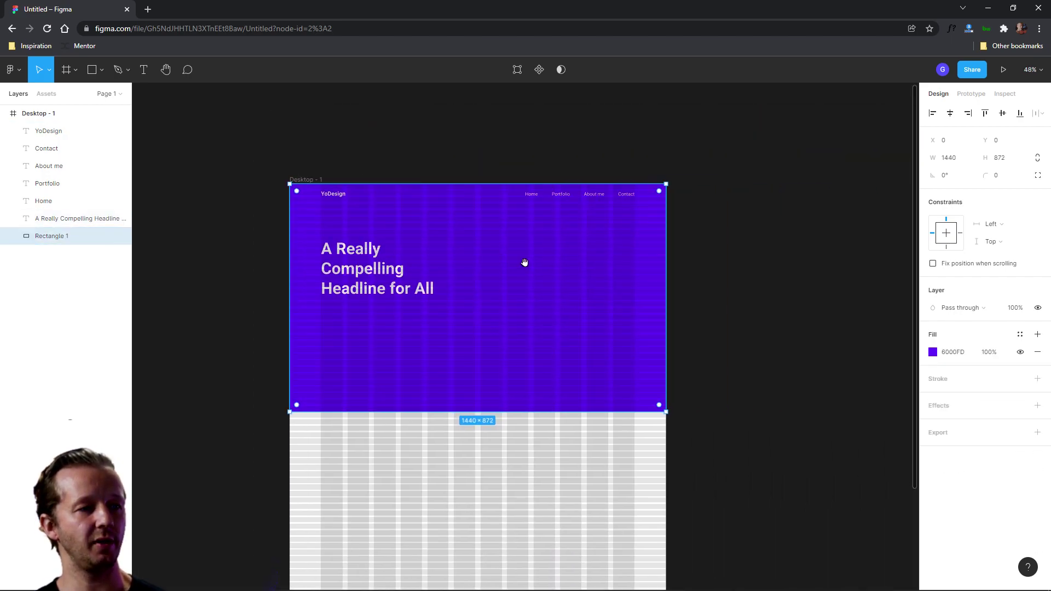
scroll(525, 263, up, 5)
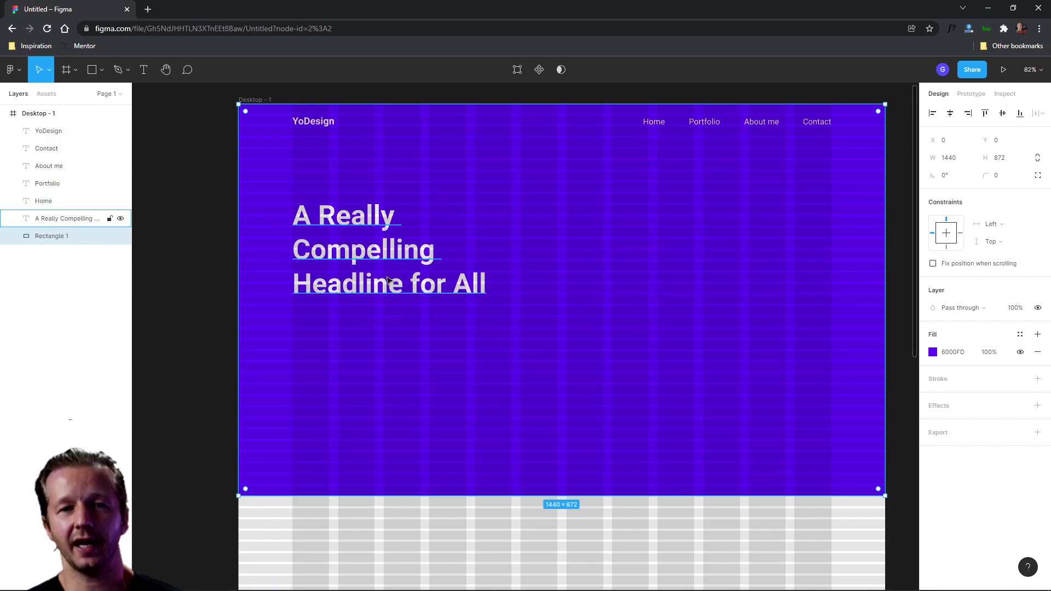
click(387, 281)
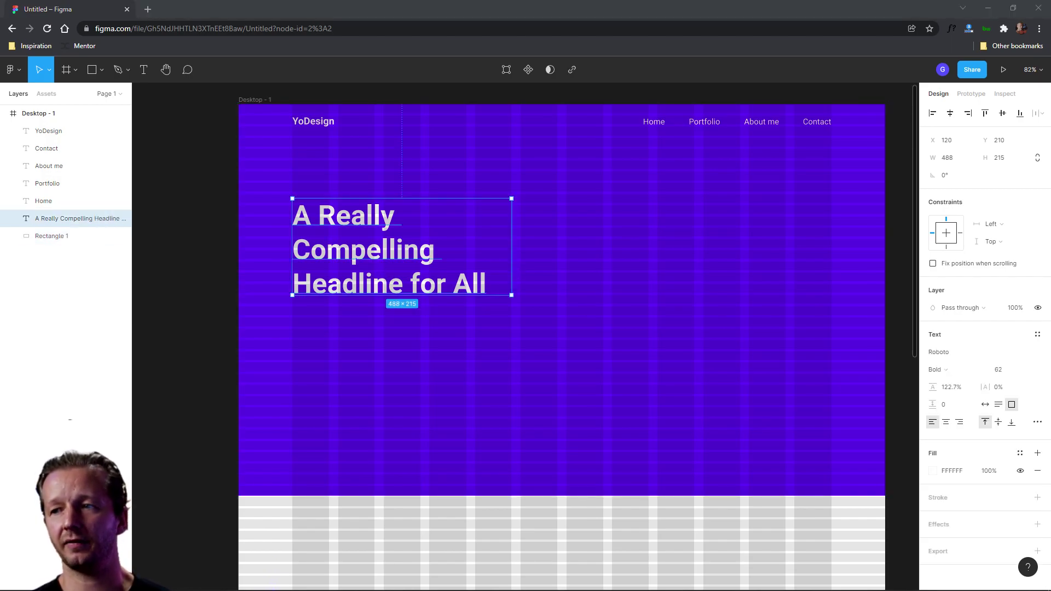
Paste the white Roboto 24 subheadline below the headline and align its left edge with it
click(389, 349)
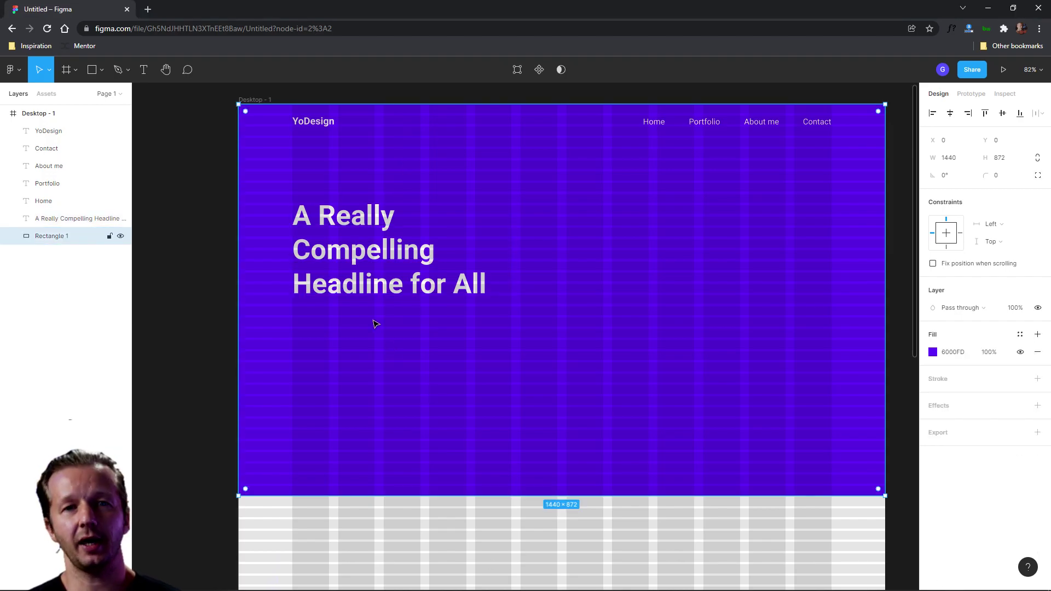
text(A snazzy subheadline that explains some more details about what this page is all about!)
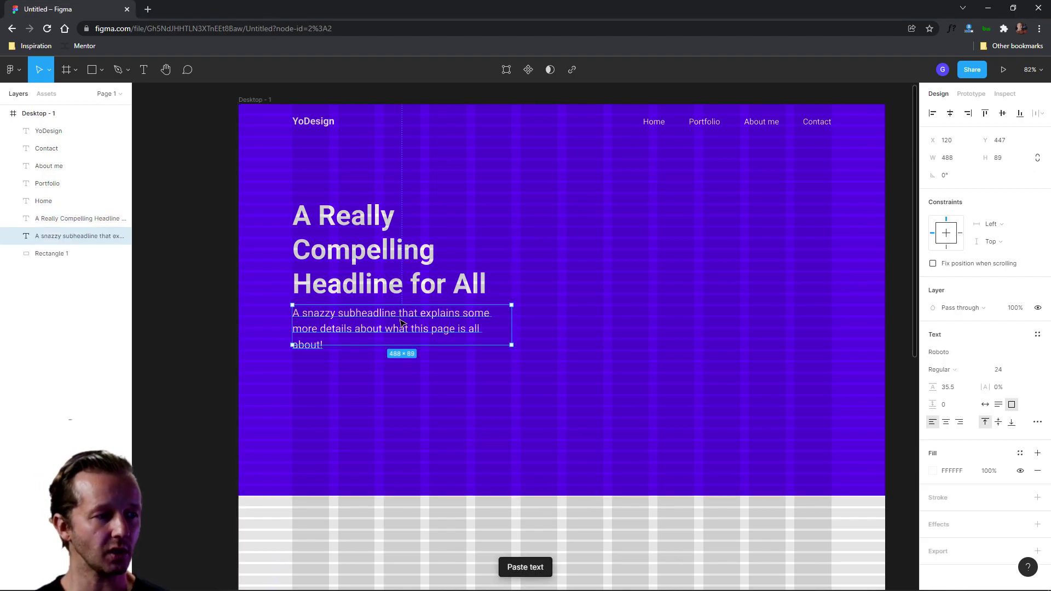
drag(400, 322, 404, 335)
click(267, 365)
scroll(267, 366, up, 10)
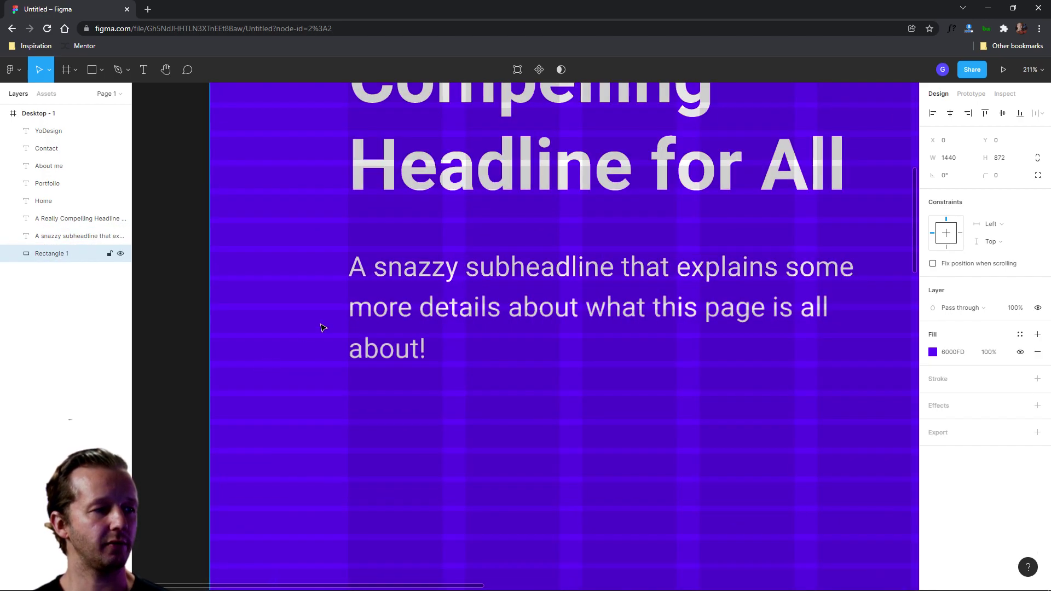
drag(380, 296, 390, 297)
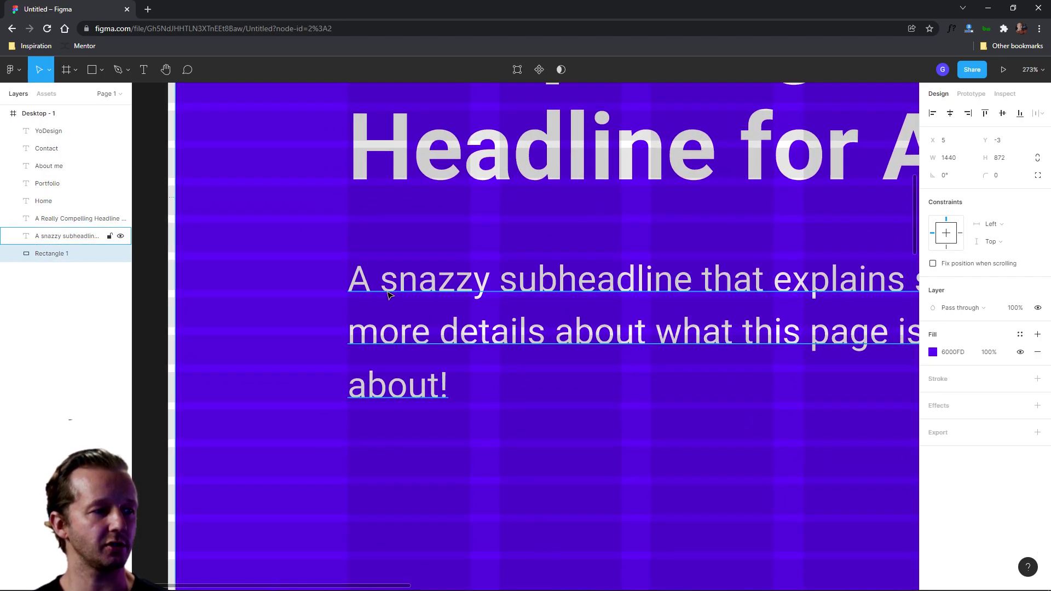
drag(387, 295, 402, 280)
click(394, 212)
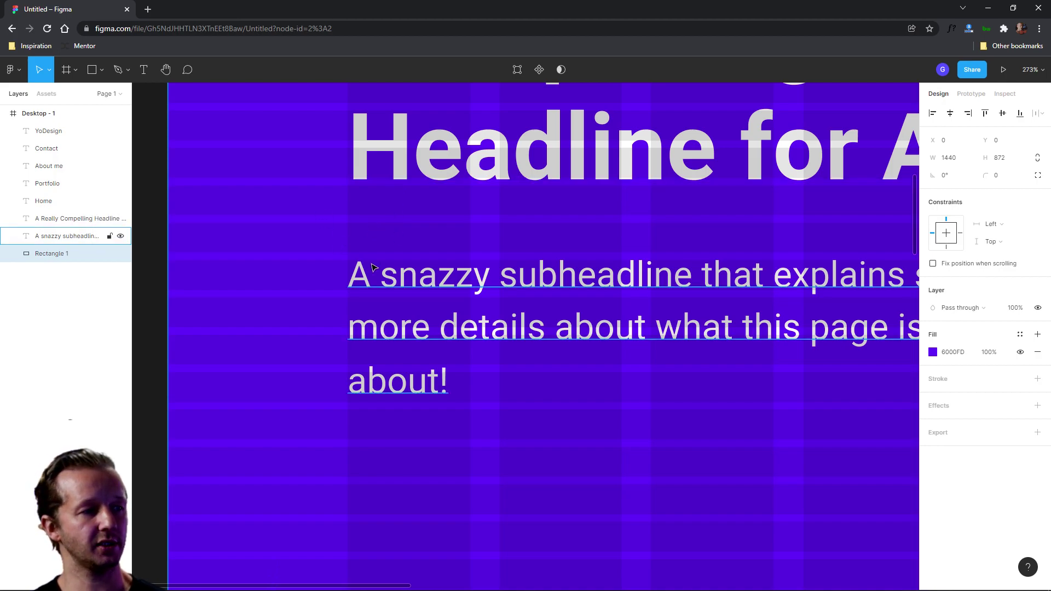
scroll(305, 234, down, 5)
scroll(496, 362, down, 3)
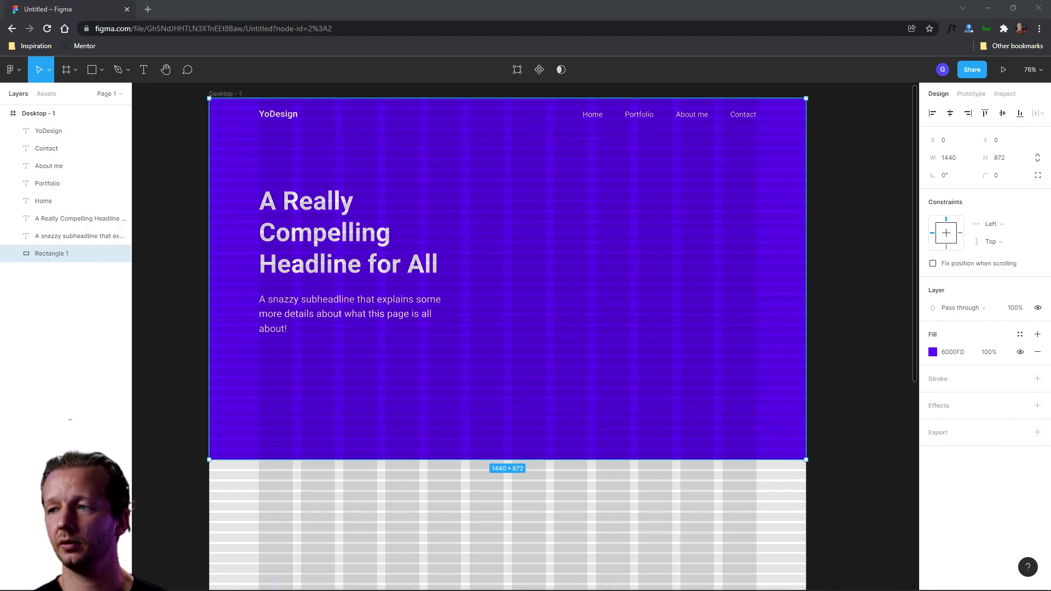
Paste the Doodle 3 illustration into the hero and hide the frame's row and column grids
click(559, 267)
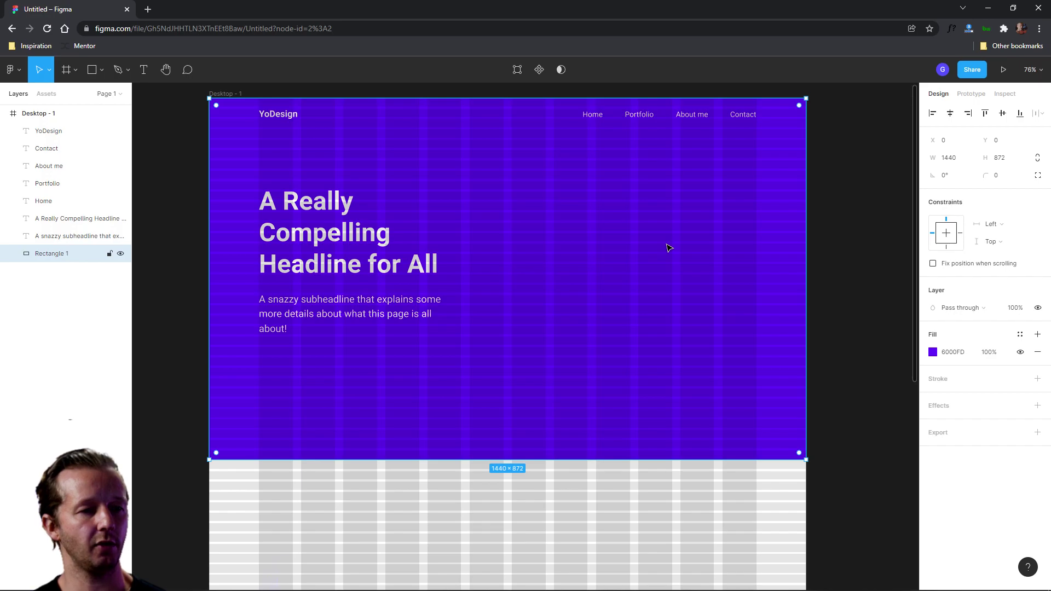
key(ctrl+v)
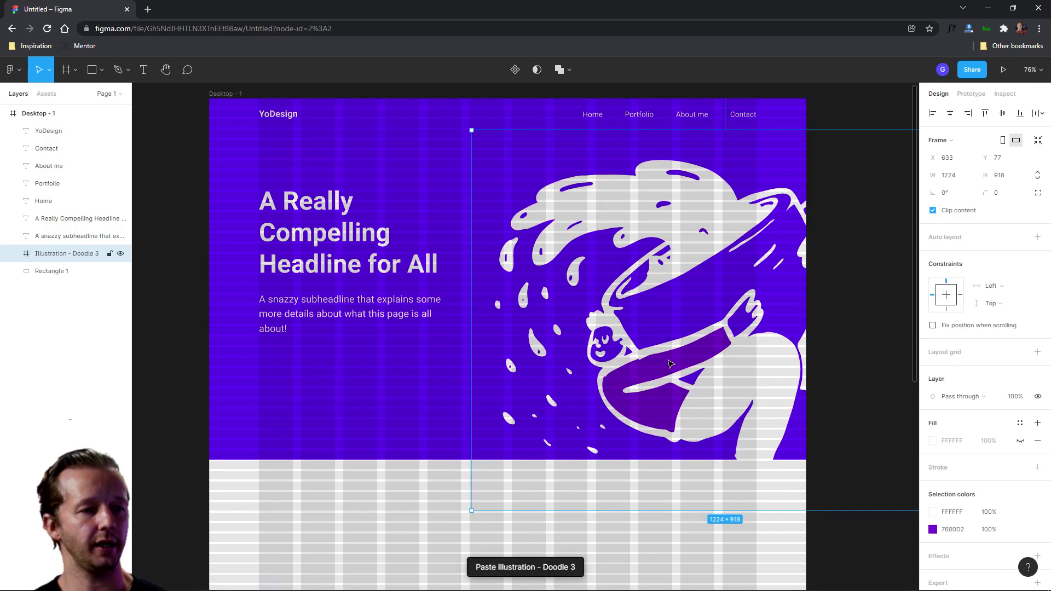
click(227, 94)
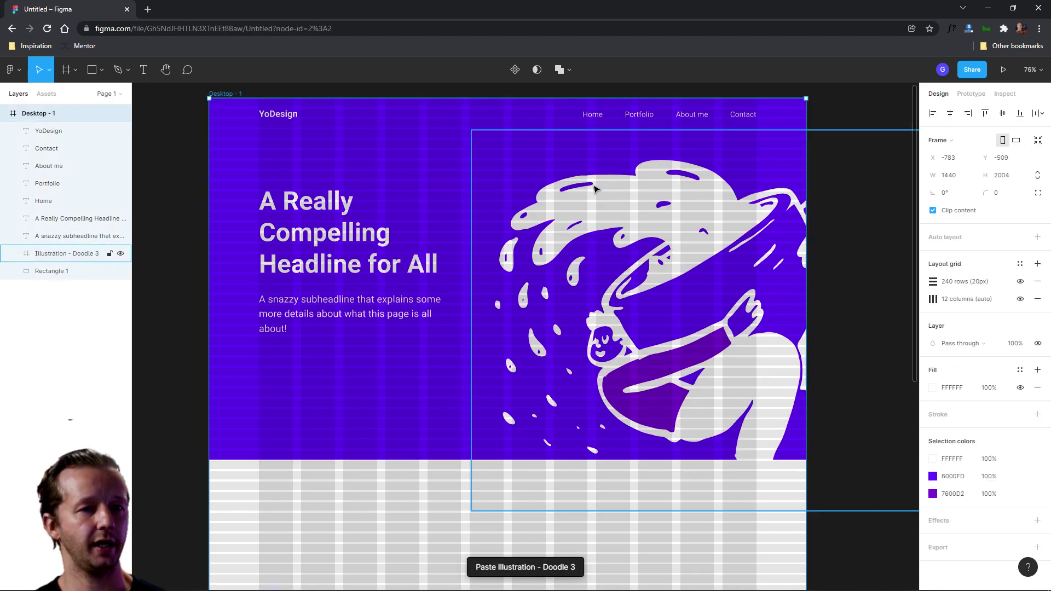
click(1038, 281)
click(1038, 281)
Recolour the illustration's Accent shape to the background purple with the eyedropper
click(651, 340)
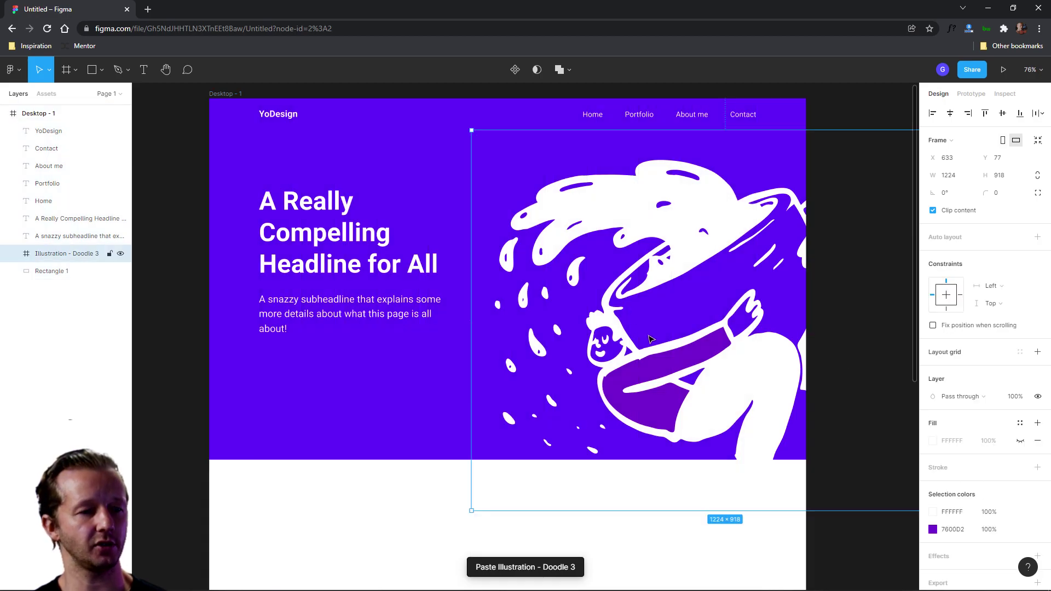
double_click(641, 367)
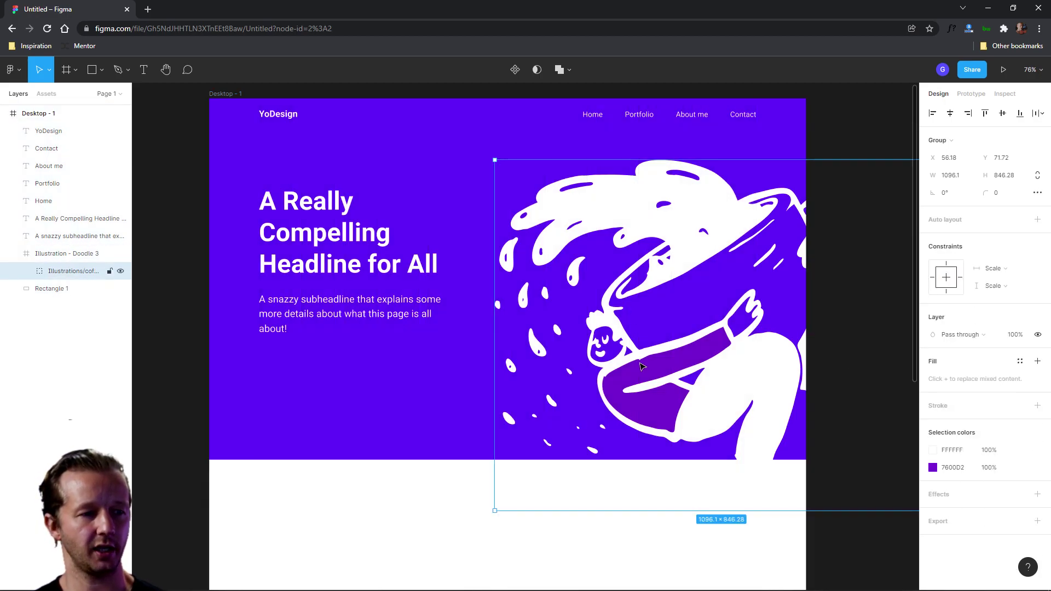
double_click(659, 374)
key(i)
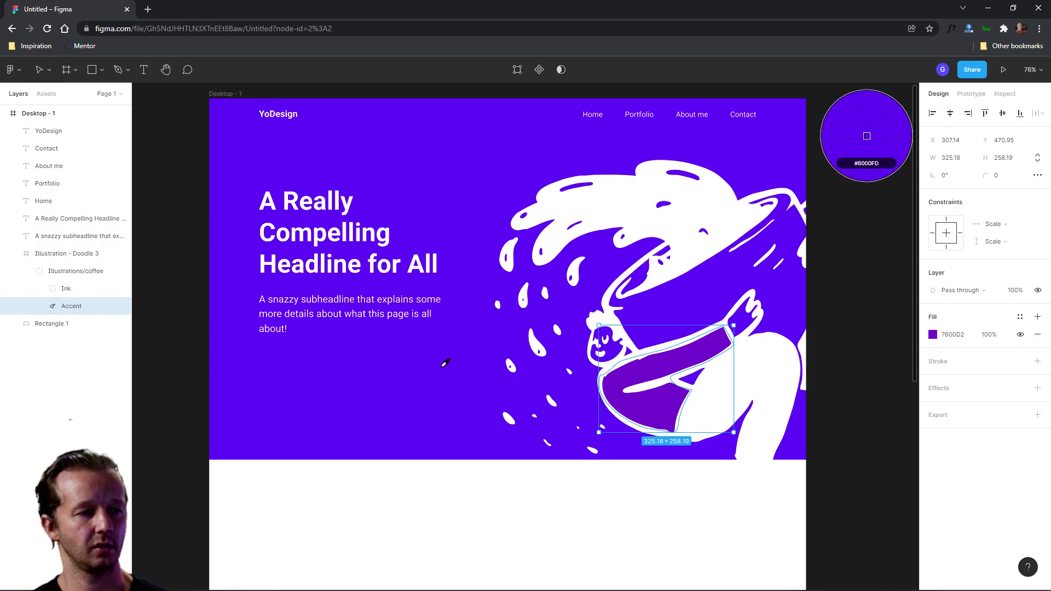
click(443, 364)
click(448, 427)
Move the Doodle 3 illustration lower on the hero's right side, then nudge it slightly up
click(877, 234)
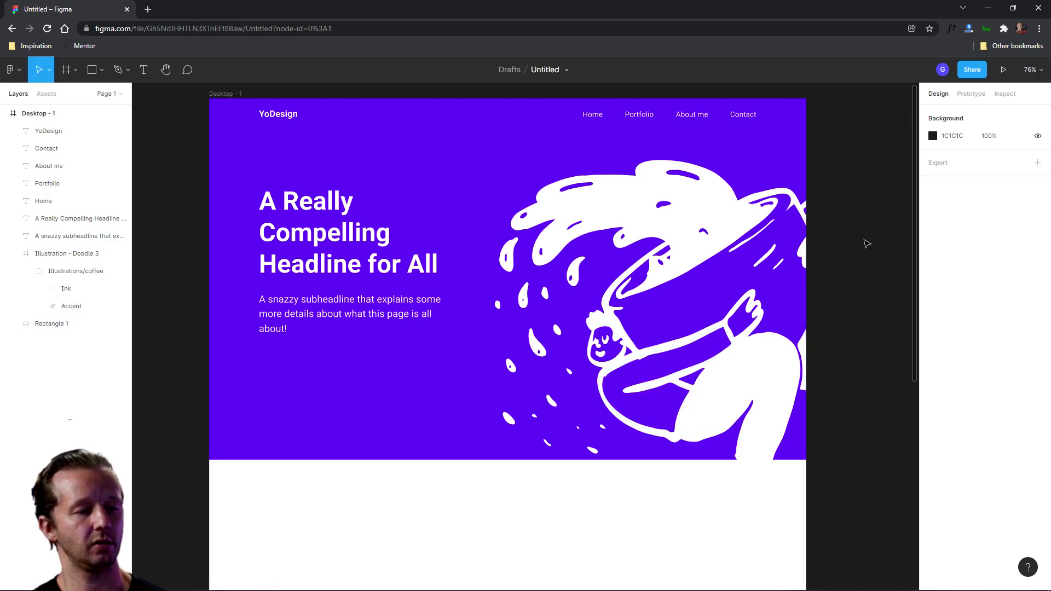
click(709, 317)
mouse_move(672, 317)
mouse_down()
mouse_move(666, 362)
mouse_move(663, 353)
mouse_up()
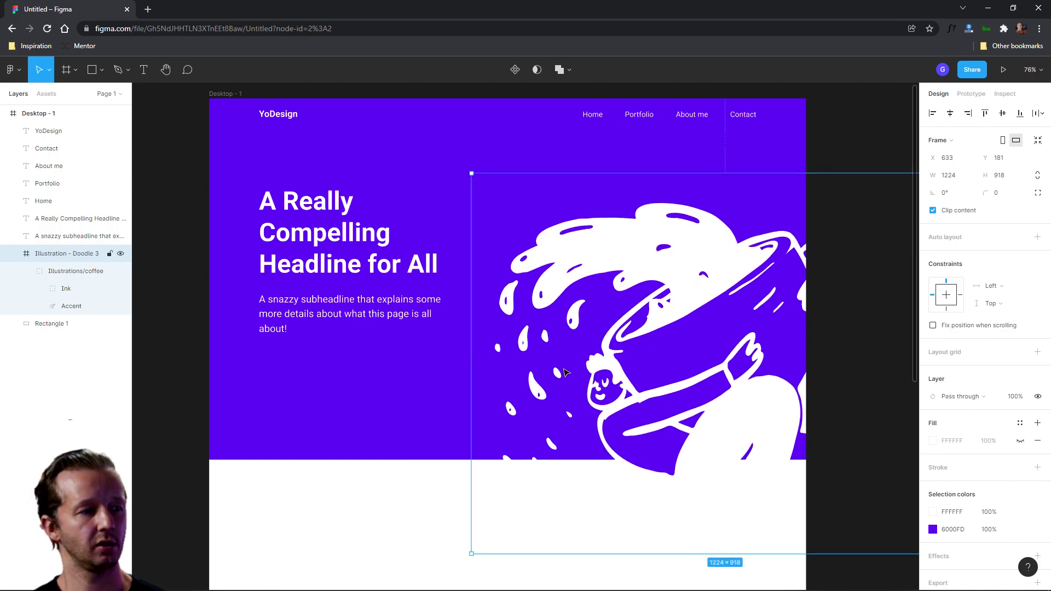
click(389, 404)
click(717, 323)
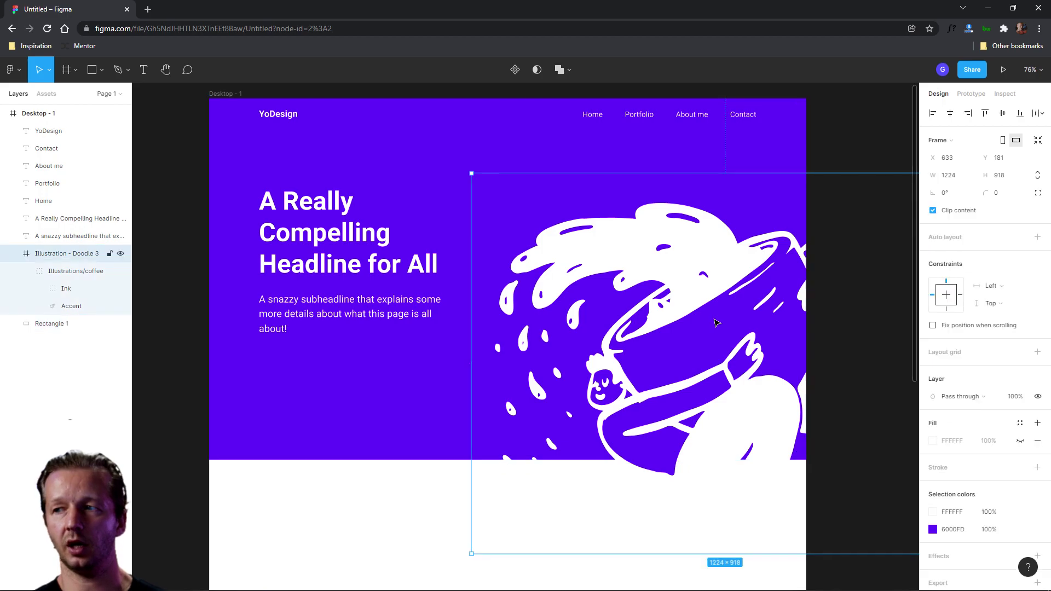
mouse_move(695, 289)
mouse_down()
mouse_move(693, 272)
mouse_move(694, 282)
mouse_up()
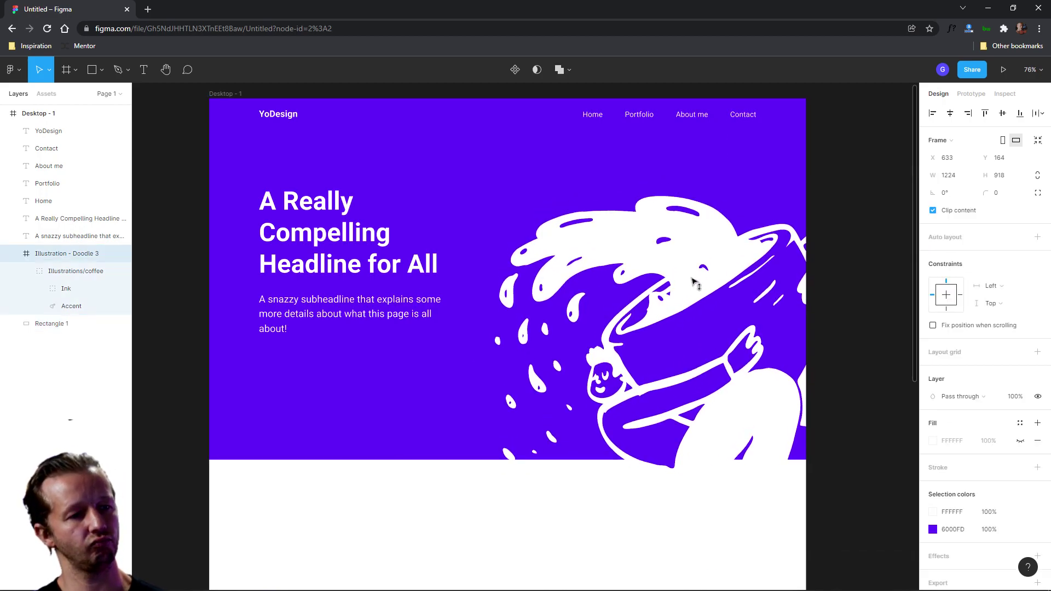
Turn the row and column layout grids of Desktop - 1 back on
click(399, 399)
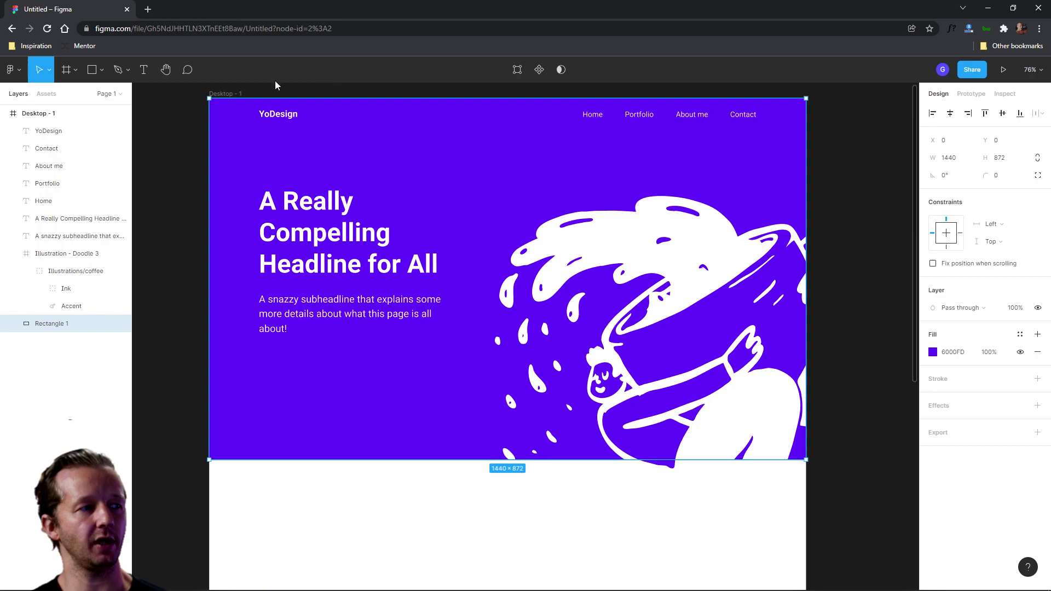
click(234, 95)
click(1021, 282)
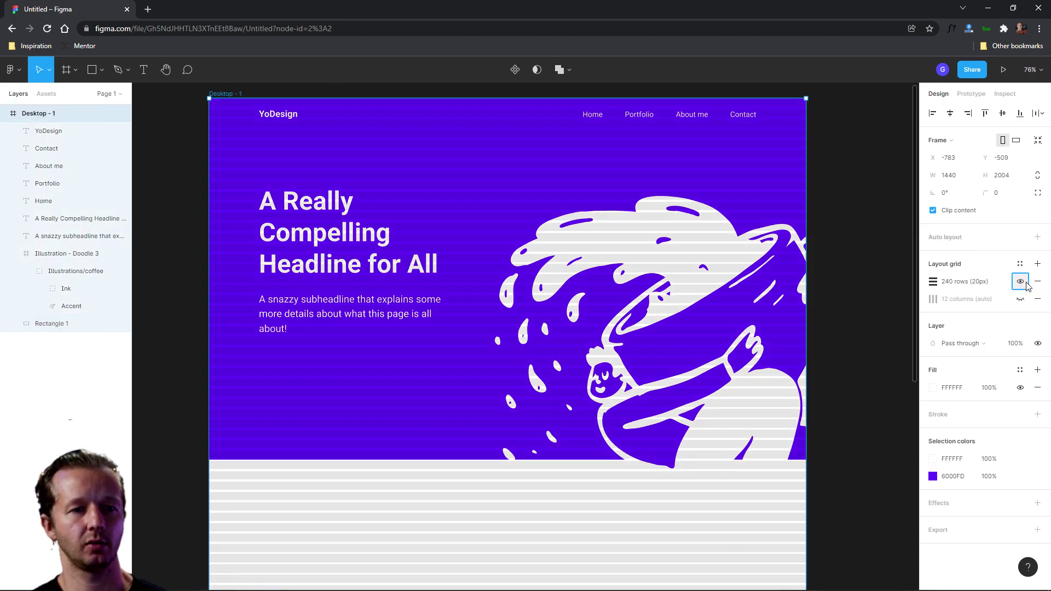
click(1021, 299)
scroll(249, 159, up, 1)
scroll(249, 159, up, 3)
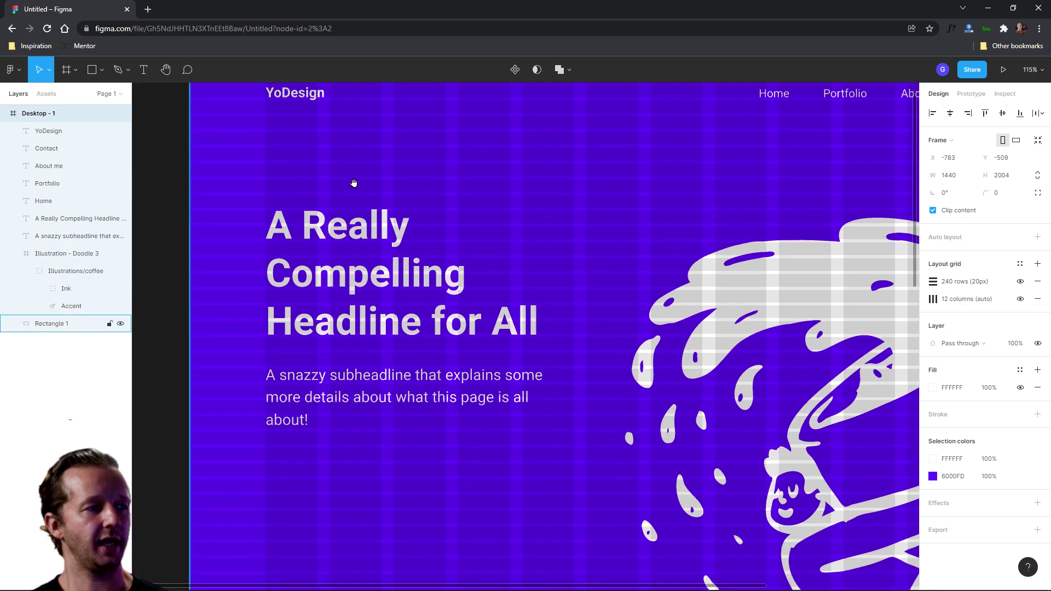
scroll(352, 181, left, 3)
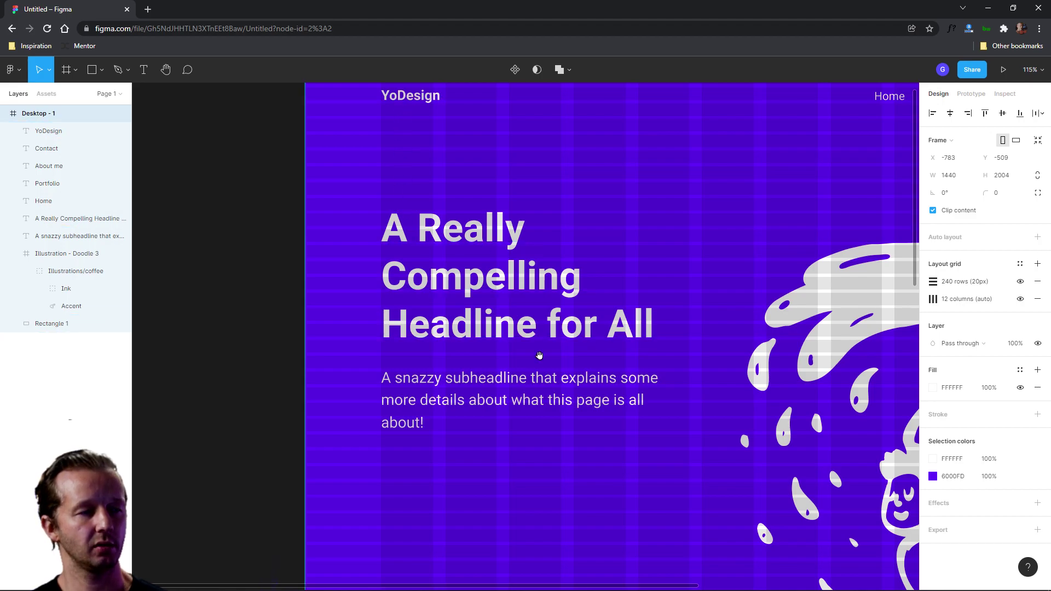
scroll(396, 252, down, 4)
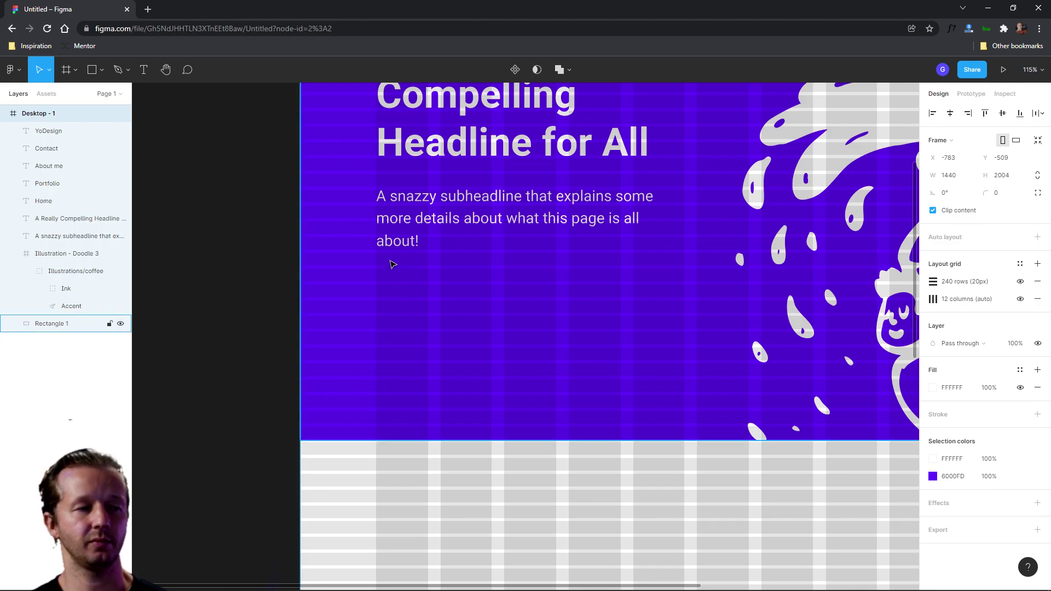
Raise the subheadline's line height from 35.5 to 37.5
click(396, 243)
scroll(378, 230, up, 5)
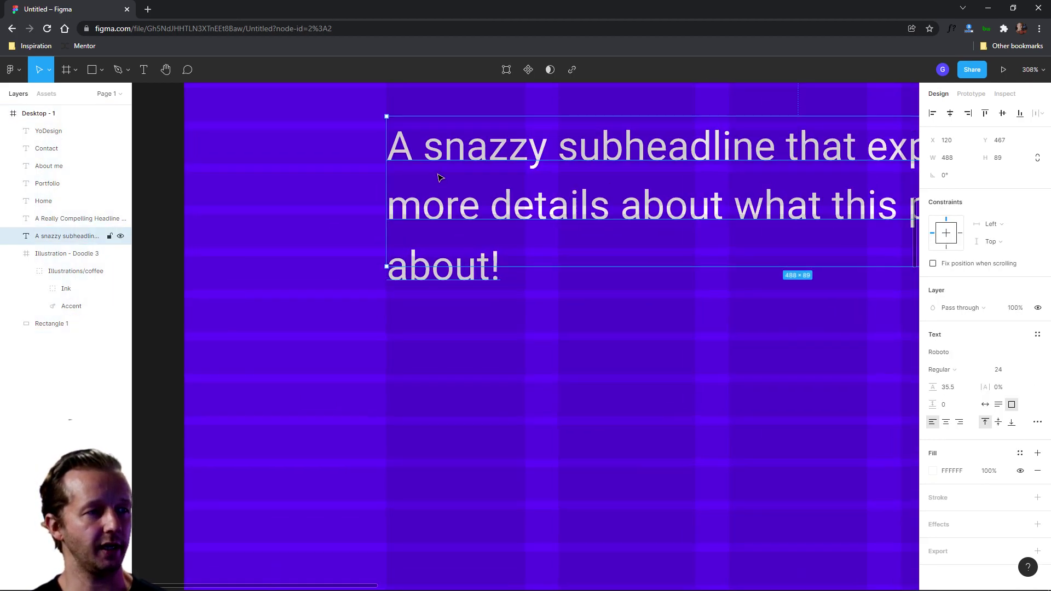
scroll(438, 177, up, 3)
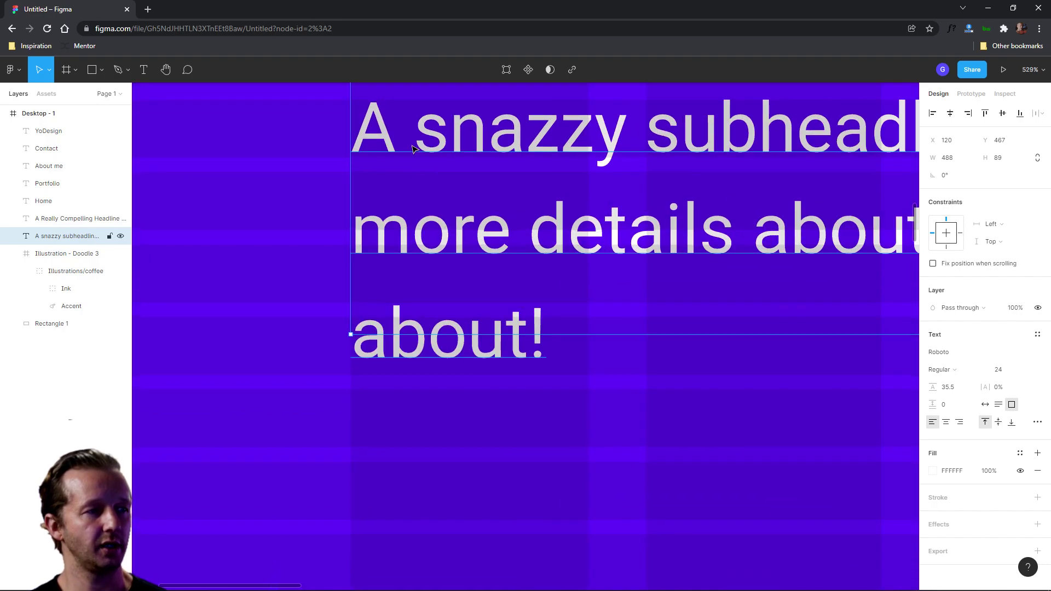
drag(933, 386, 935, 386)
Shorten the purple hero background rectangle to 750 px tall
click(648, 441)
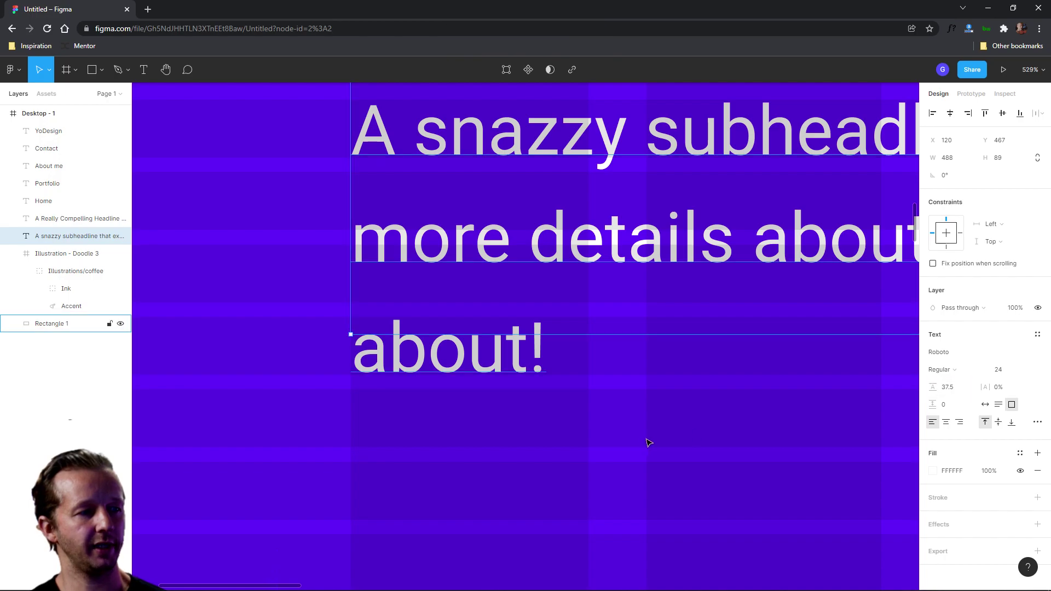
scroll(610, 434, down, 3)
drag(610, 435, 543, 294)
scroll(542, 294, down, 5)
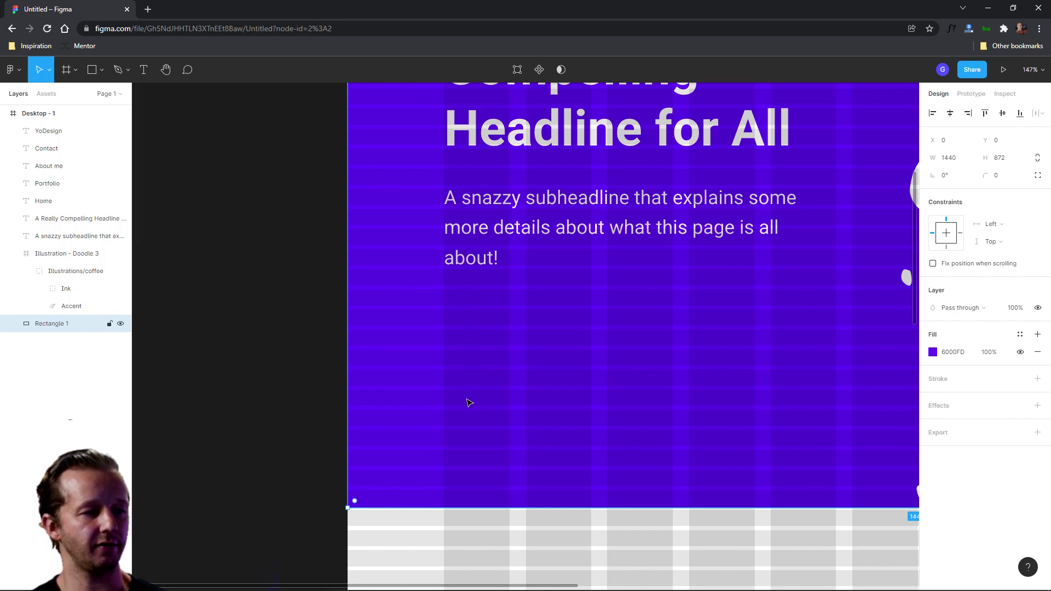
drag(481, 507, 483, 412)
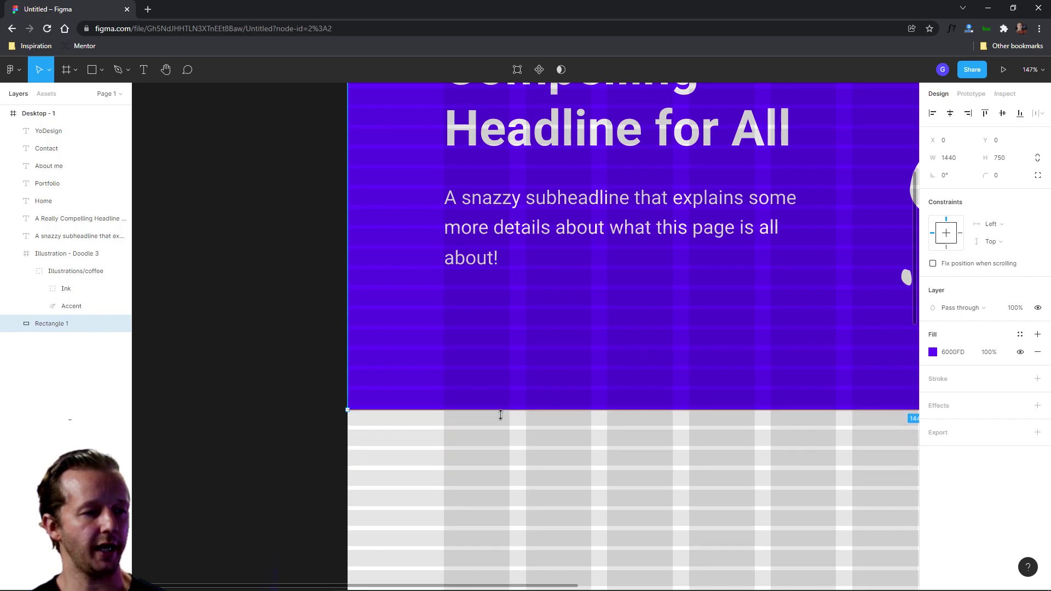
scroll(598, 313, down, 5)
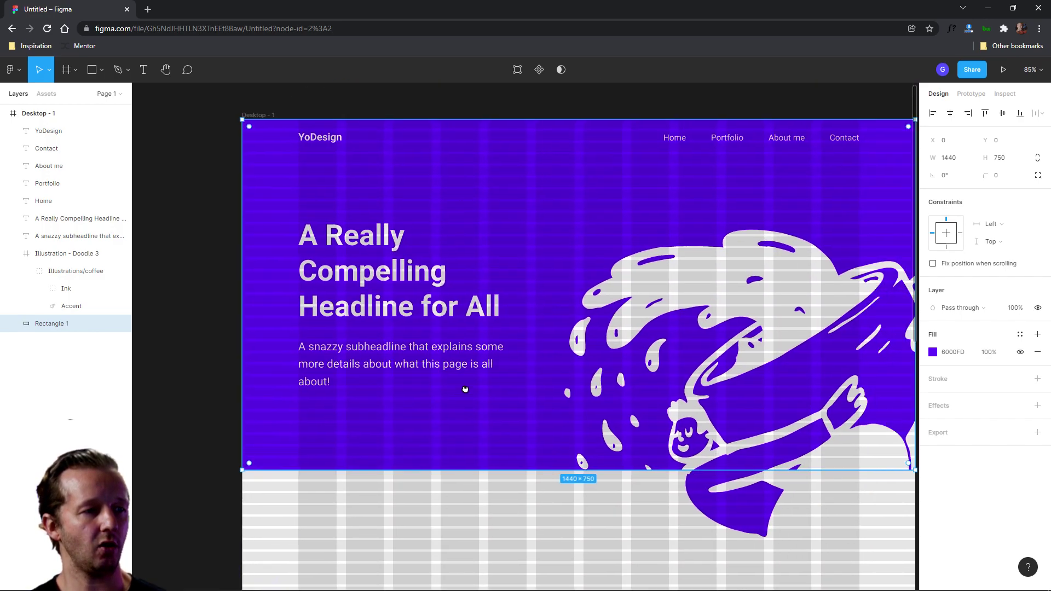
Raise the Doodle 3 illustration about 35 px, then select the Desktop - 1 frame
click(420, 558)
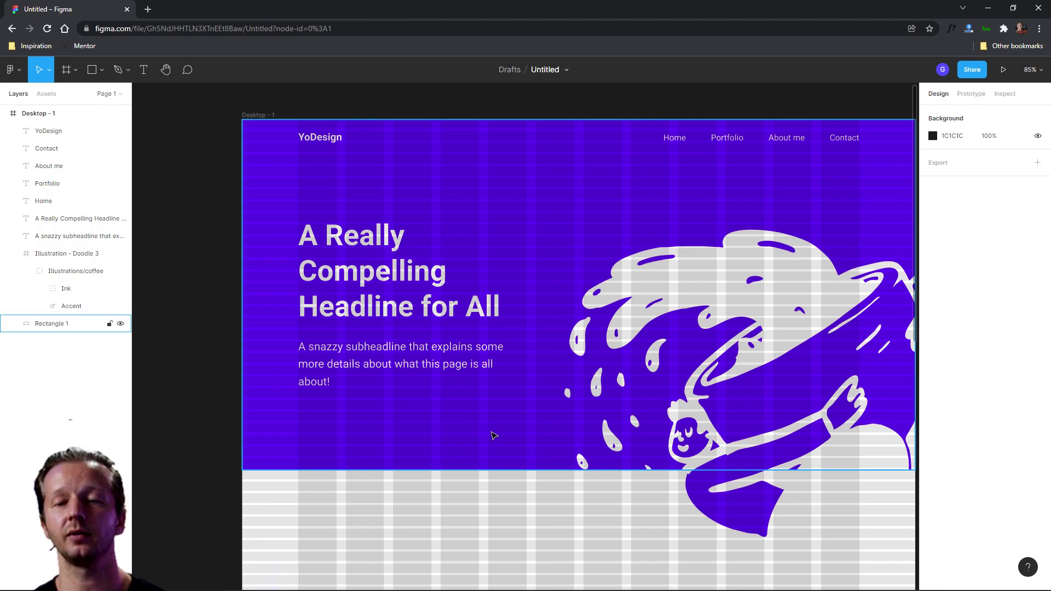
scroll(587, 342, down, 2)
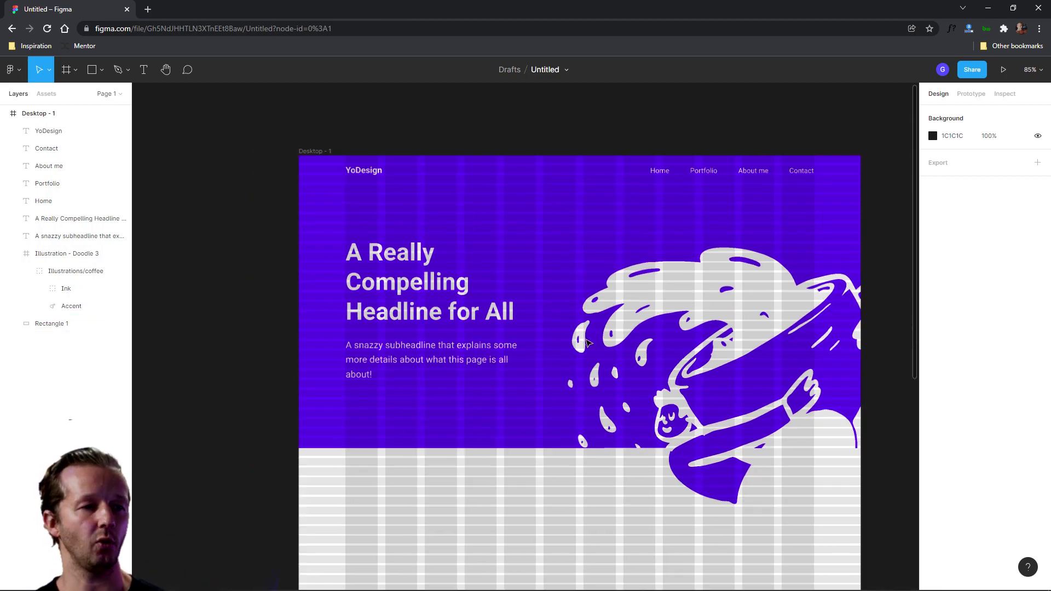
scroll(587, 342, down, 2)
drag(731, 329, 731, 305)
click(310, 140)
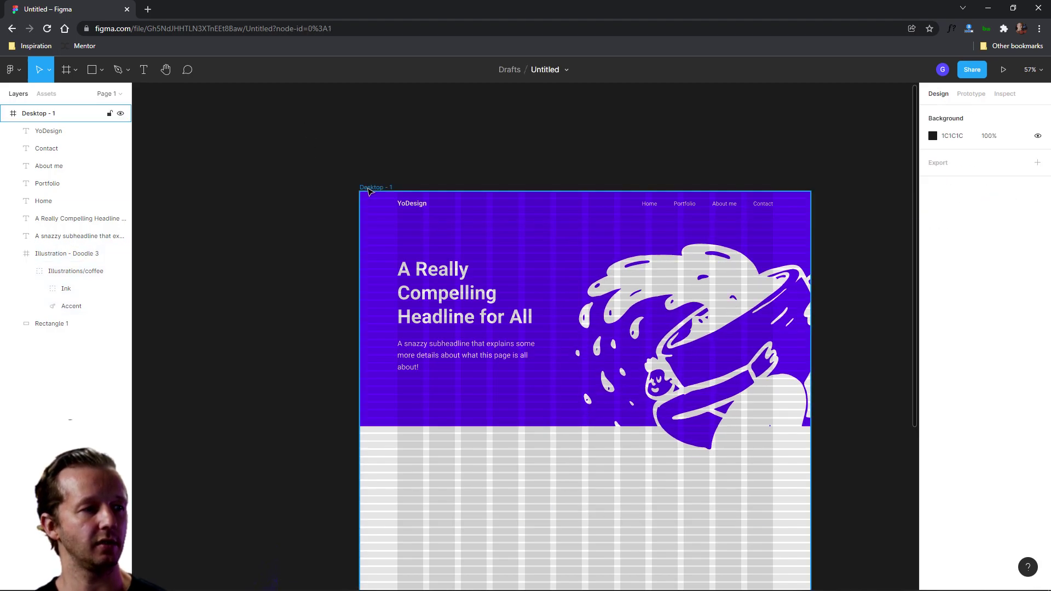
click(370, 190)
drag(558, 525, 453, 461)
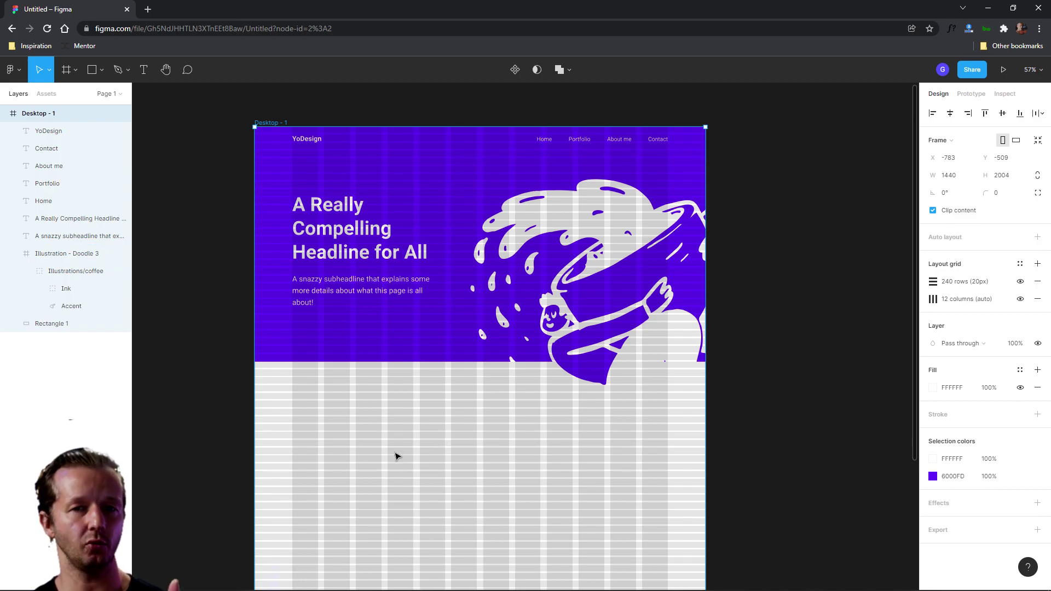
click(362, 198)
scroll(422, 226, up, 5)
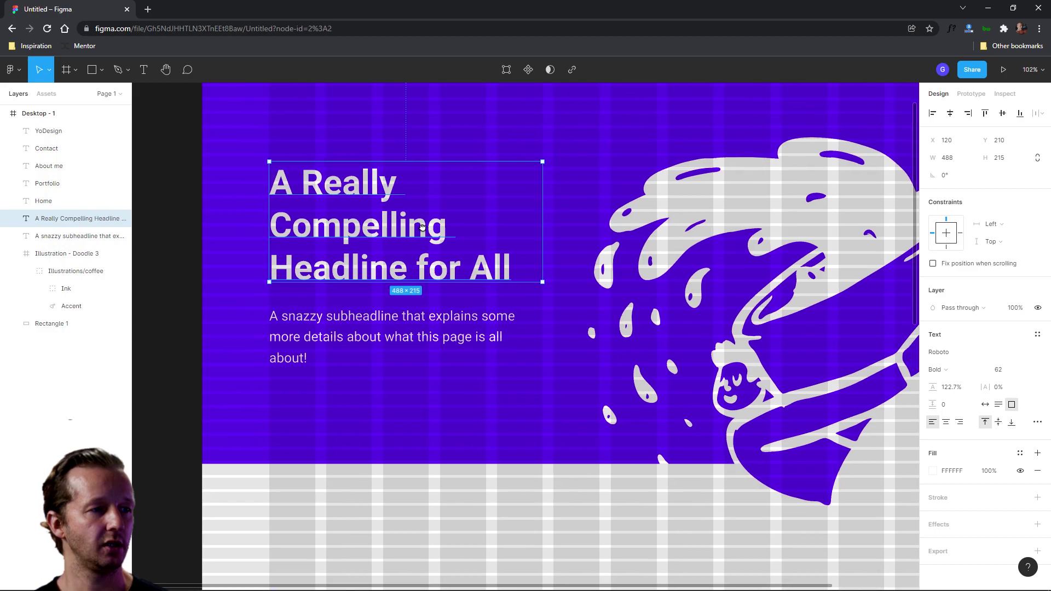
scroll(423, 227, left, 1)
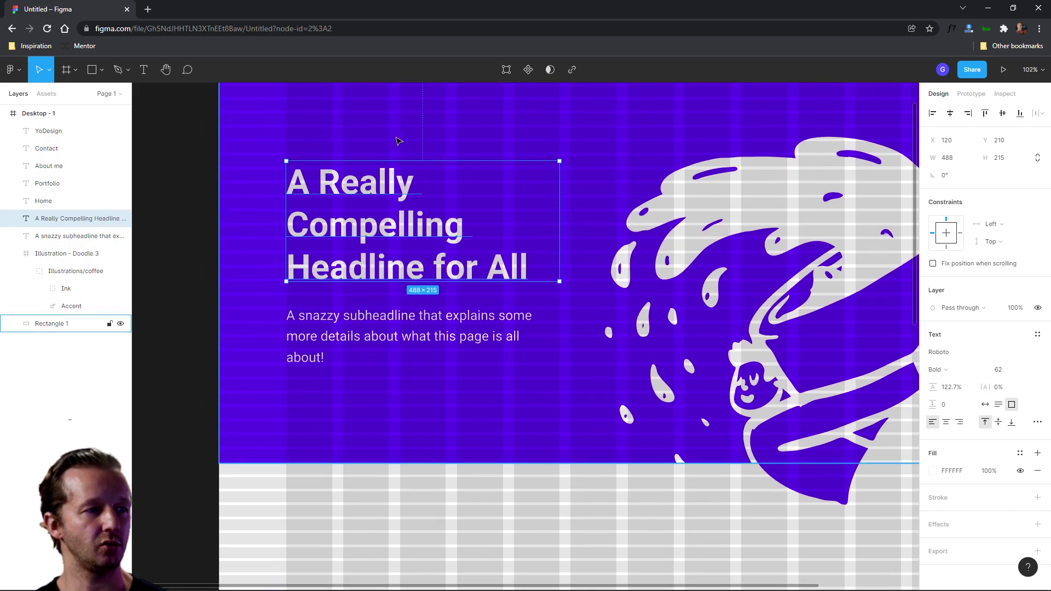
click(534, 312)
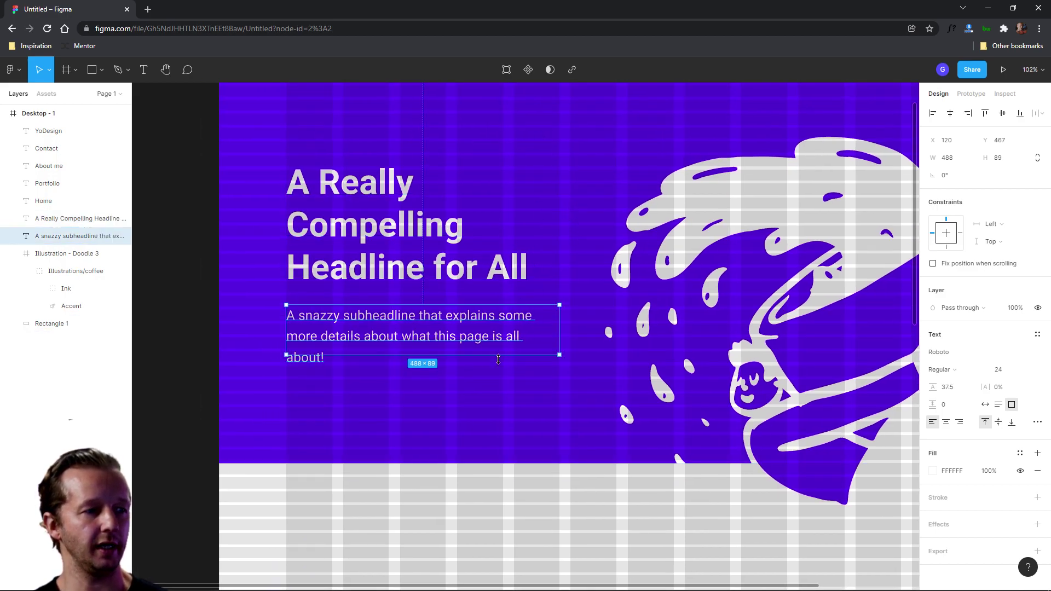
drag(500, 355, 513, 374)
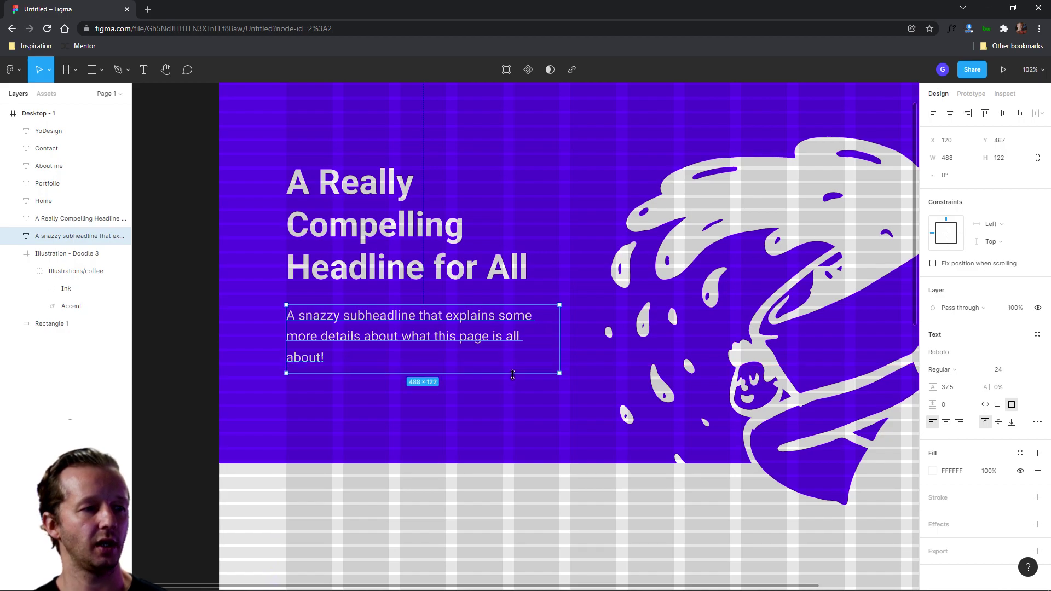
click(524, 427)
click(646, 551)
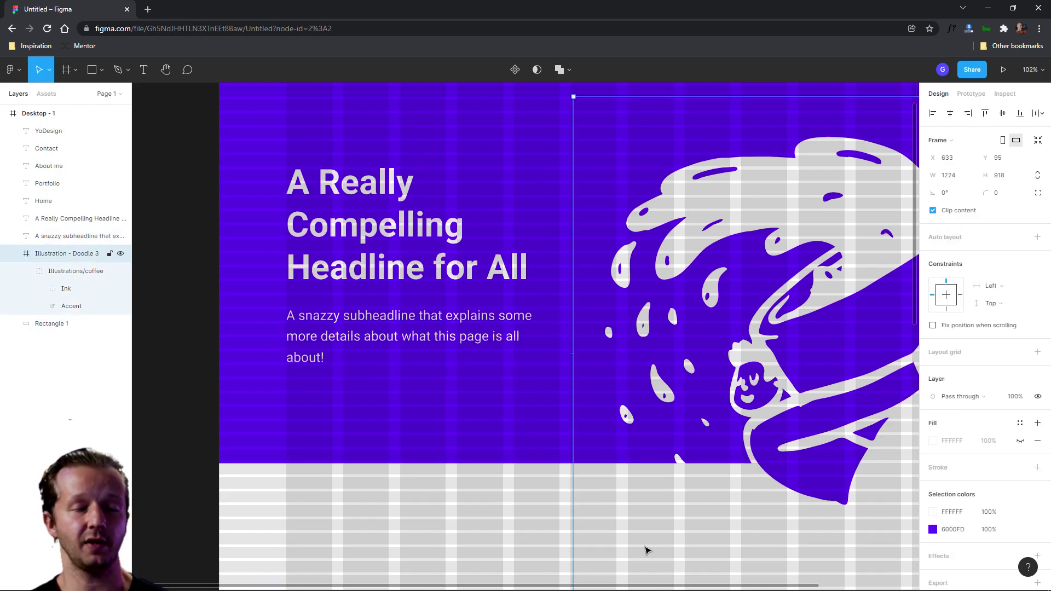
click(471, 530)
click(493, 394)
click(463, 268)
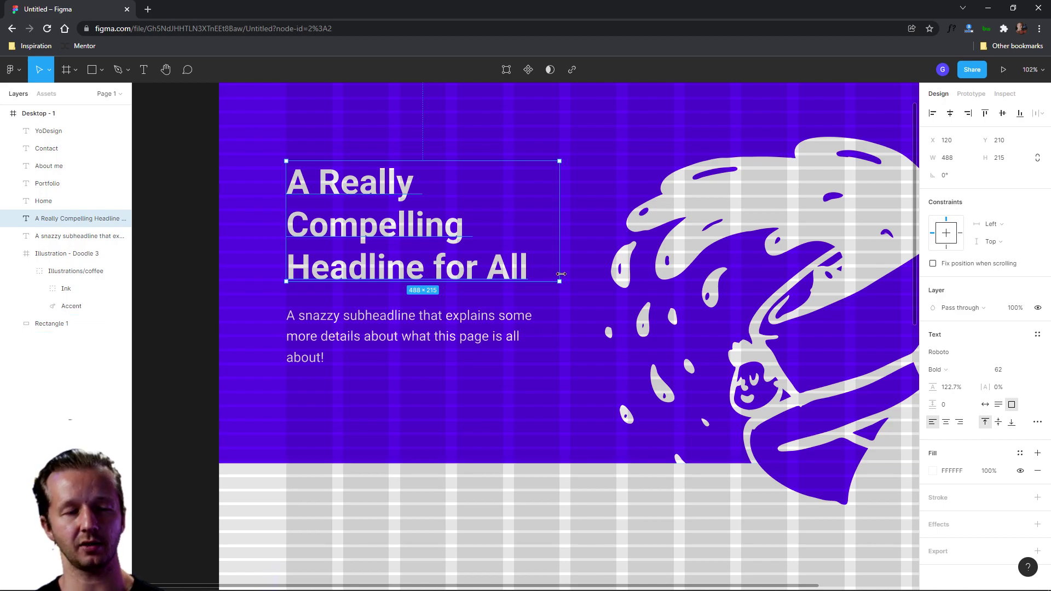
scroll(564, 431, down, 3)
scroll(564, 431, down, 2)
click(572, 494)
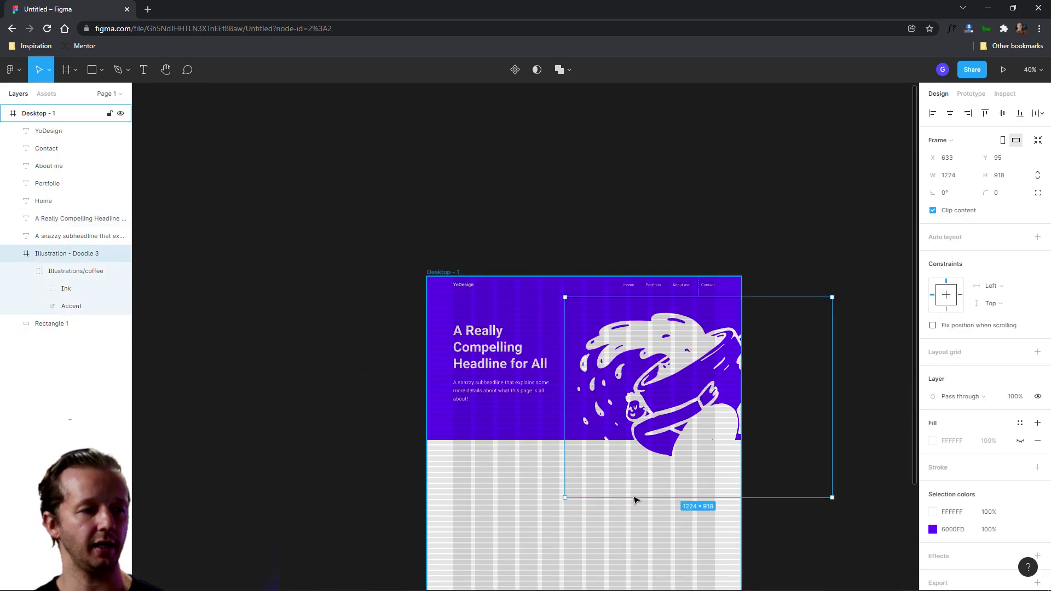
key(Escape)
scroll(636, 514, up, 2)
scroll(566, 383, down, 3)
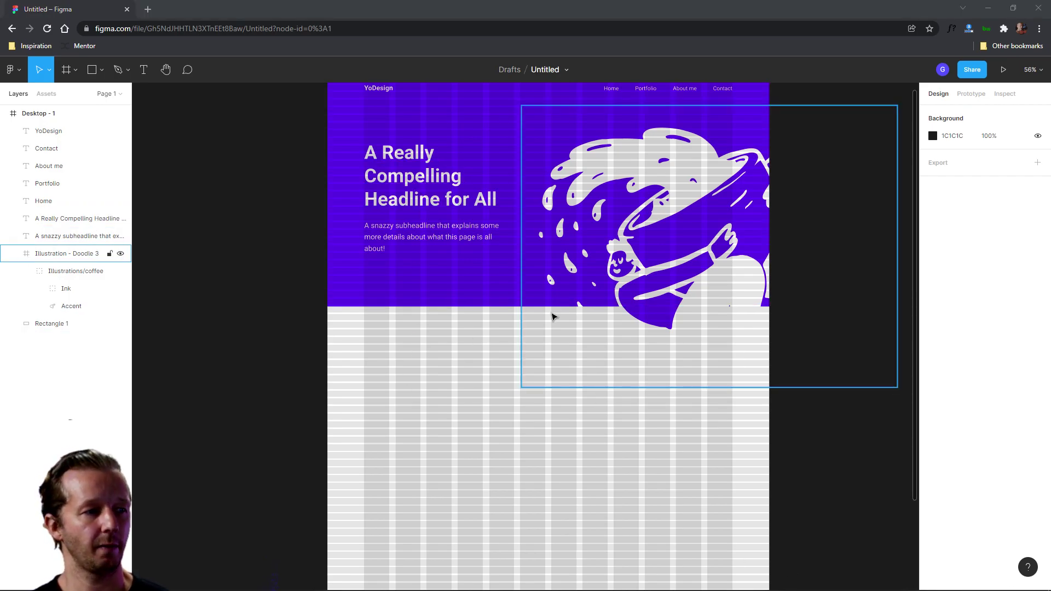
Paste the 'what others say' heading below the hero, aligned to X 120
click(387, 356)
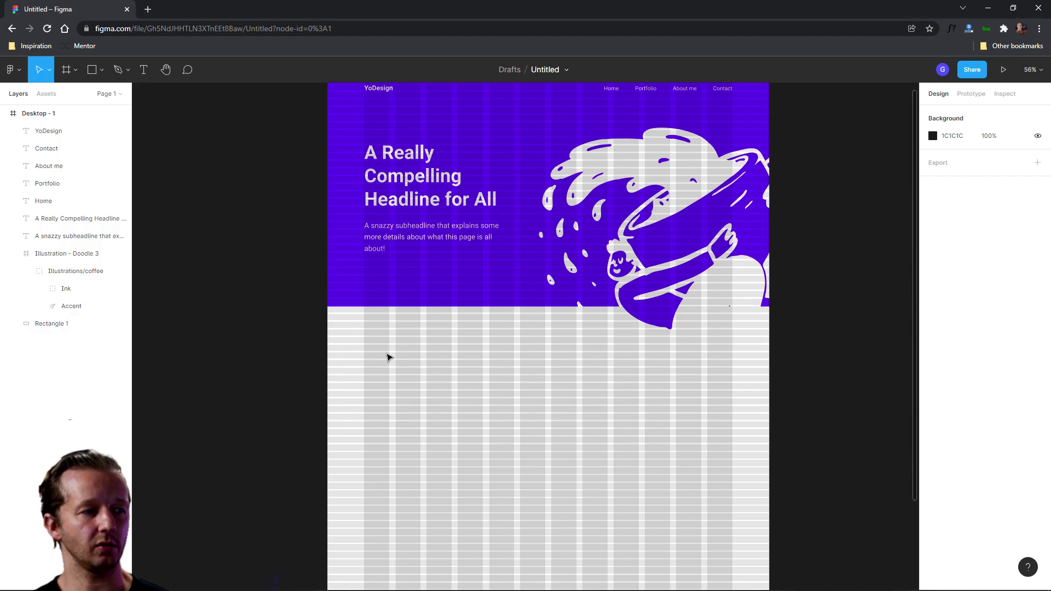
key(ctrl+v)
drag(482, 343, 403, 339)
click(289, 386)
click(406, 467)
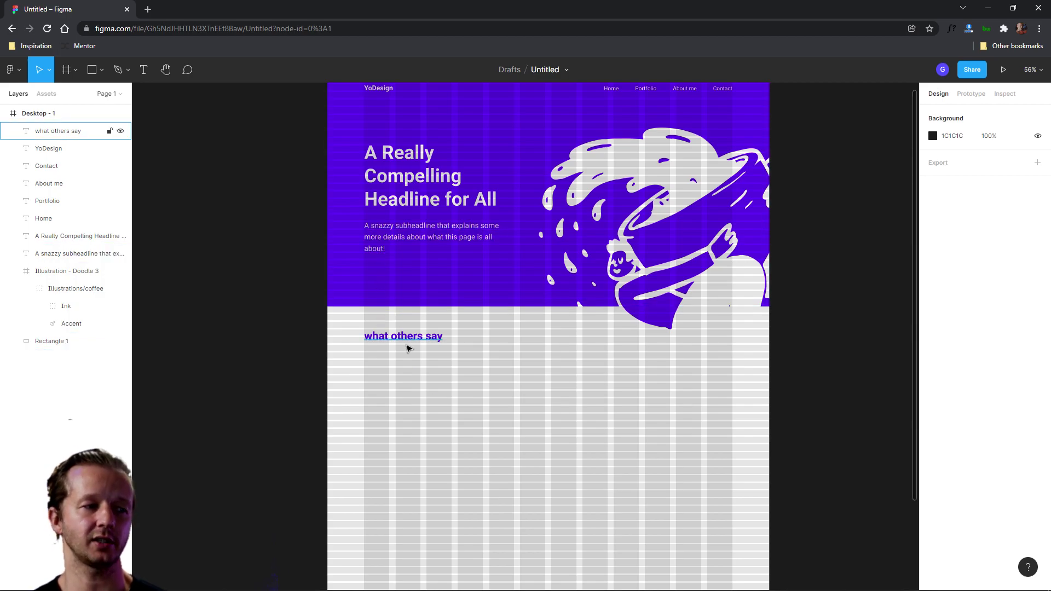
Readjust the heading's vertical position so it sits on the grid below the hero
click(407, 349)
scroll(389, 356, up, 5)
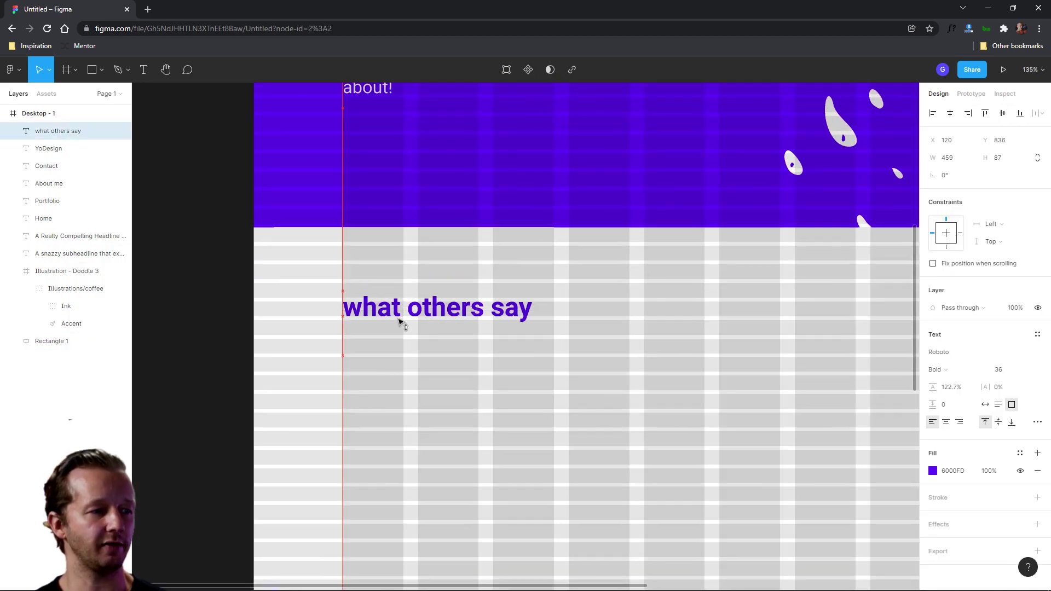
drag(401, 323, 401, 426)
click(374, 255)
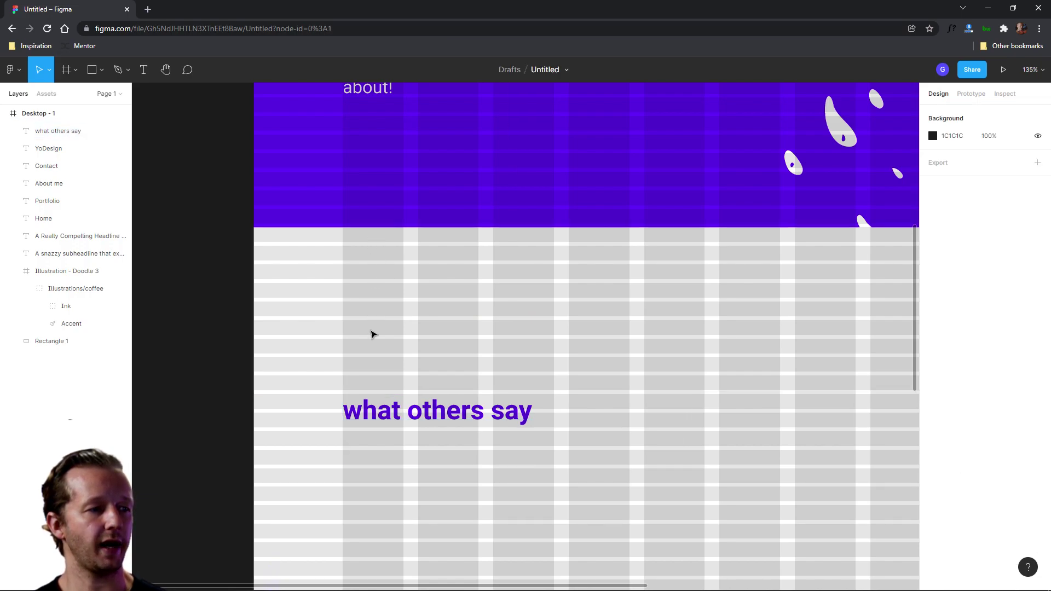
drag(380, 425, 398, 378)
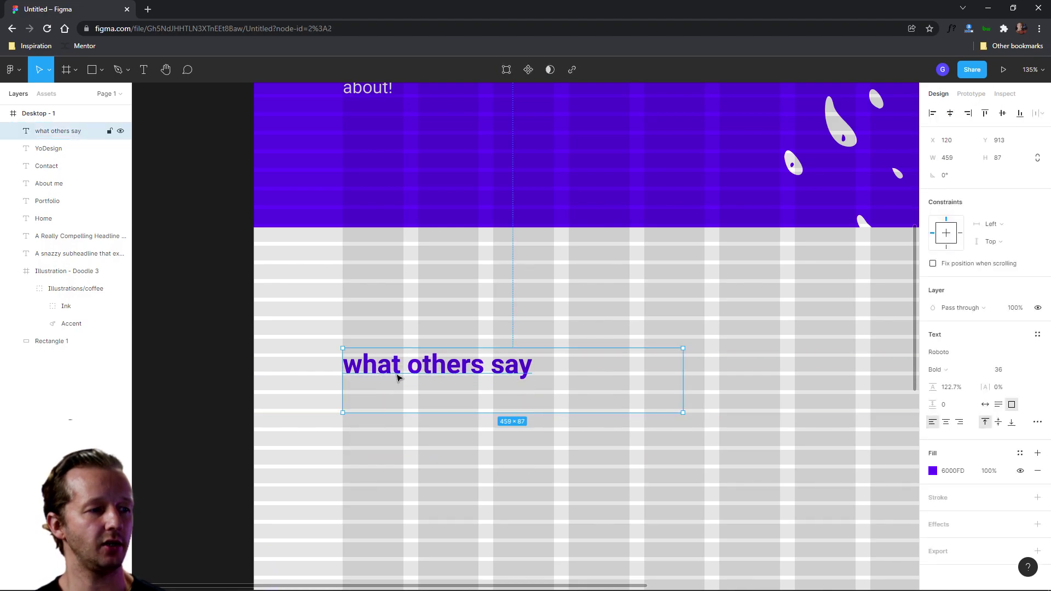
click(655, 491)
scroll(648, 334, down, 5)
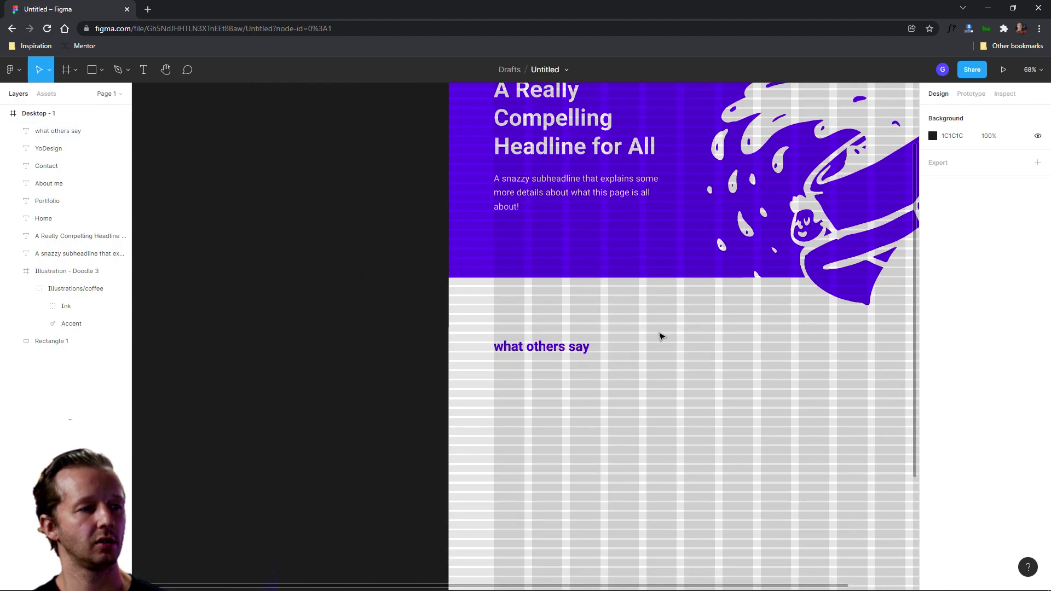
drag(662, 336, 485, 374)
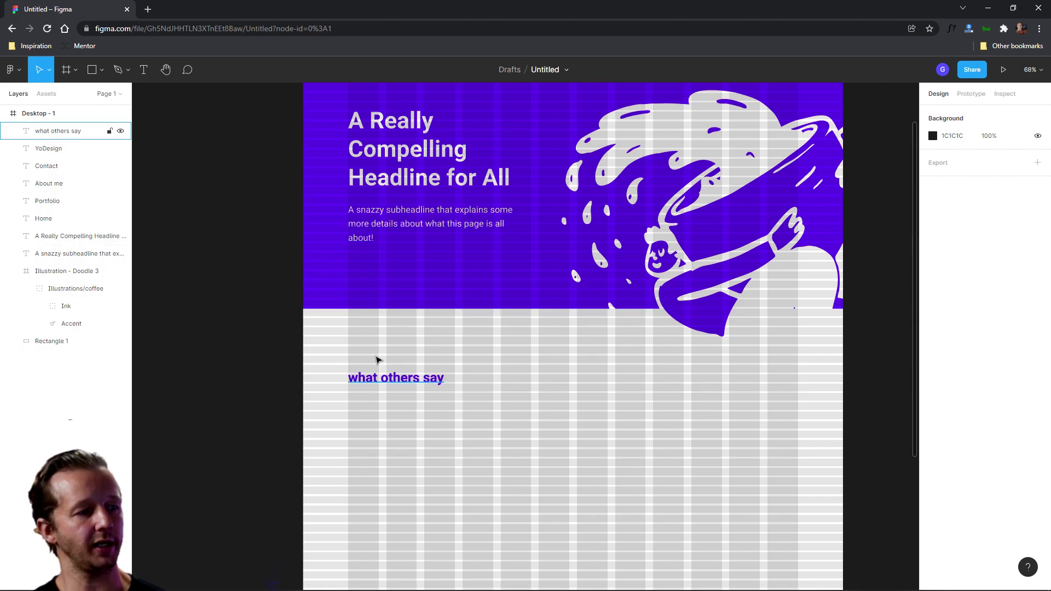
drag(611, 516, 567, 352)
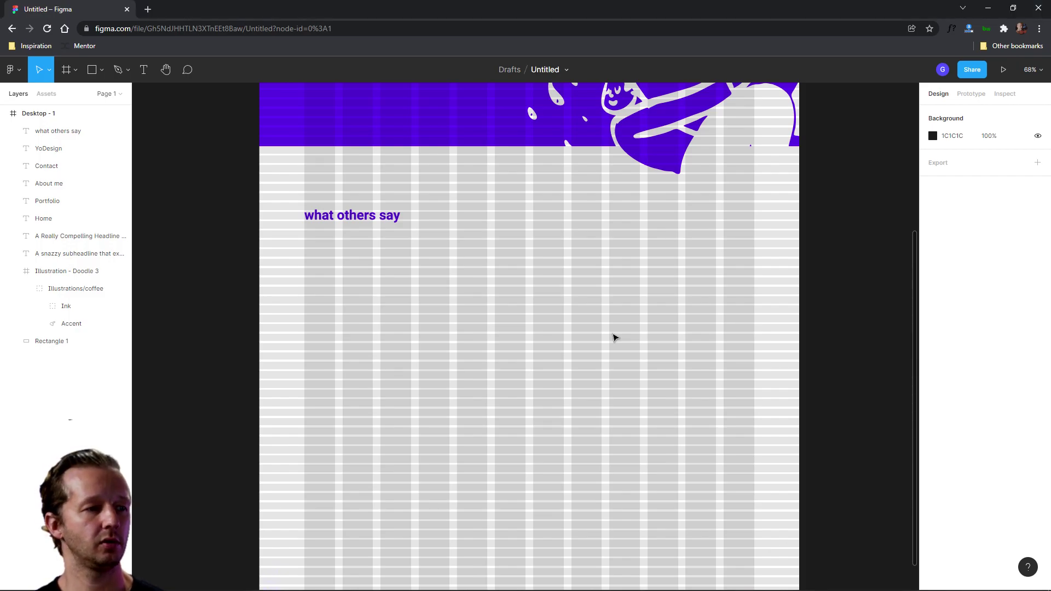
Paste the testimonial card and place it at X 120 under the heading
key(ctrl+v)
drag(460, 299, 389, 311)
click(519, 296)
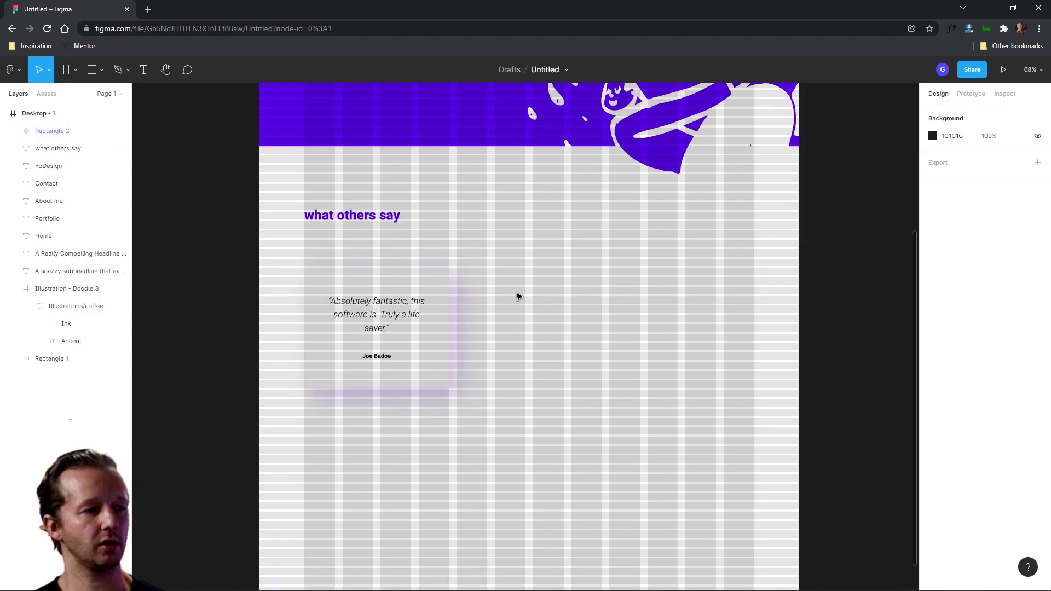
click(391, 327)
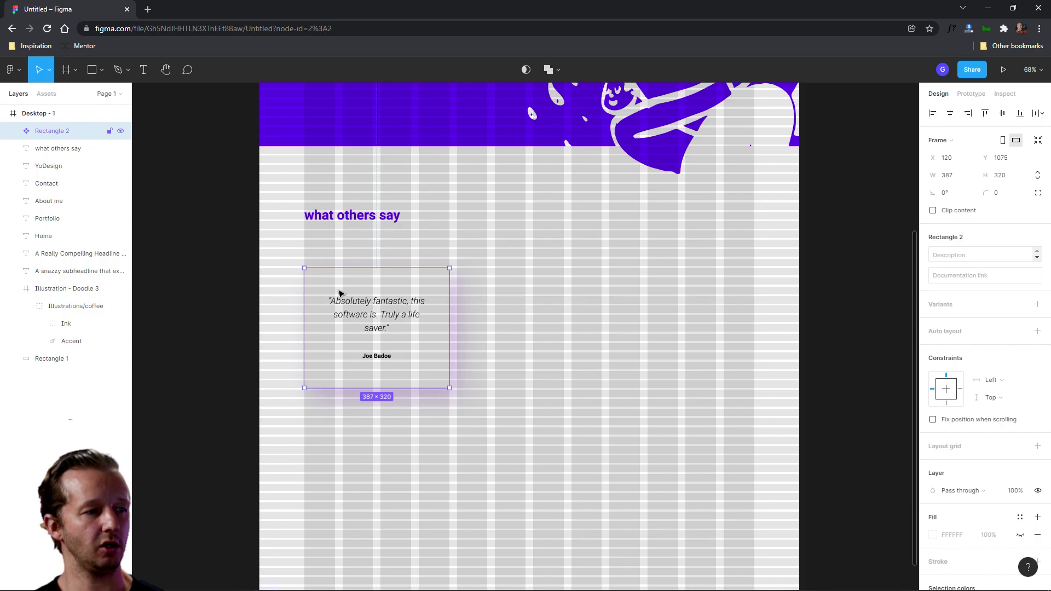
scroll(340, 293, up, 5)
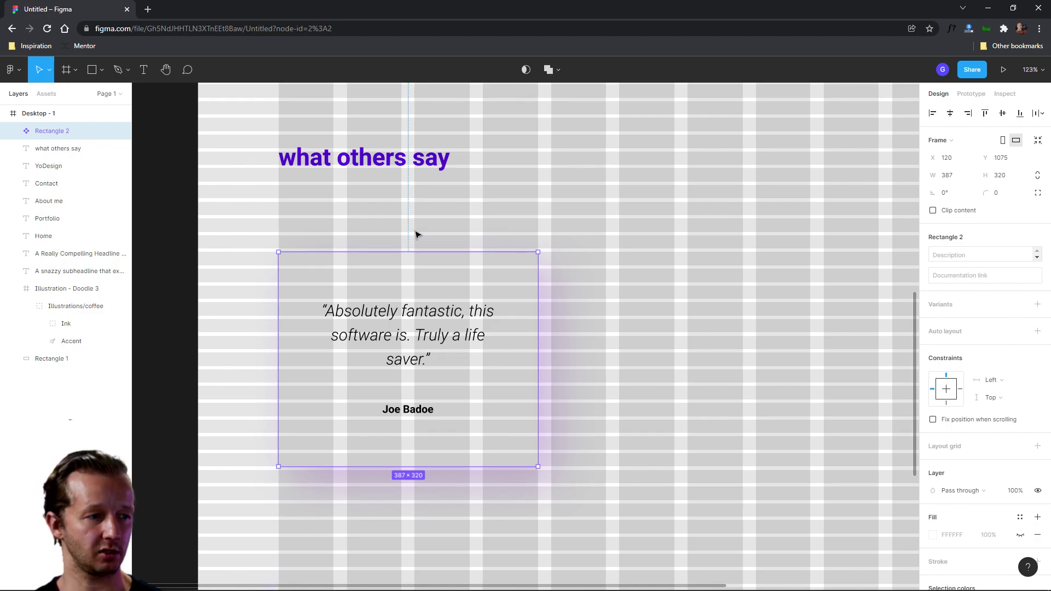
Duplicate the card twice, spacing the copies at X 527 and X 934
key(ctrl+d)
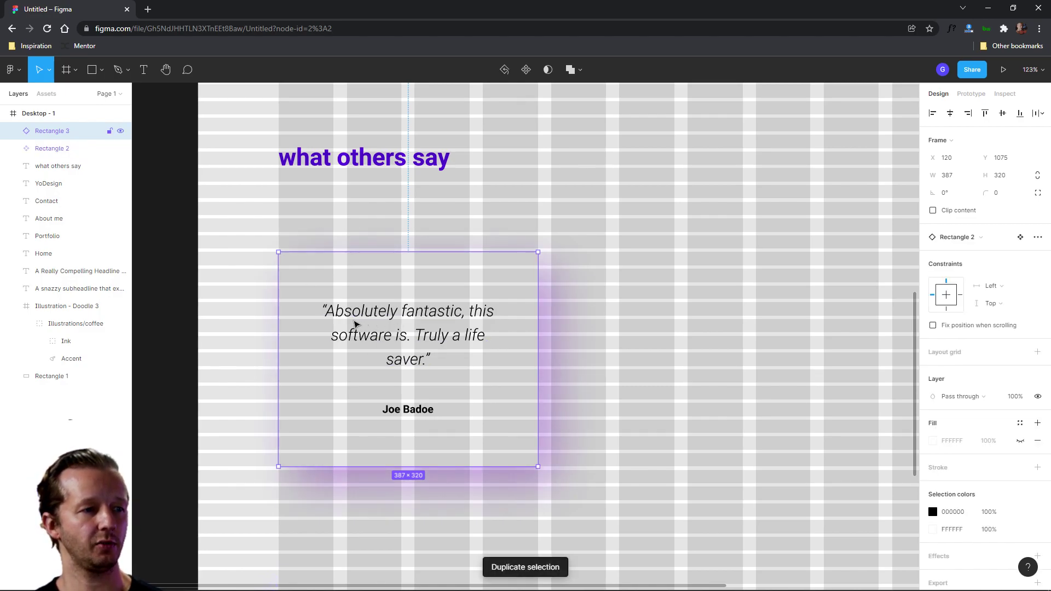
drag(360, 325, 628, 322)
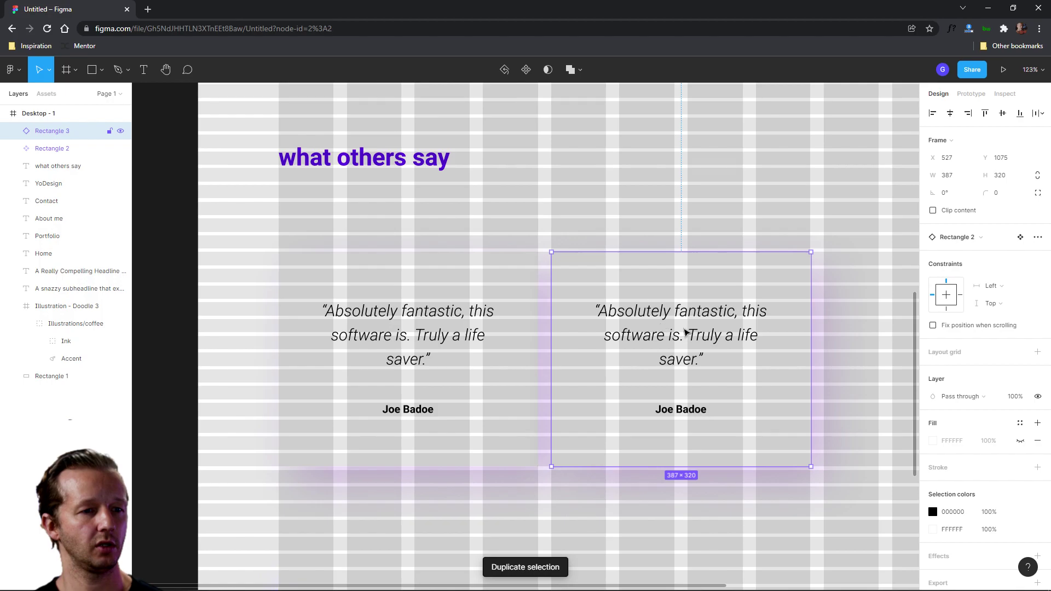
key(ctrl+d)
scroll(683, 336, right, 5)
scroll(633, 405, down, 5)
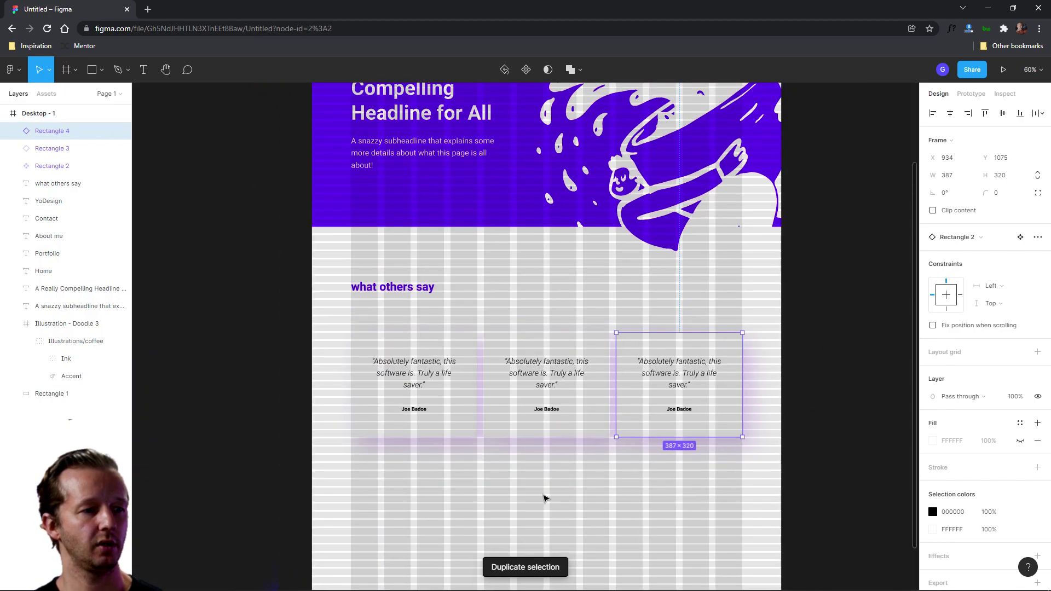
click(520, 498)
scroll(413, 242, down, 2)
scroll(476, 219, up, 3)
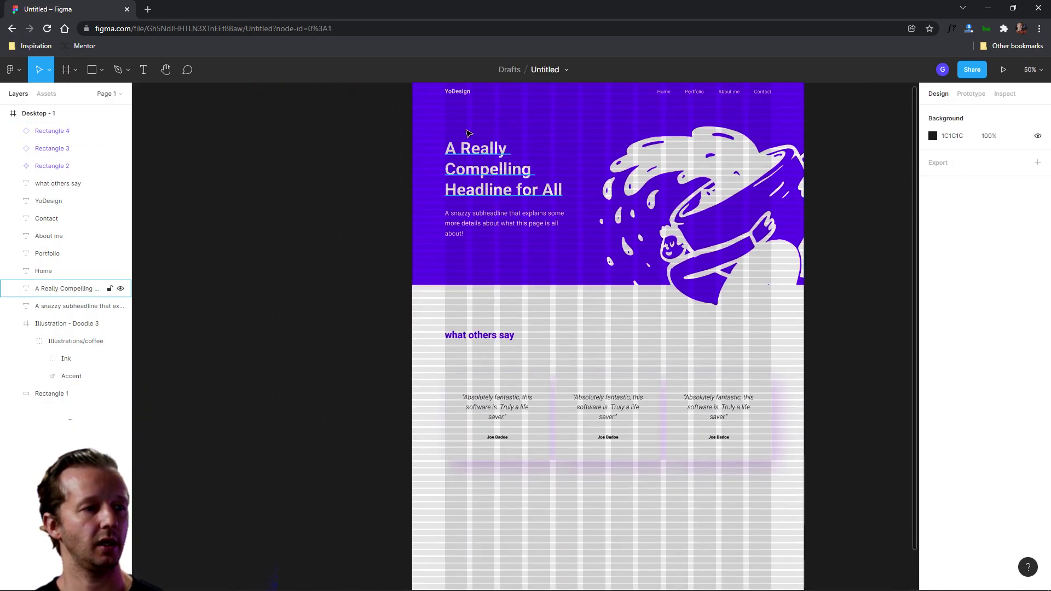
scroll(468, 133, down, 1)
scroll(584, 326, right, 2)
Hide Desktop - 1's row and column layout grids to preview the page
click(392, 100)
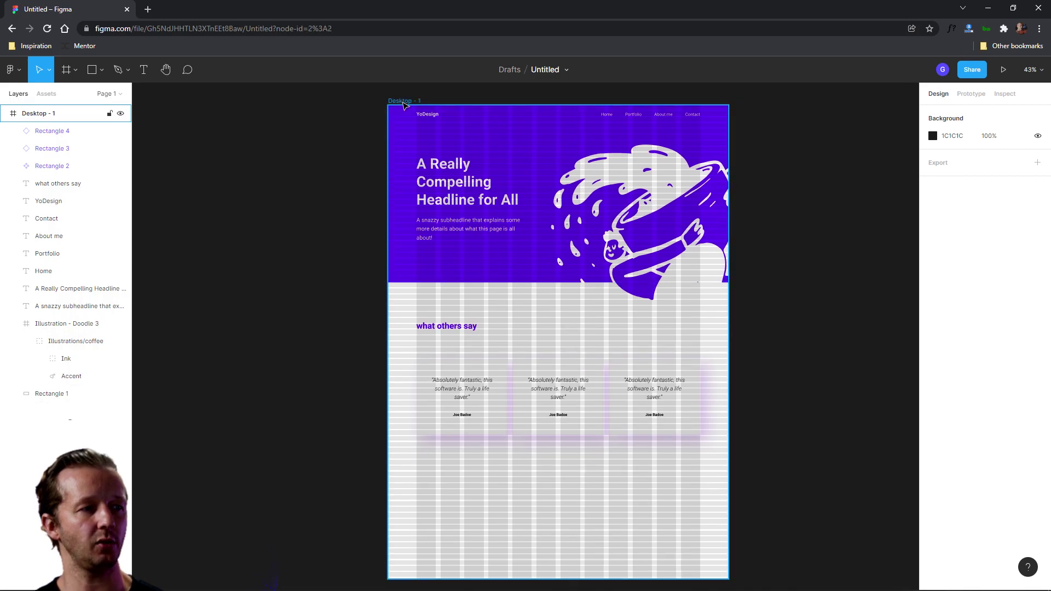
click(1020, 282)
click(1021, 299)
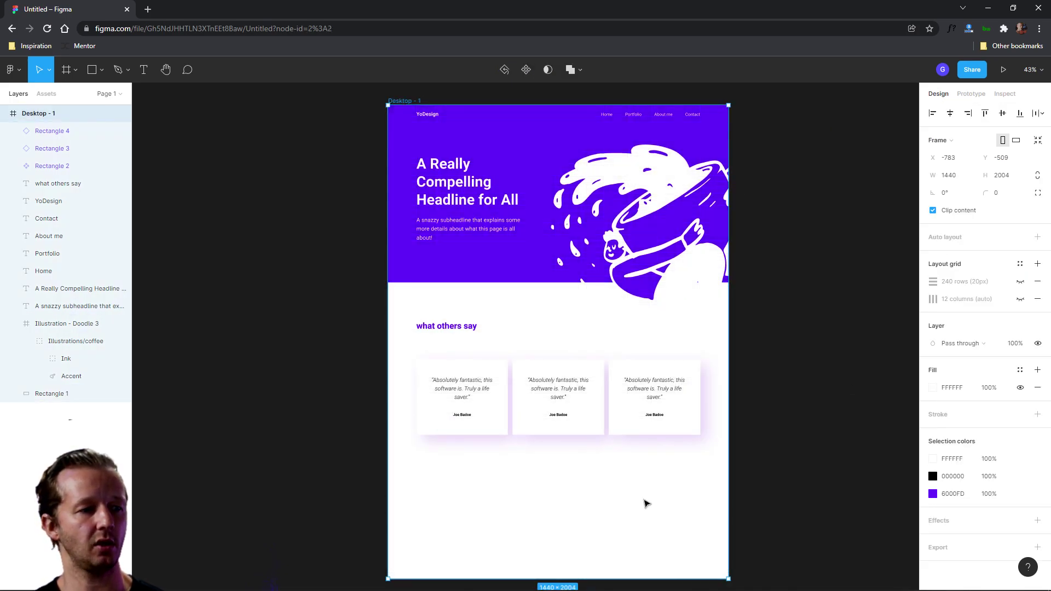
key(Escape)
scroll(495, 479, up, 6)
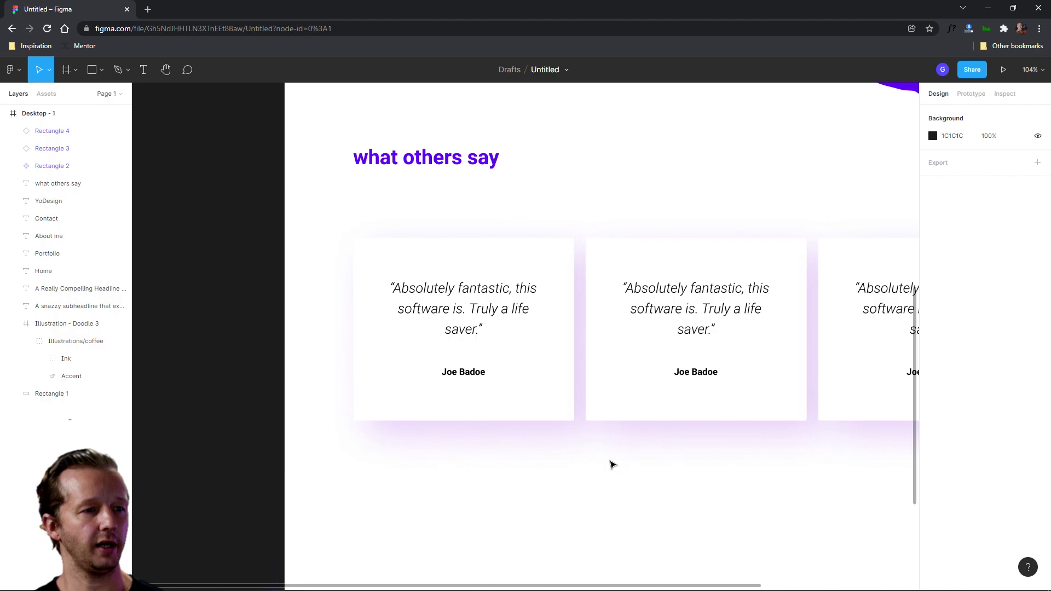
scroll(611, 465, down, 3)
Trim the 'what others say' heading's text box to 39 px tall
click(346, 254)
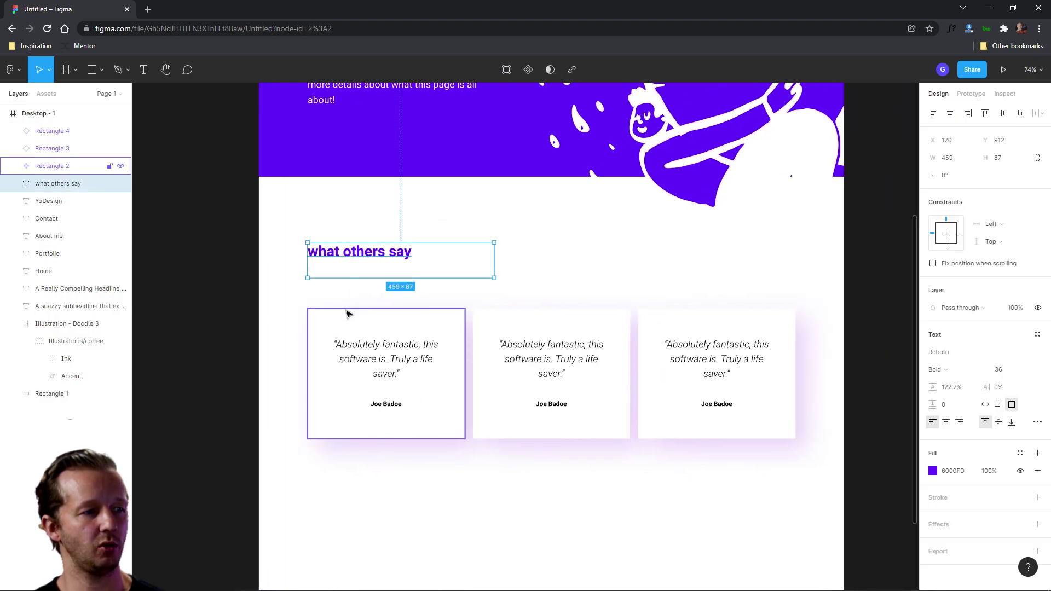
click(349, 314)
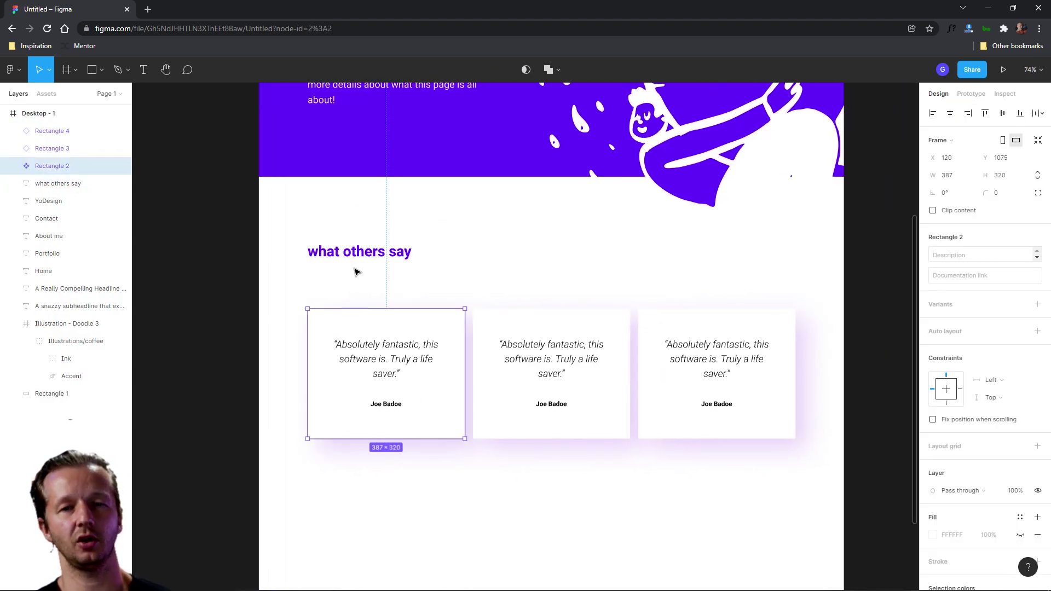
key(Escape)
scroll(429, 213, up, 2)
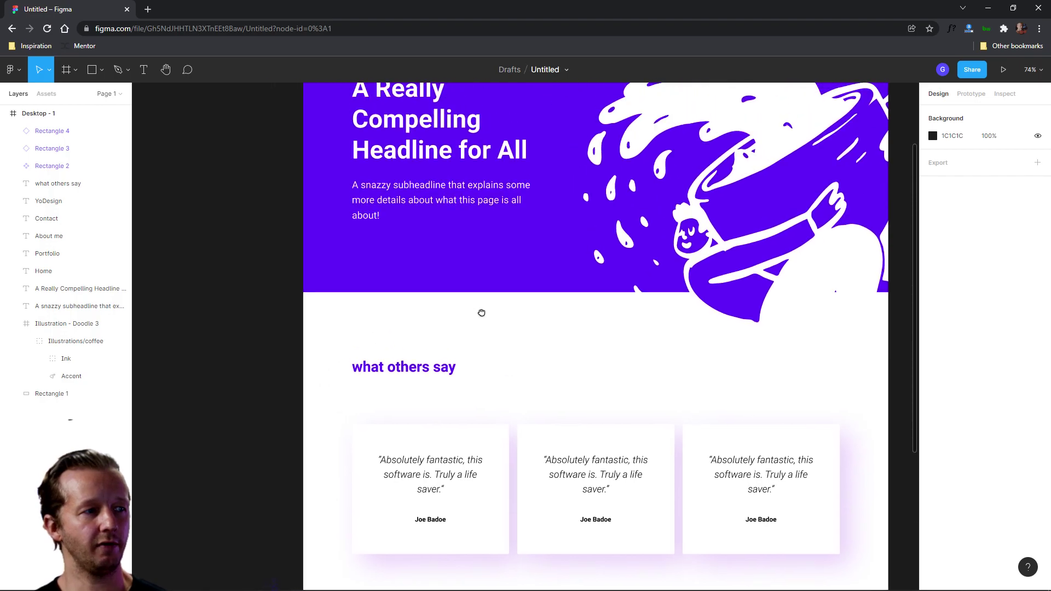
click(366, 186)
shift+click(389, 155)
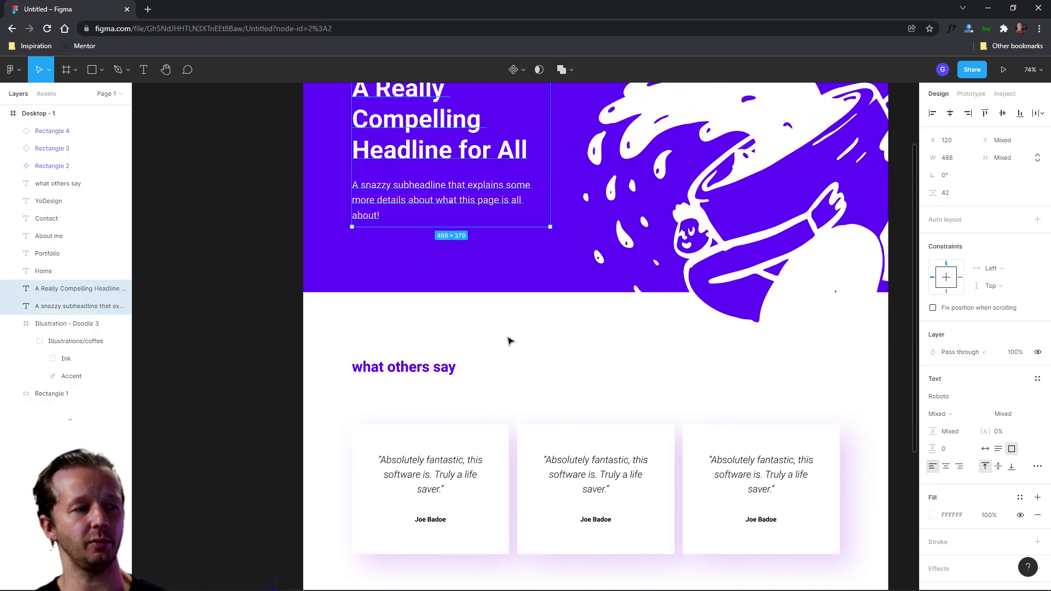
click(420, 377)
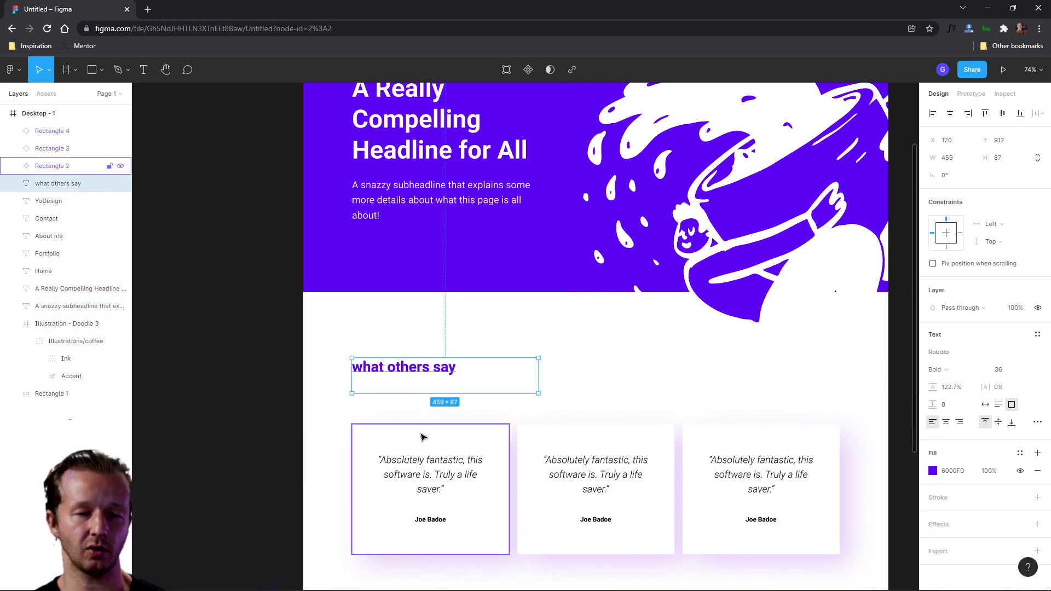
drag(466, 394, 458, 379)
Show the row and column layout grids on Desktop - 1 again
click(554, 328)
scroll(554, 328, down, 3)
click(424, 123)
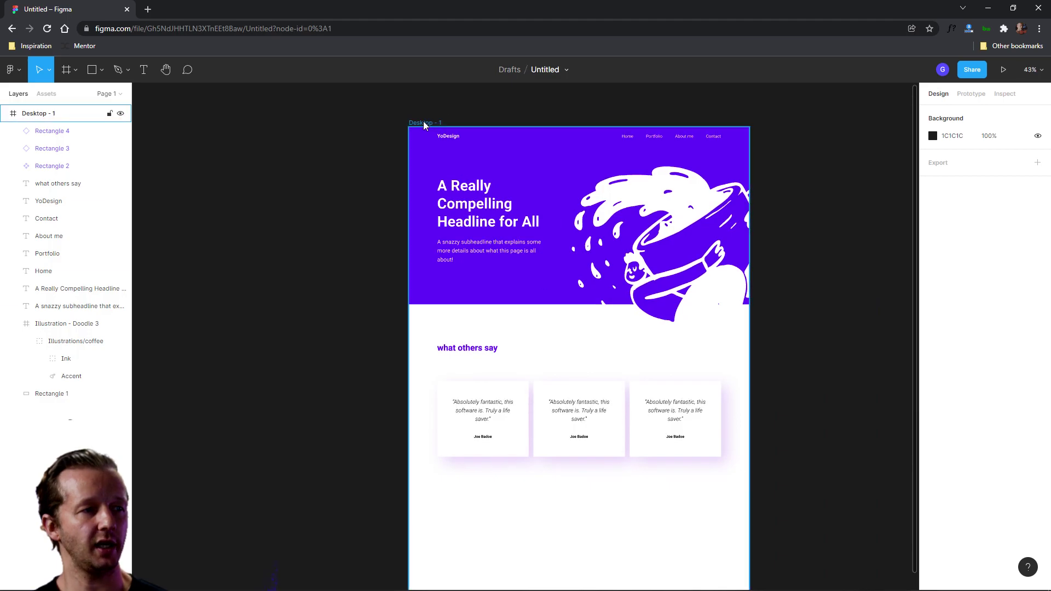
click(1020, 282)
click(1021, 299)
scroll(493, 375, up, 3)
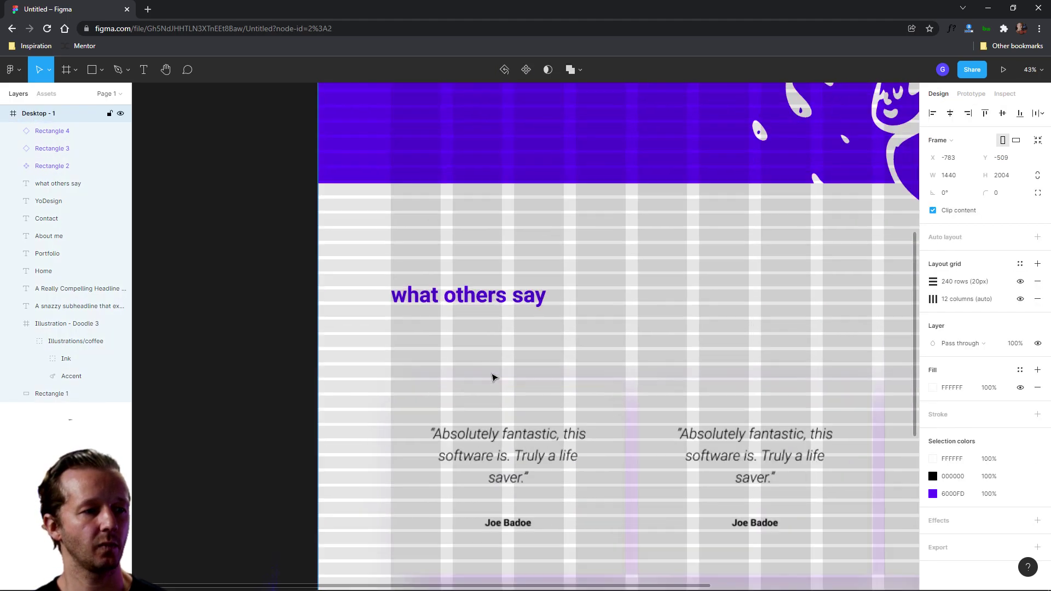
scroll(652, 413, up, 2)
Move all three testimonial cards up together to snap onto the row grid
drag(660, 420, 591, 378)
click(470, 371)
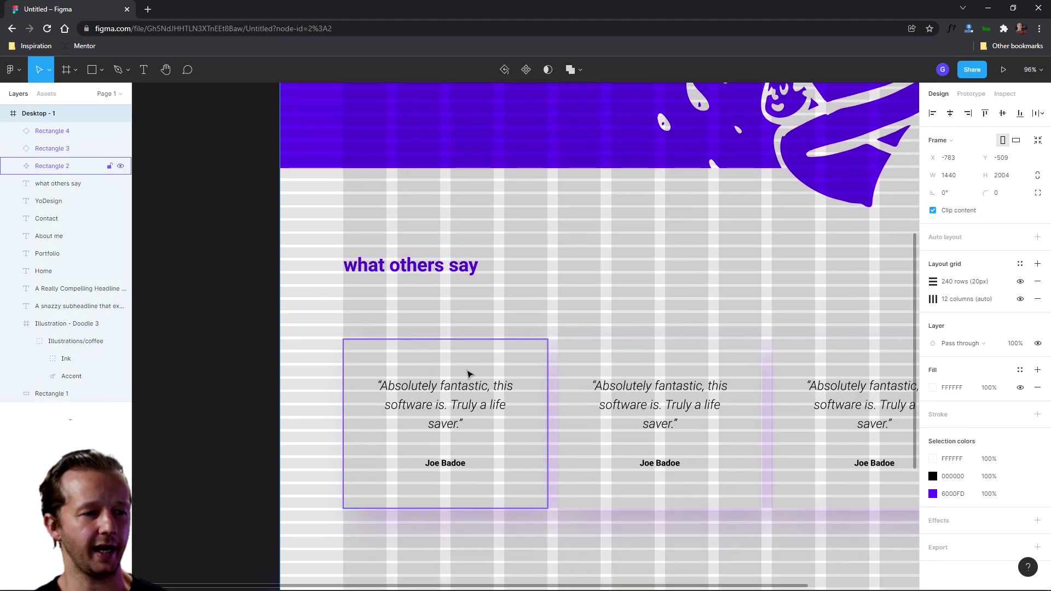
shift+click(684, 371)
shift+click(839, 383)
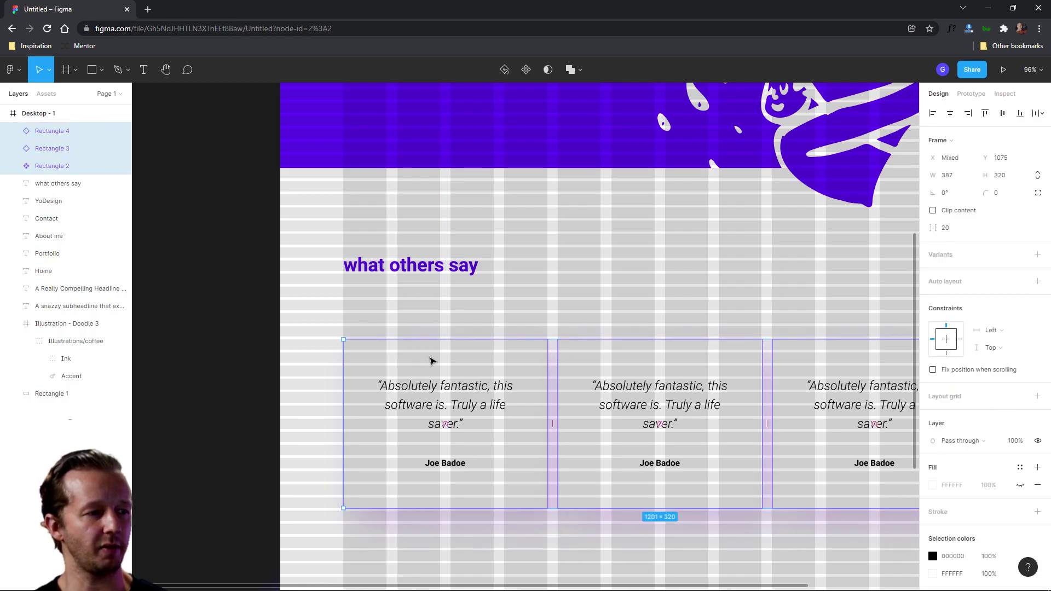
drag(431, 361, 418, 336)
click(307, 315)
scroll(345, 293, up, 5)
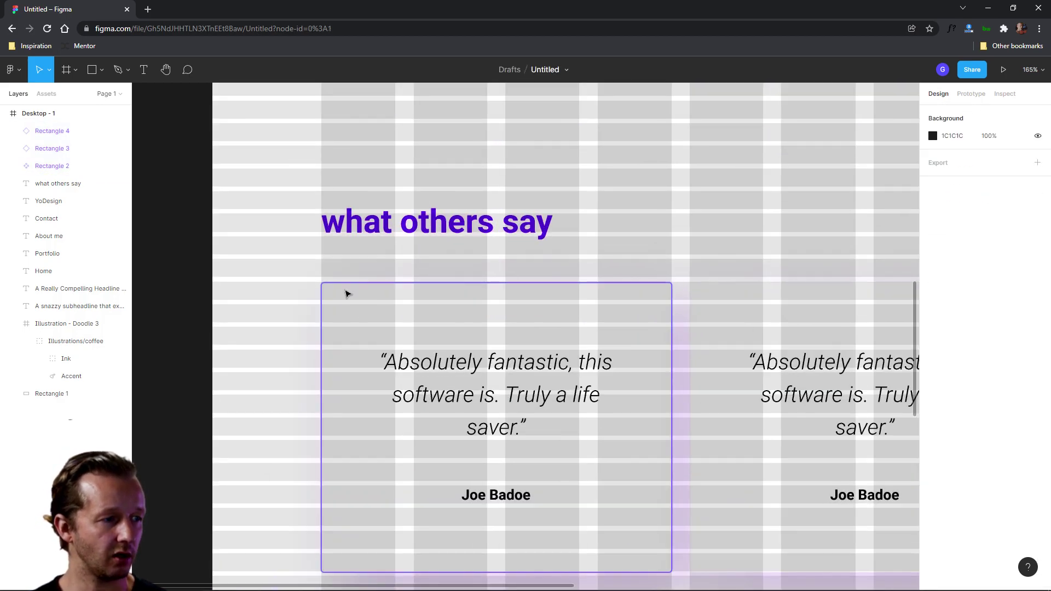
scroll(345, 294, up, 2)
Check the first testimonial card's new position, then select the Desktop - 1 frame
click(387, 300)
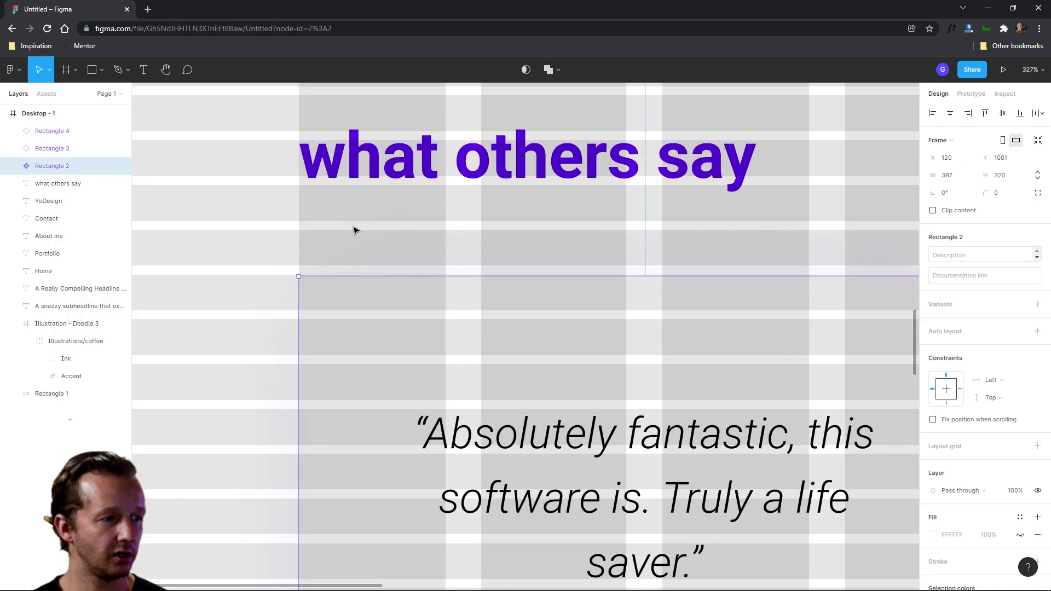
scroll(373, 244, down, 3)
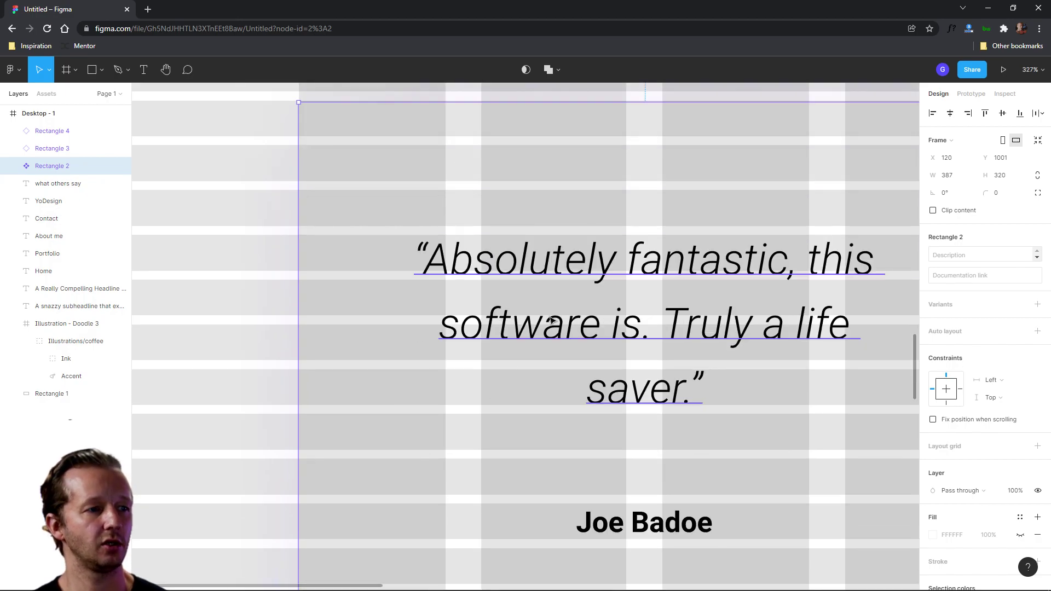
scroll(552, 320, down, 10)
scroll(589, 340, up, 2)
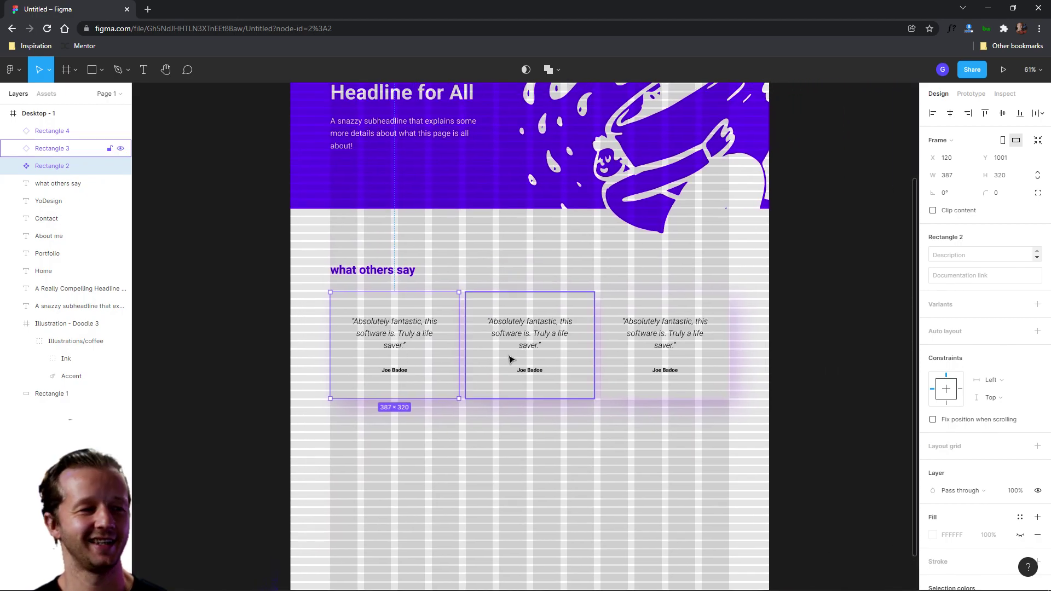
scroll(573, 383, down, 1)
click(573, 430)
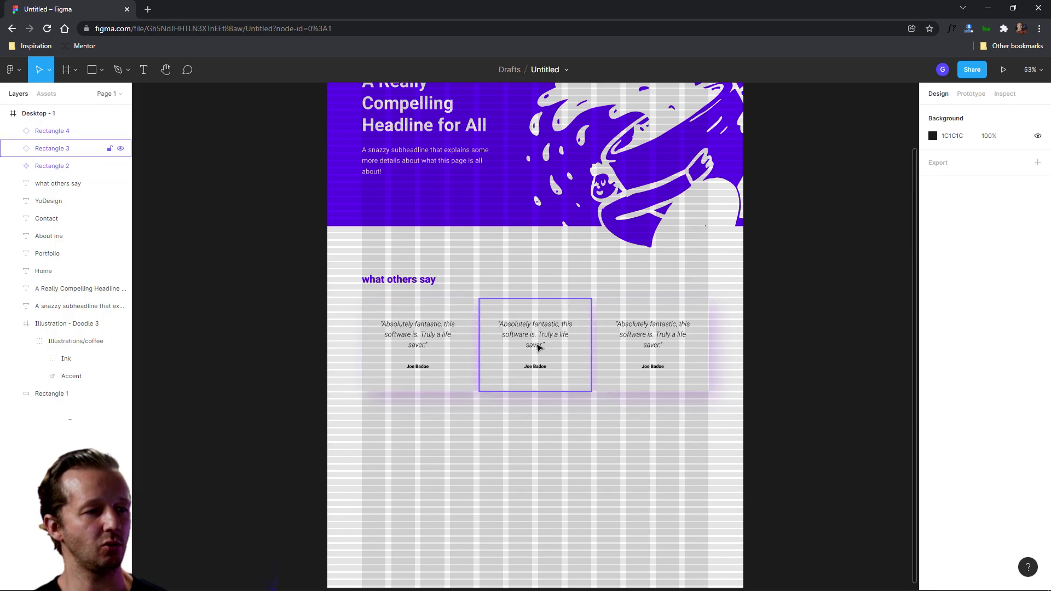
scroll(548, 353, down, 1)
scroll(619, 405, down, 2)
scroll(569, 395, up, 1)
scroll(570, 394, right, 1)
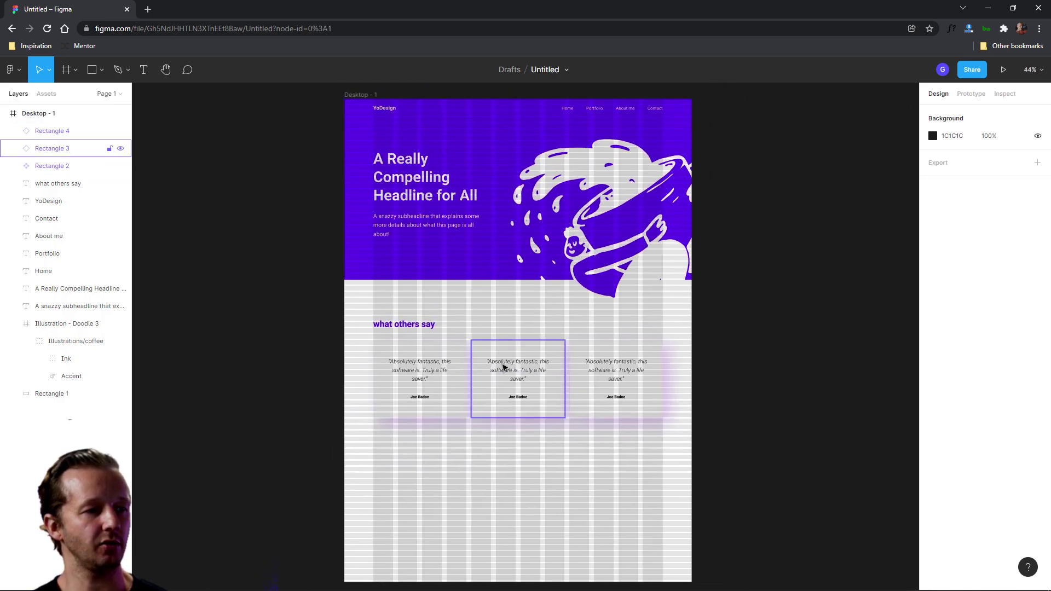
click(548, 449)
click(1020, 299)
click(1020, 282)
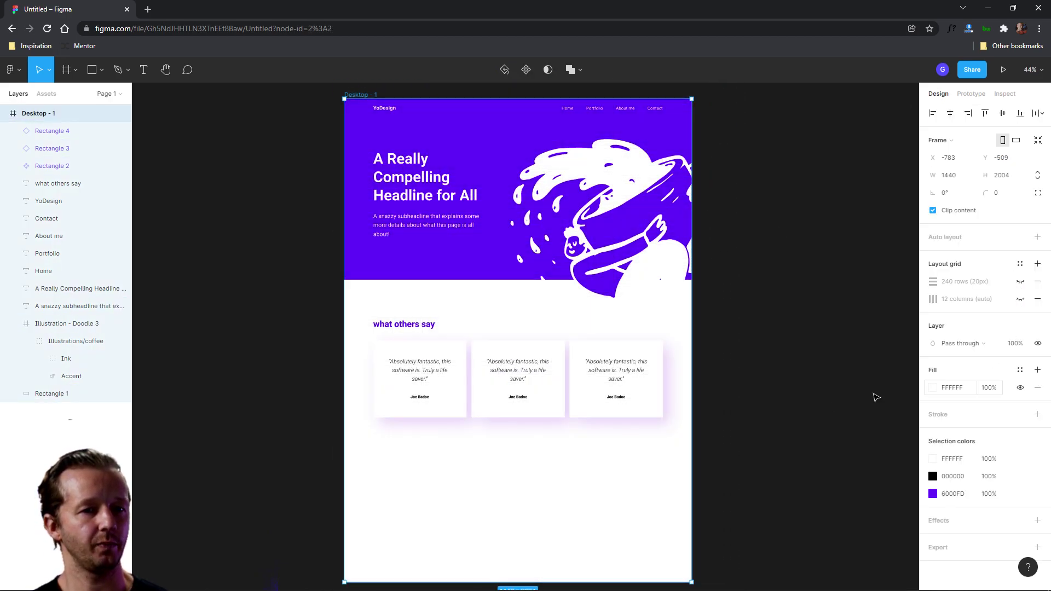
key(Escape)
scroll(399, 370, up, 6)
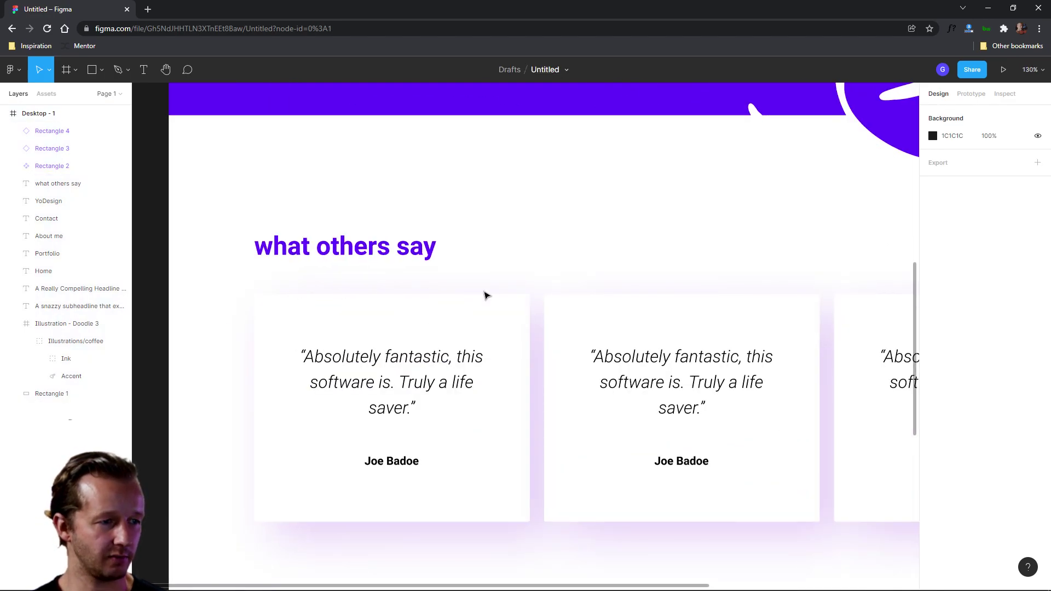
scroll(596, 258, down, 4)
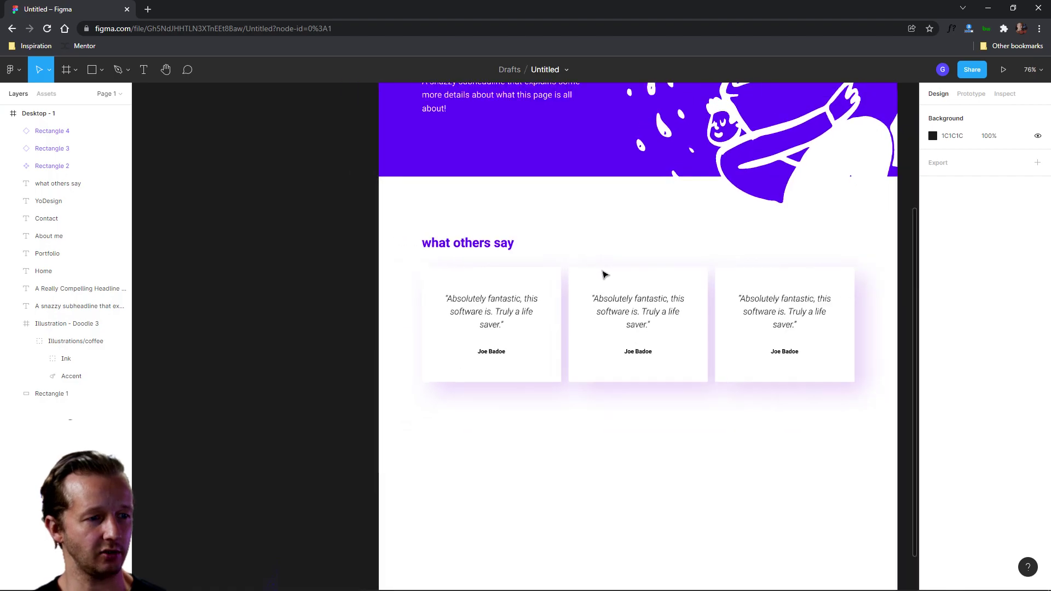
scroll(605, 274, down, 2)
scroll(659, 427, down, 1)
drag(660, 428, 613, 452)
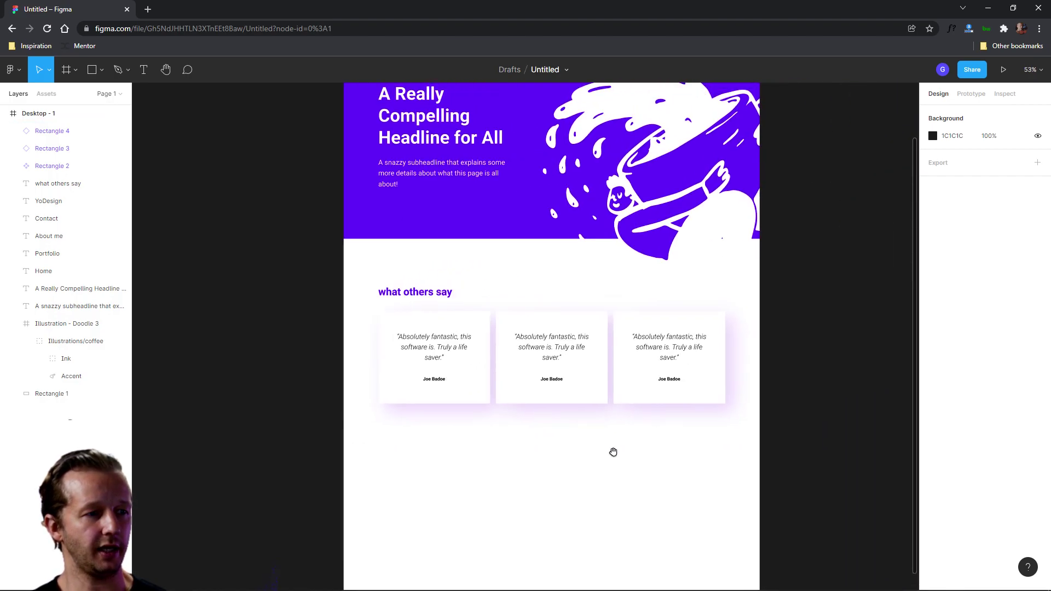
scroll(613, 453, down, 1)
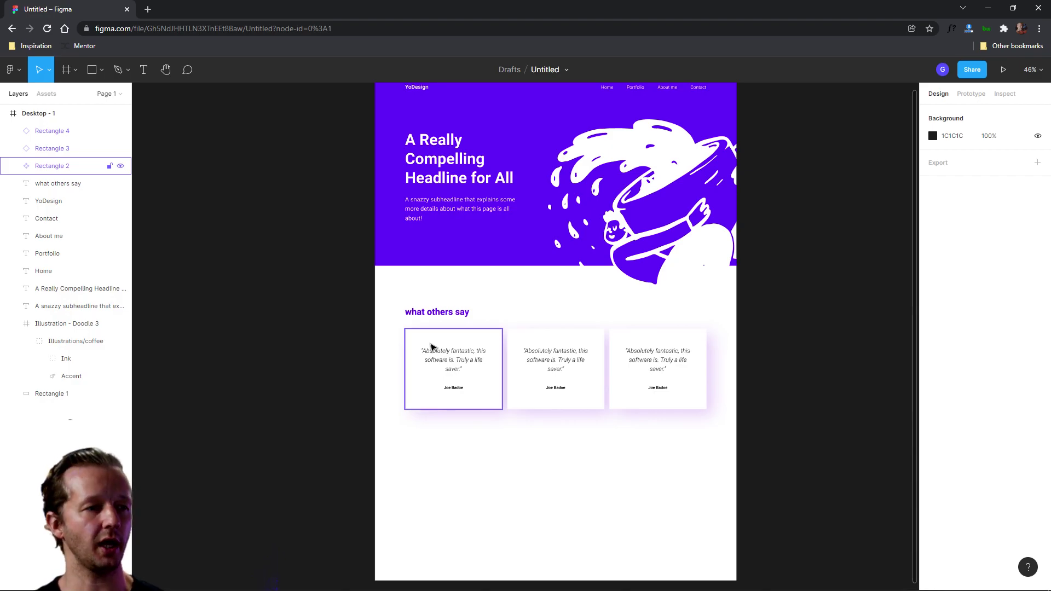
scroll(688, 435, down, 2)
scroll(611, 432, up, 2)
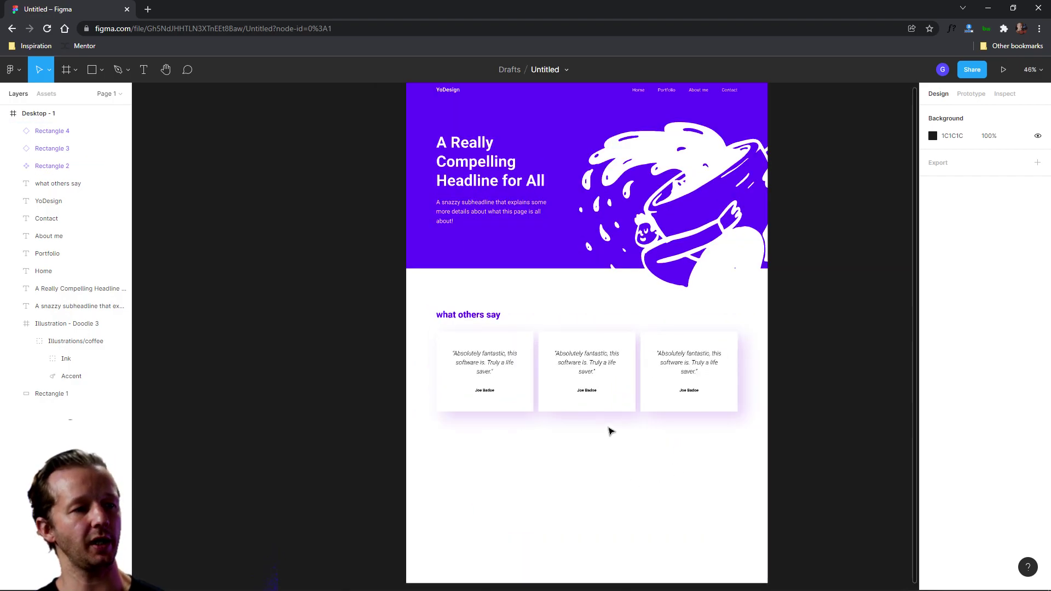
scroll(650, 430, down, 2)
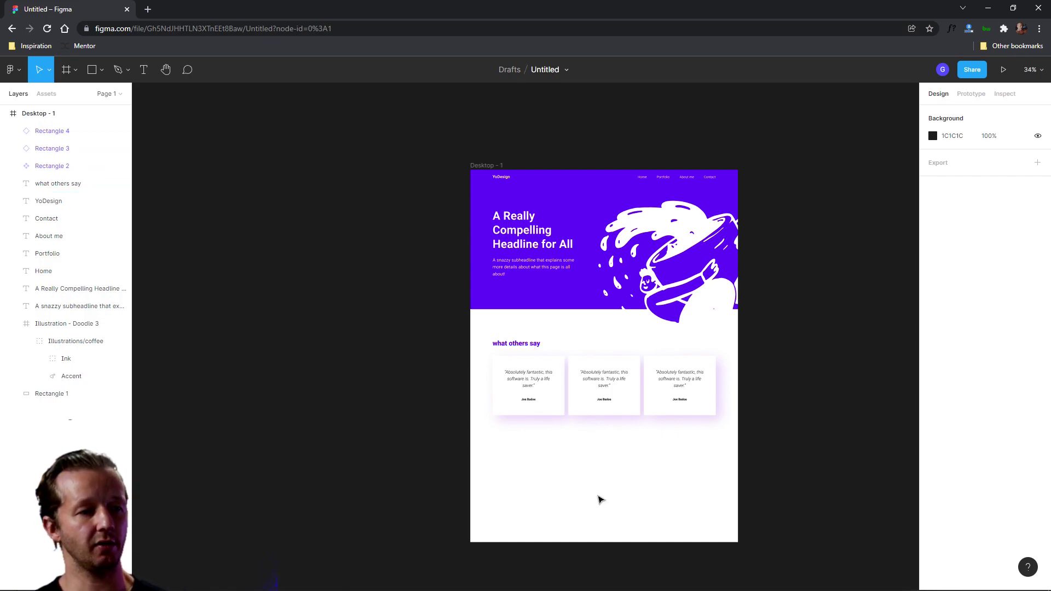
Turn the row and column layout grids of Desktop - 1 back on
scroll(603, 486, up, 3)
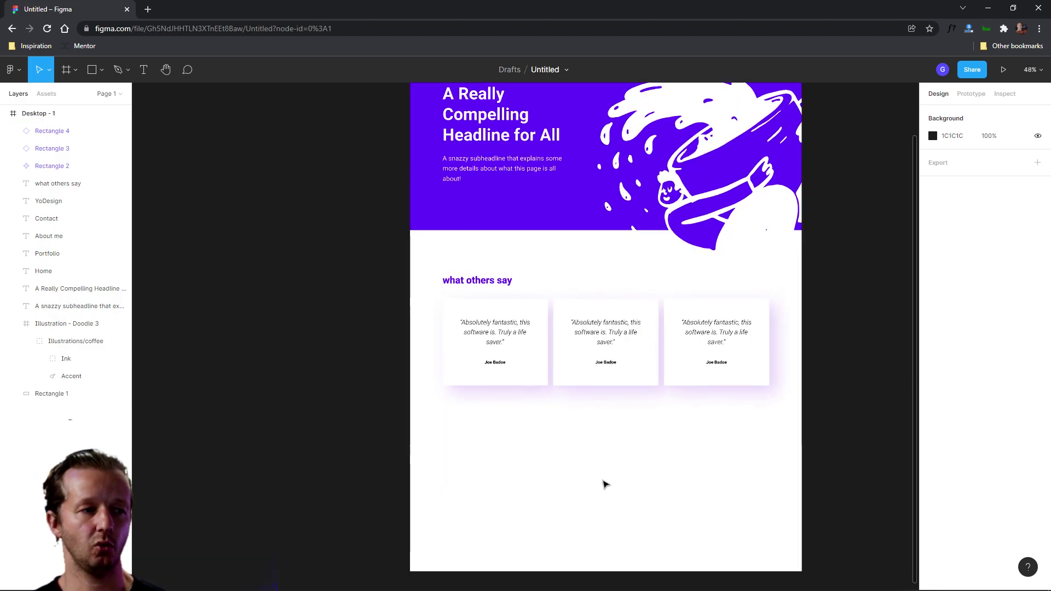
scroll(631, 453, down, 1)
scroll(631, 453, right, 2)
click(369, 99)
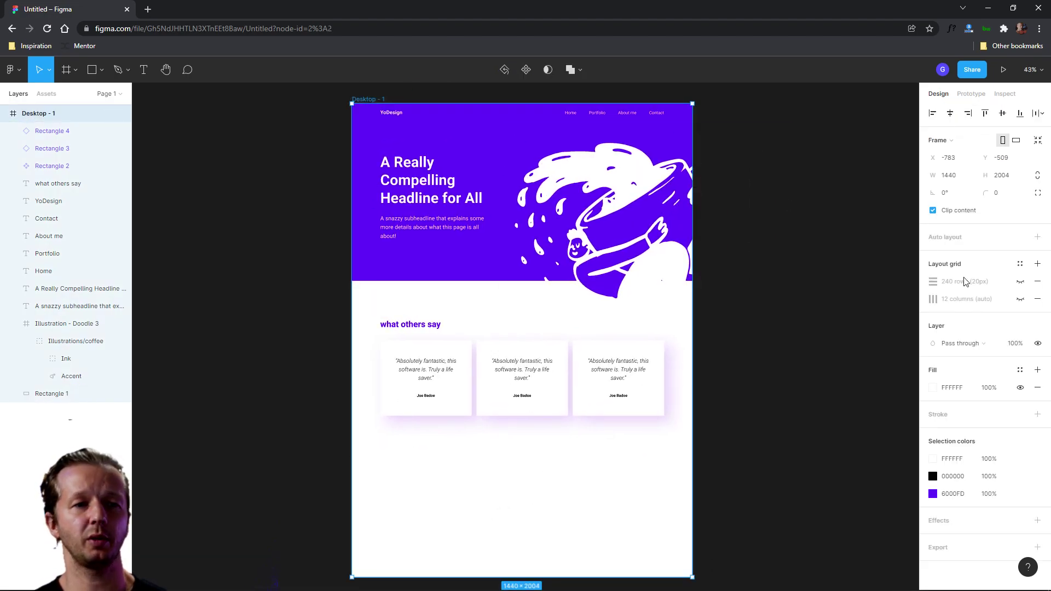
click(1020, 281)
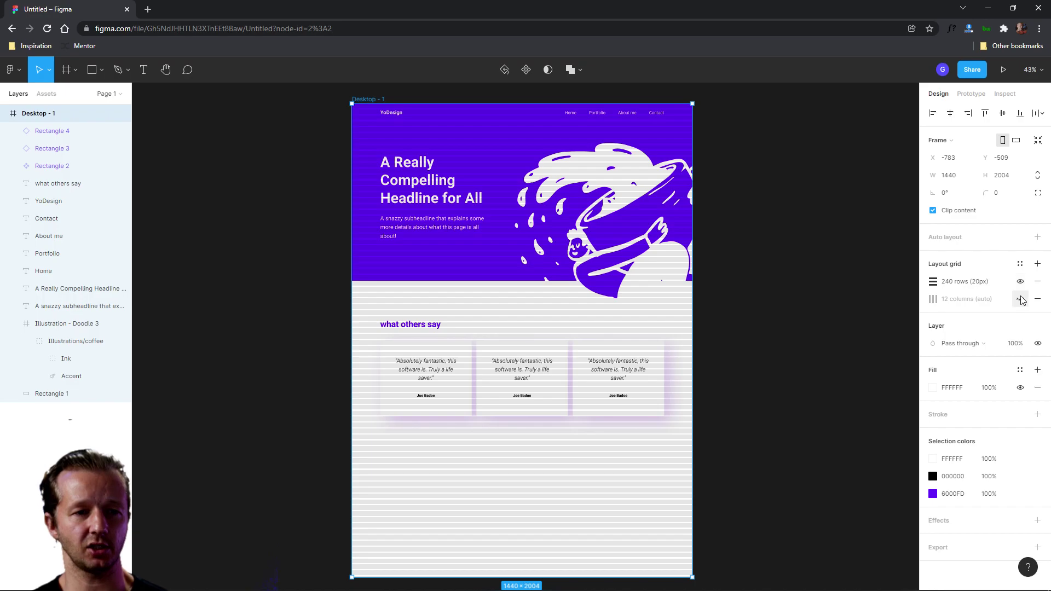
click(1020, 299)
Check where the first testimonial card's bottom edge sits
scroll(820, 362, down, 3)
scroll(820, 361, down, 1)
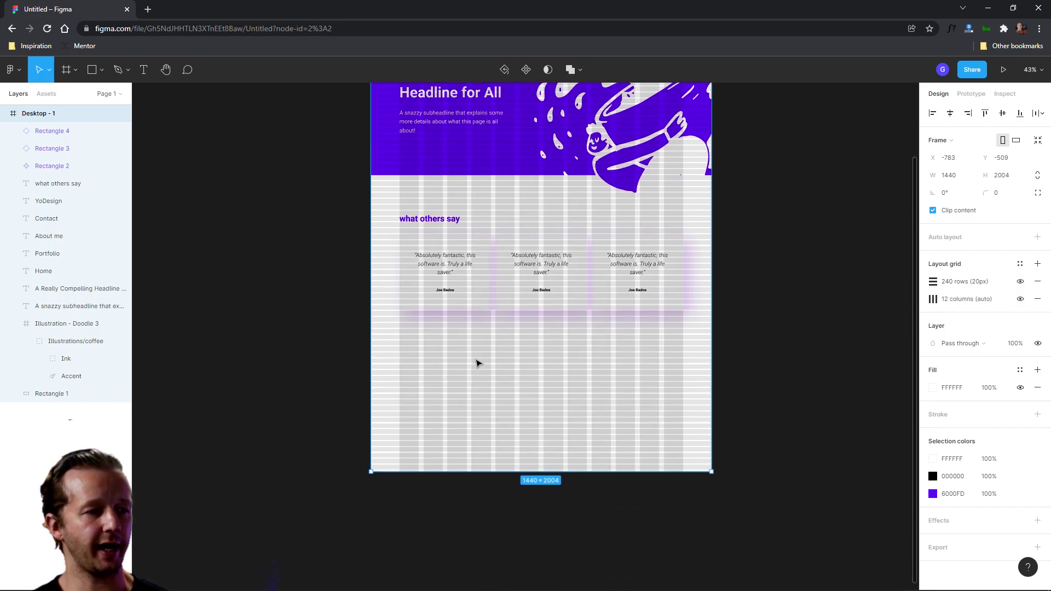
scroll(438, 378, up, 5)
click(370, 202)
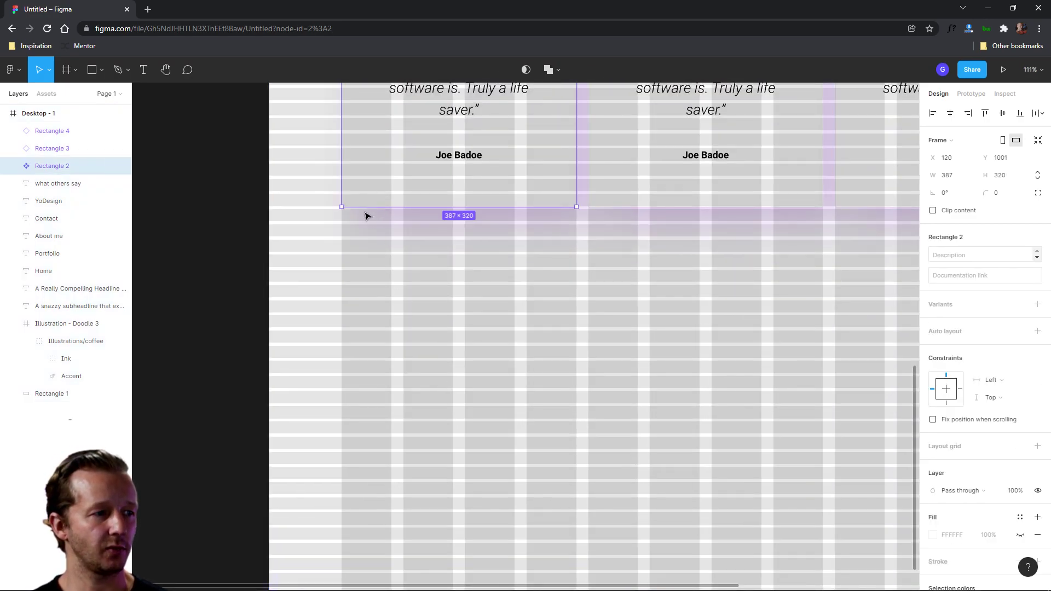
click(372, 219)
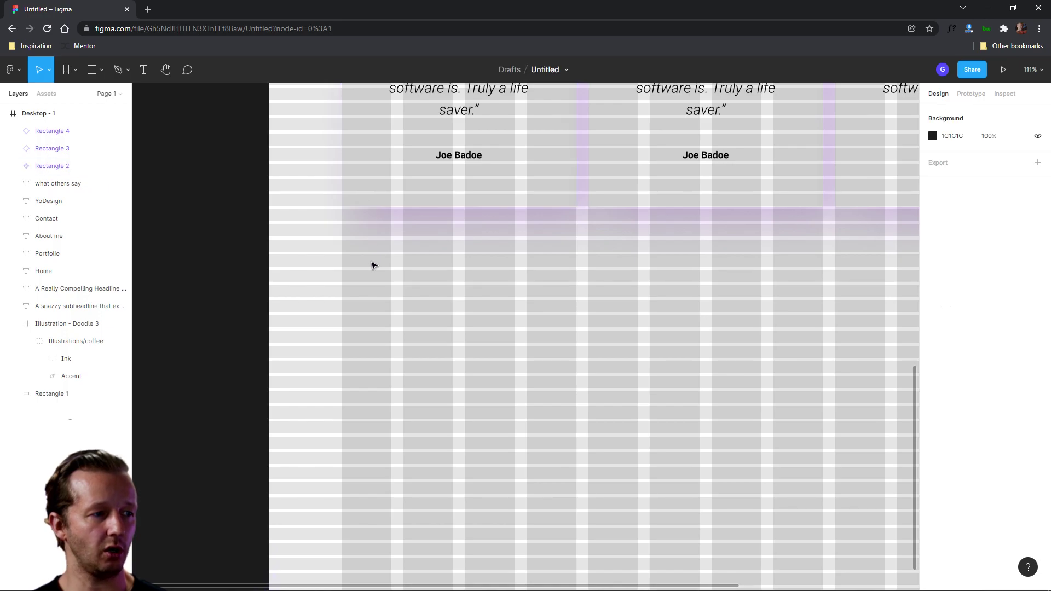
scroll(627, 399, down, 5)
scroll(627, 399, right, 2)
Duplicate the purple hero rectangle into Desktop - 1 and snap it to Y 1500 below the testimonials
click(418, 167)
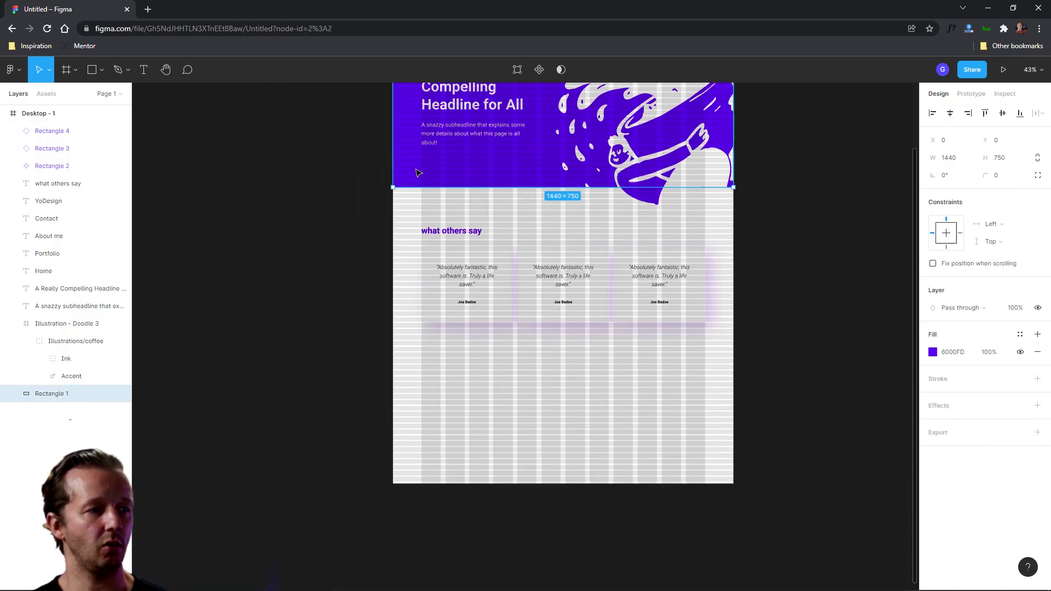
drag(418, 167, 535, 406)
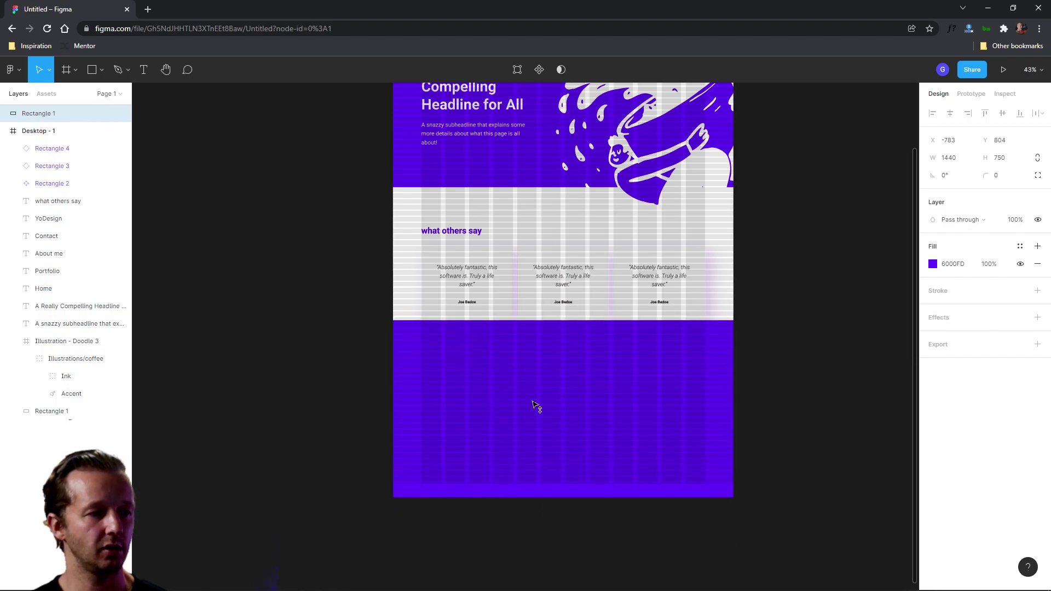
drag(34, 114, 50, 149)
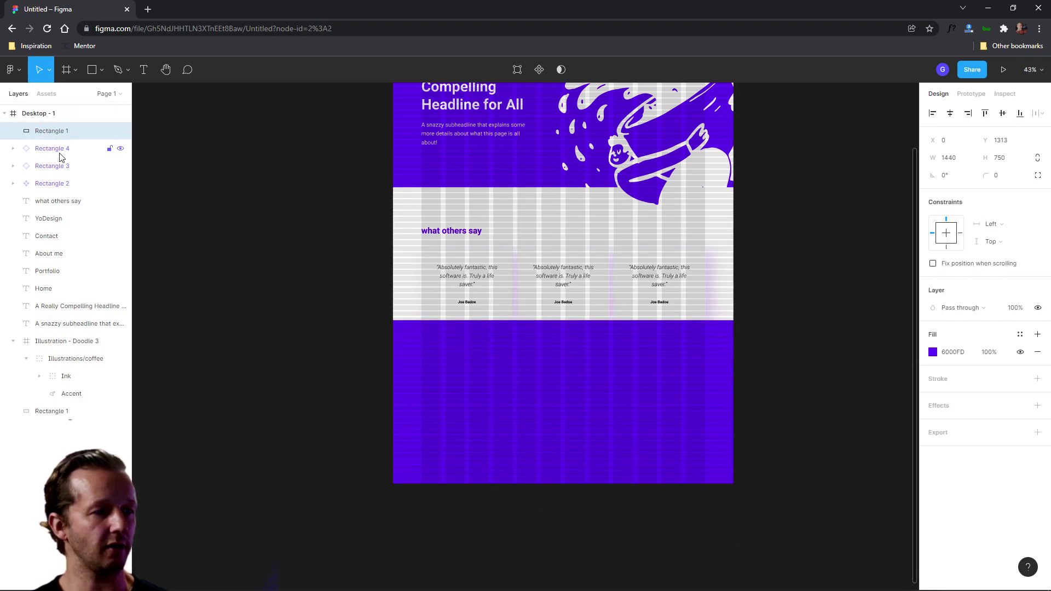
drag(518, 405, 509, 408)
scroll(604, 411, up, 5)
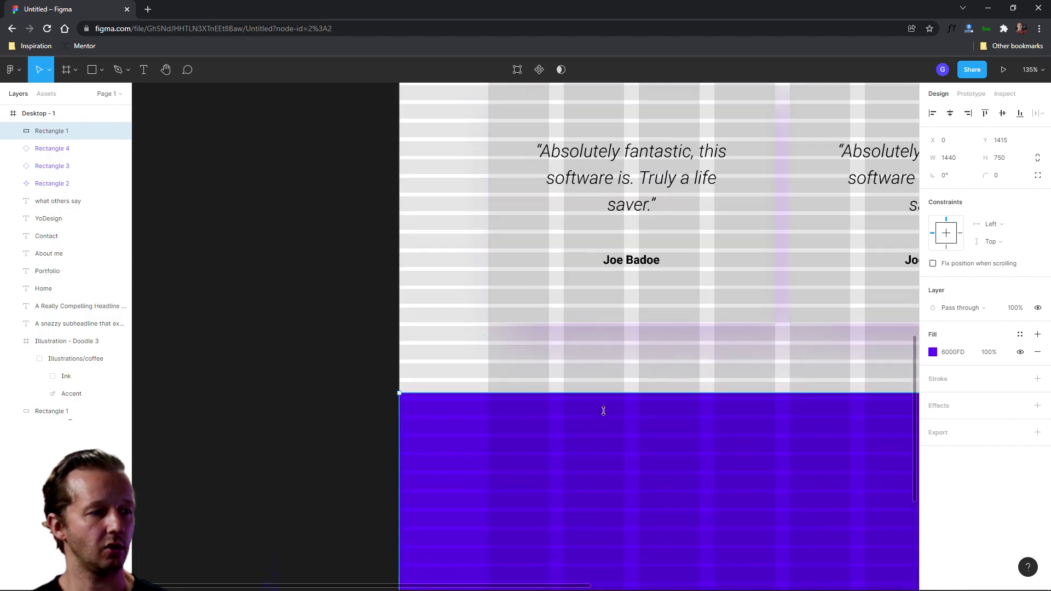
drag(603, 411, 667, 527)
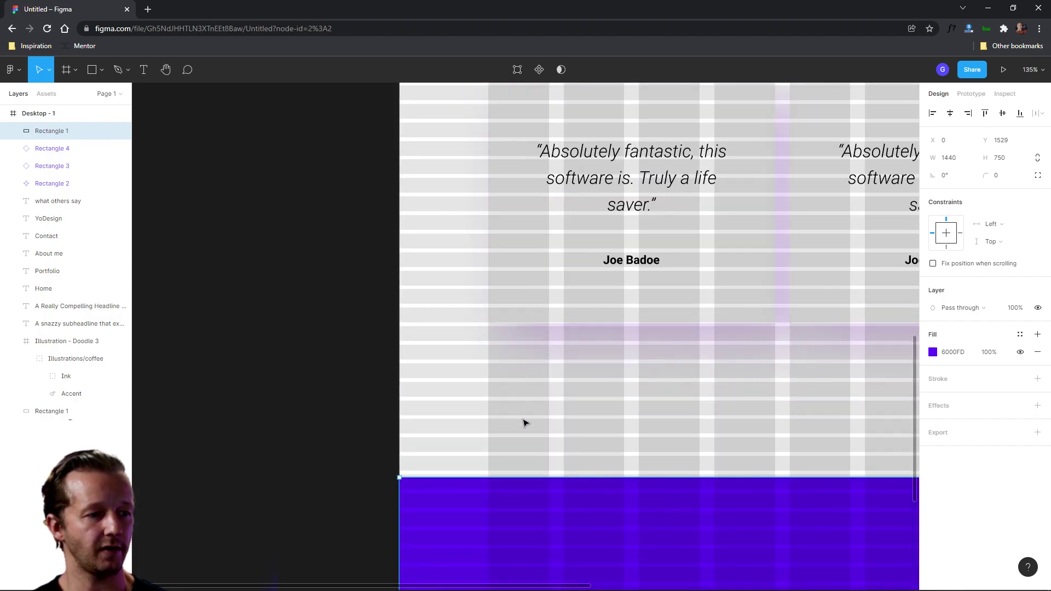
drag(521, 515, 519, 492)
scroll(704, 380, down, 6)
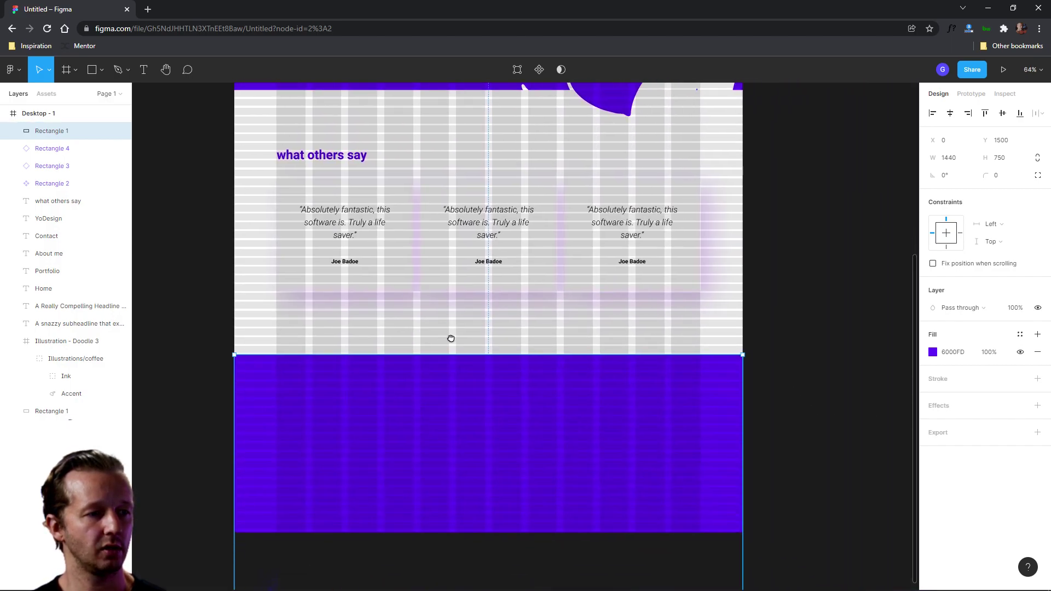
scroll(470, 348, down, 3)
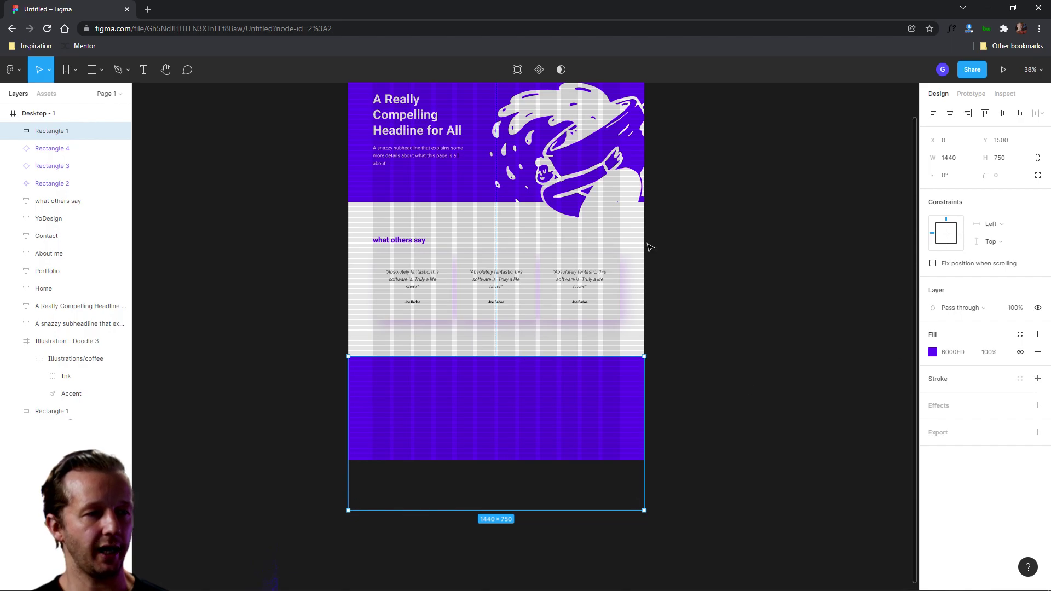
scroll(411, 206, up, 3)
scroll(411, 206, left, 2)
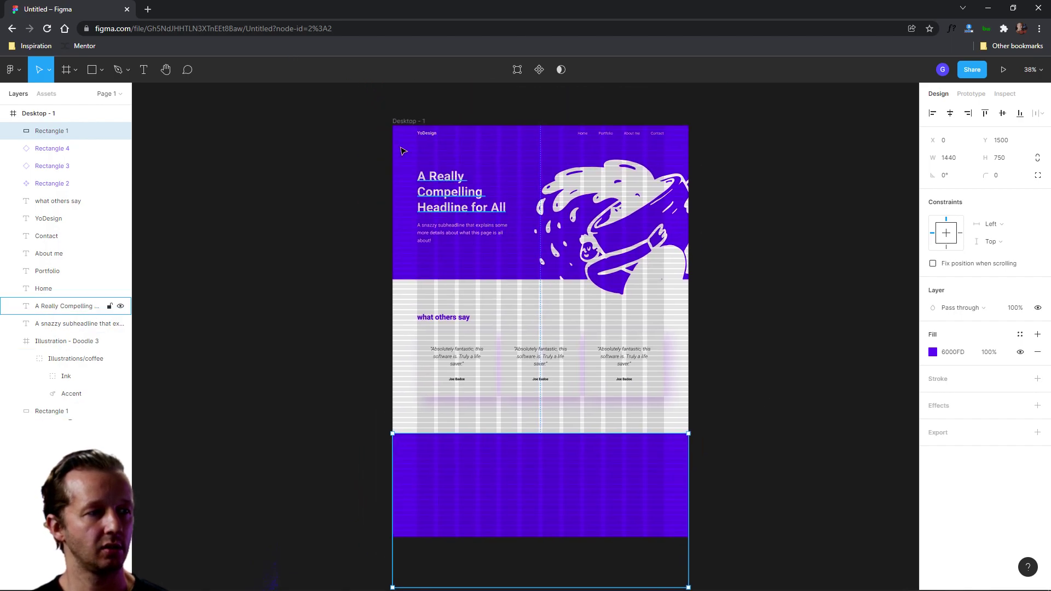
Hide the layout grids on the Desktop - 1 frame
click(405, 121)
click(1021, 299)
click(1021, 282)
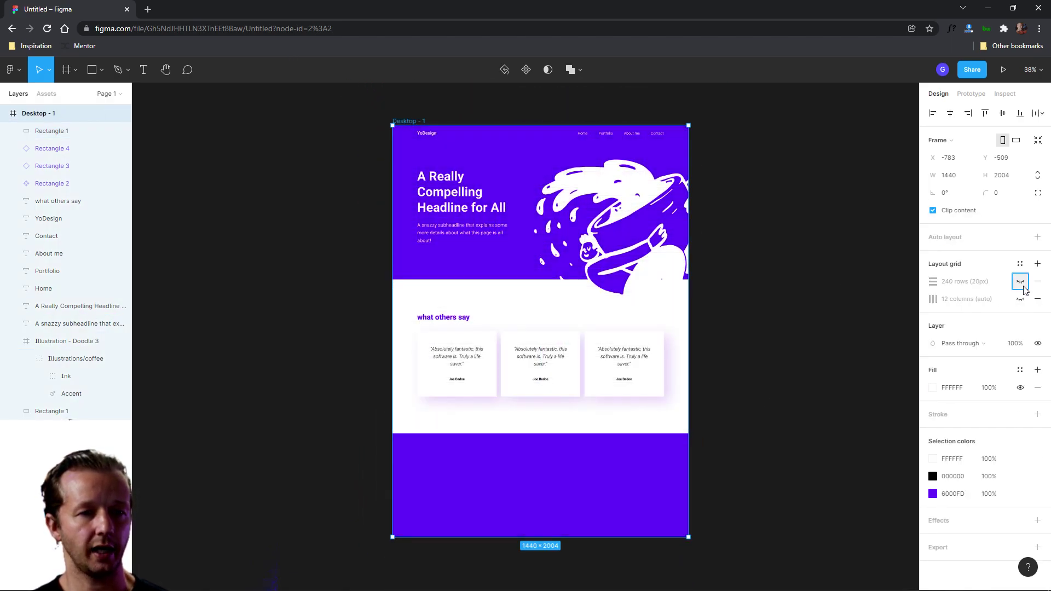
Recolour the bottom band pale lavender E6DCF8 and duplicate the 'what others say' heading
click(580, 502)
scroll(523, 509, up, 1)
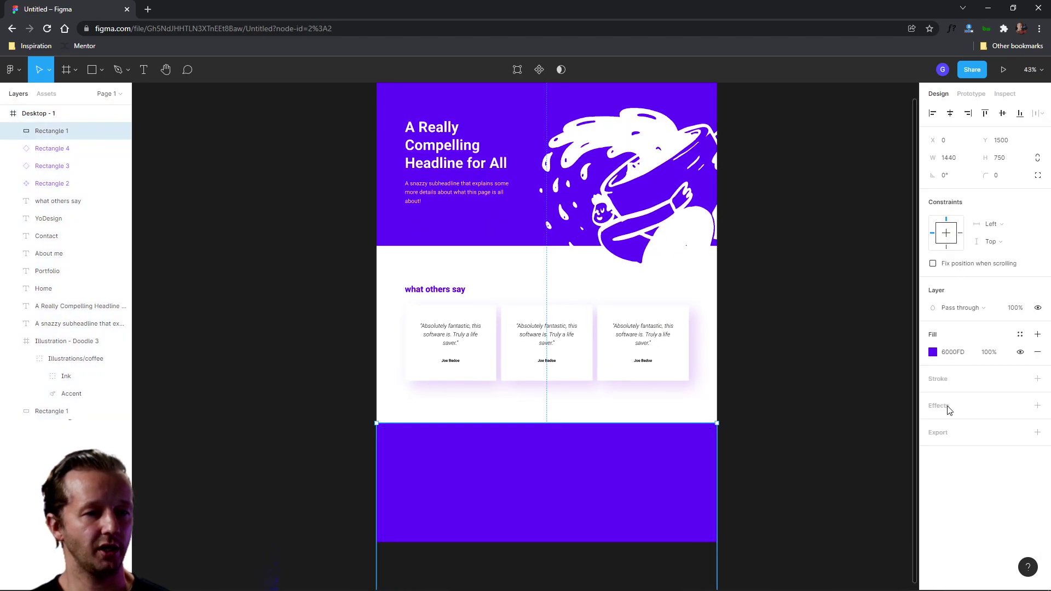
click(933, 352)
drag(907, 405, 803, 323)
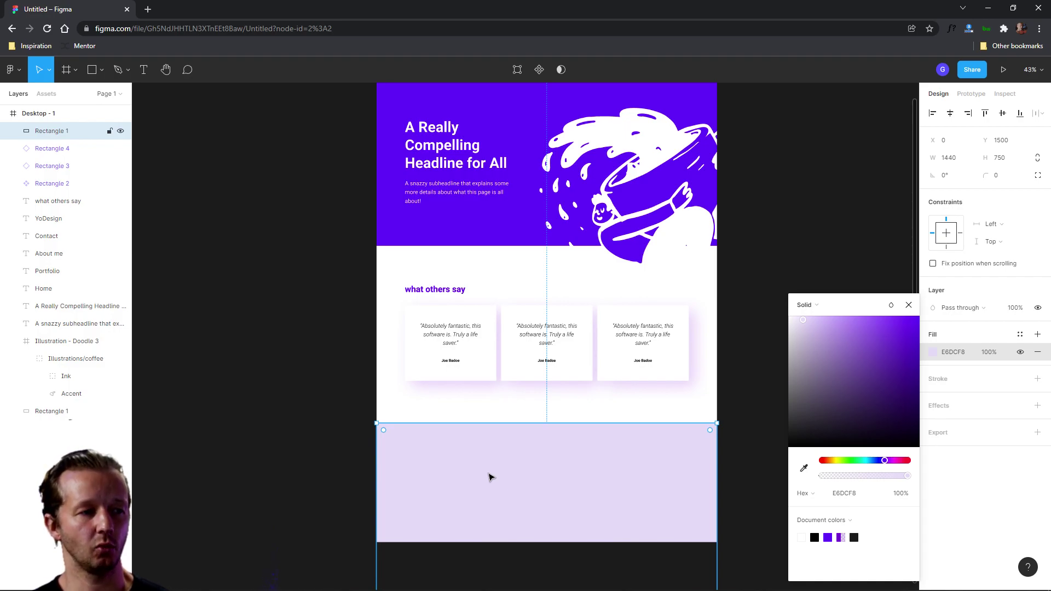
click(326, 362)
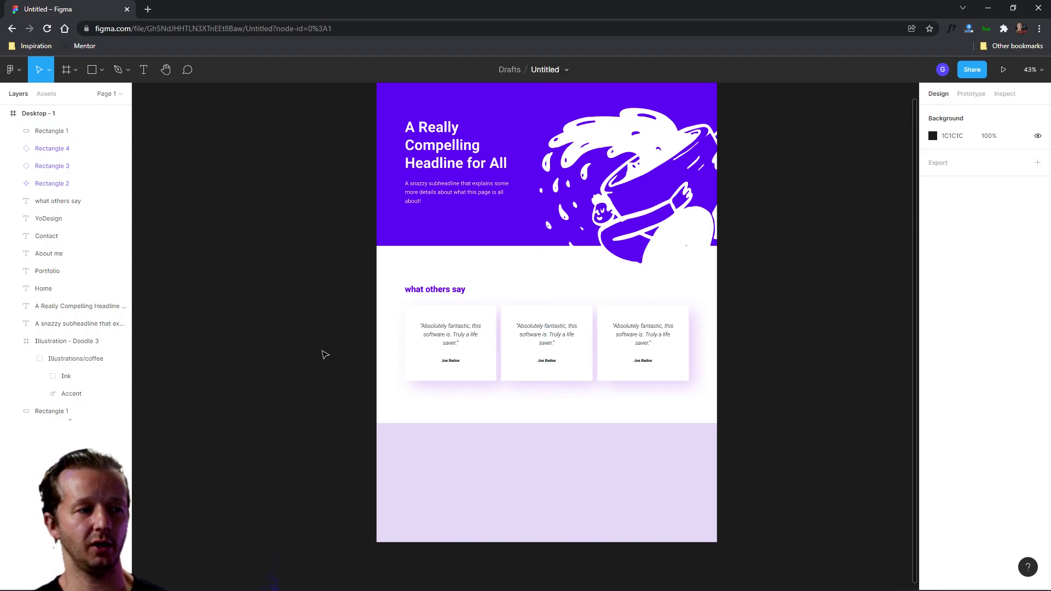
click(449, 291)
key(ctrl+d)
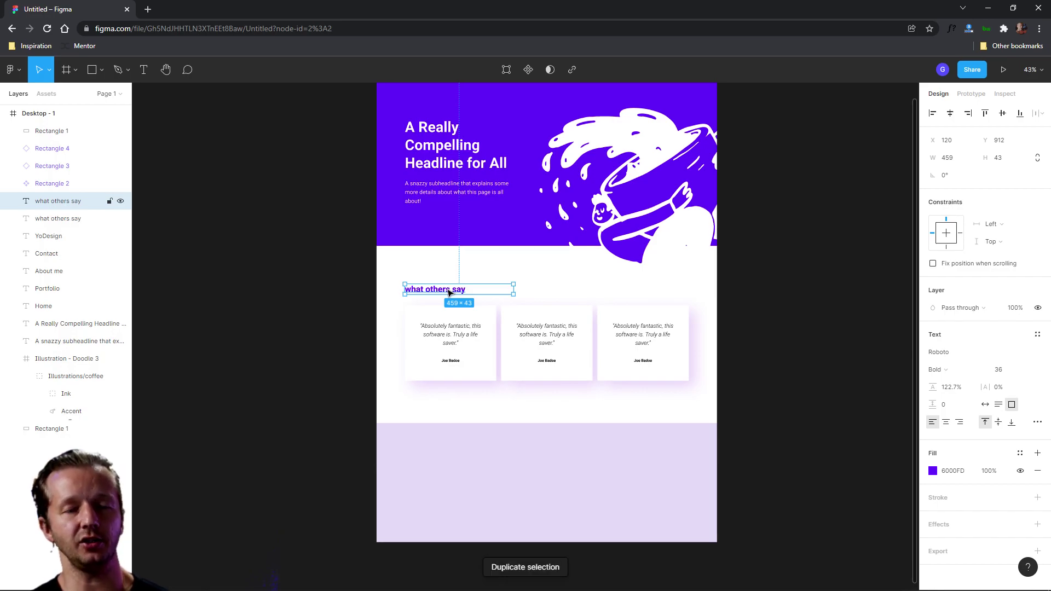
Bring the copied heading to front and place it in the lavender band at X 120, Y 1644
drag(449, 292, 465, 412)
right_click(465, 412)
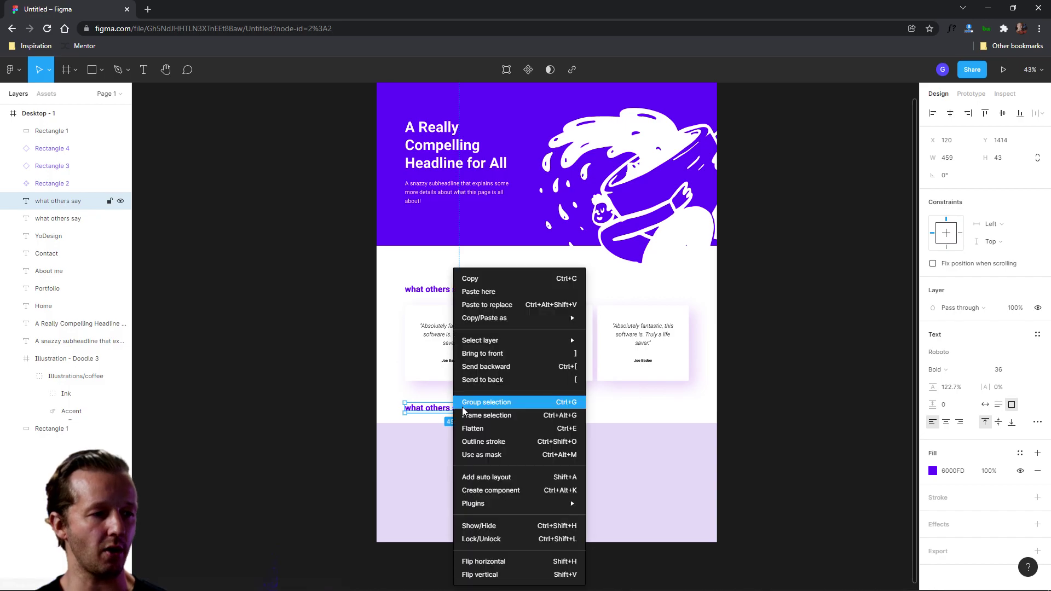
click(495, 356)
click(362, 392)
drag(460, 411, 459, 466)
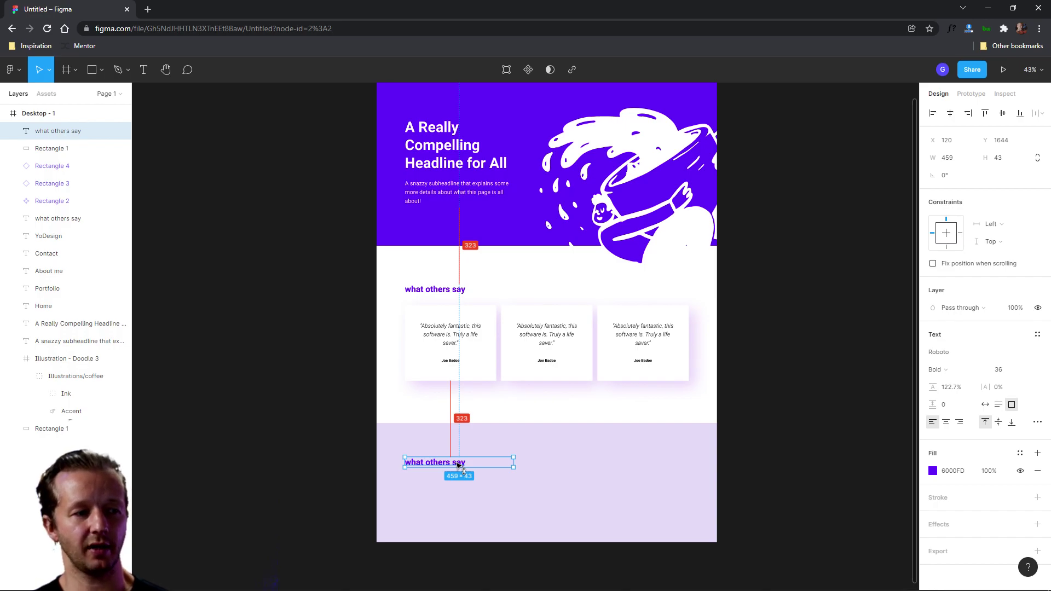
drag(459, 465, 459, 465)
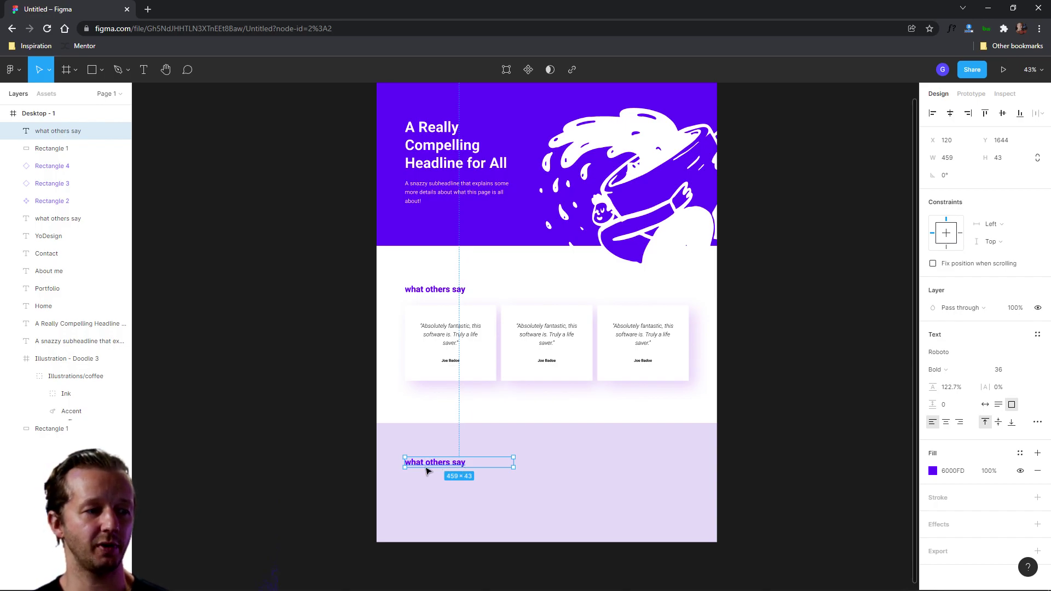
click(343, 453)
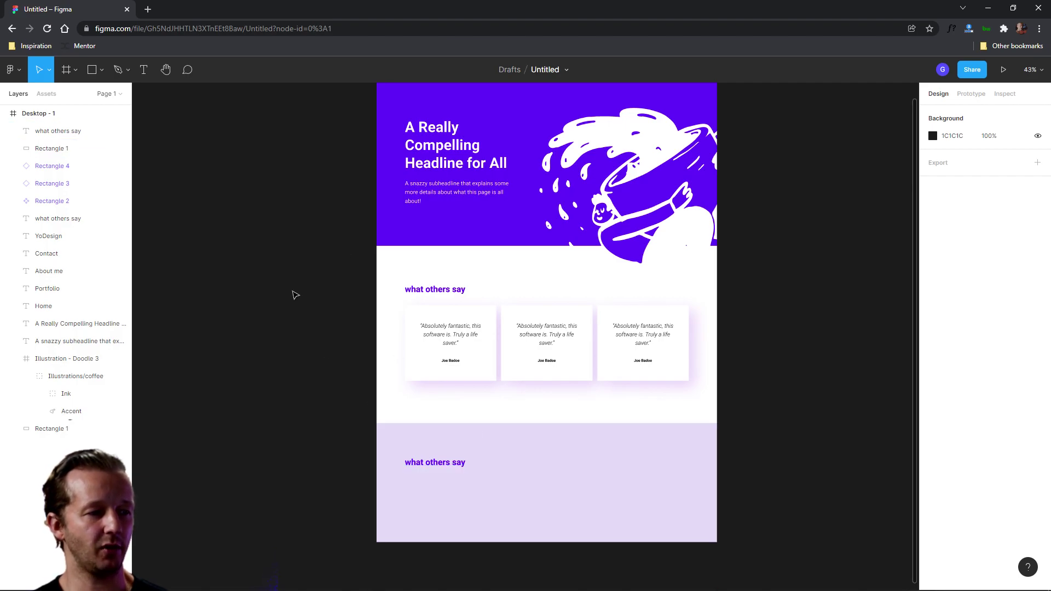
Show the 240-row 20px grid on Desktop - 1
scroll(298, 304, up, 1)
click(392, 93)
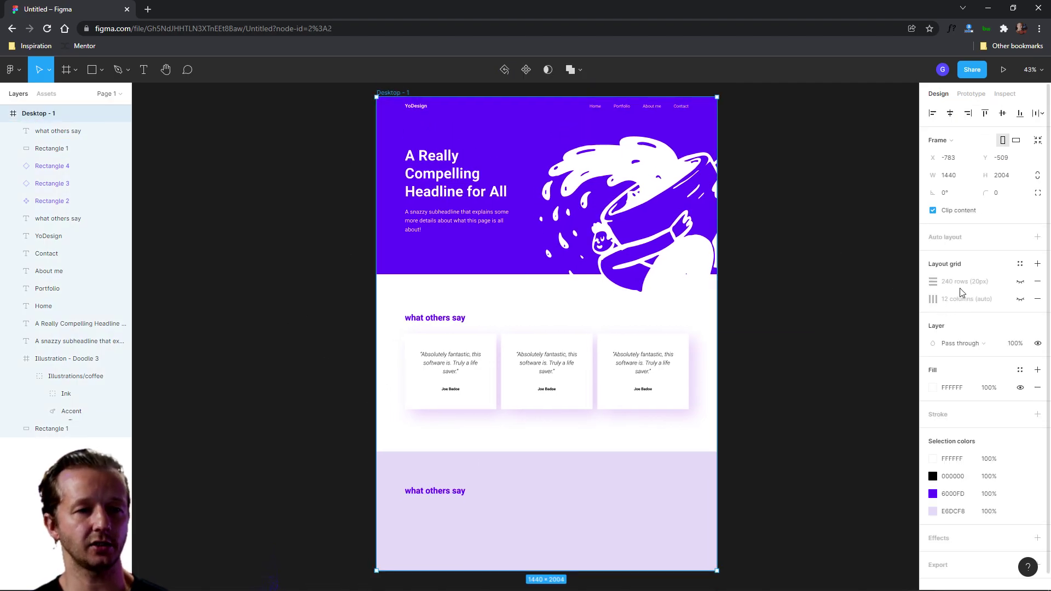
click(1020, 281)
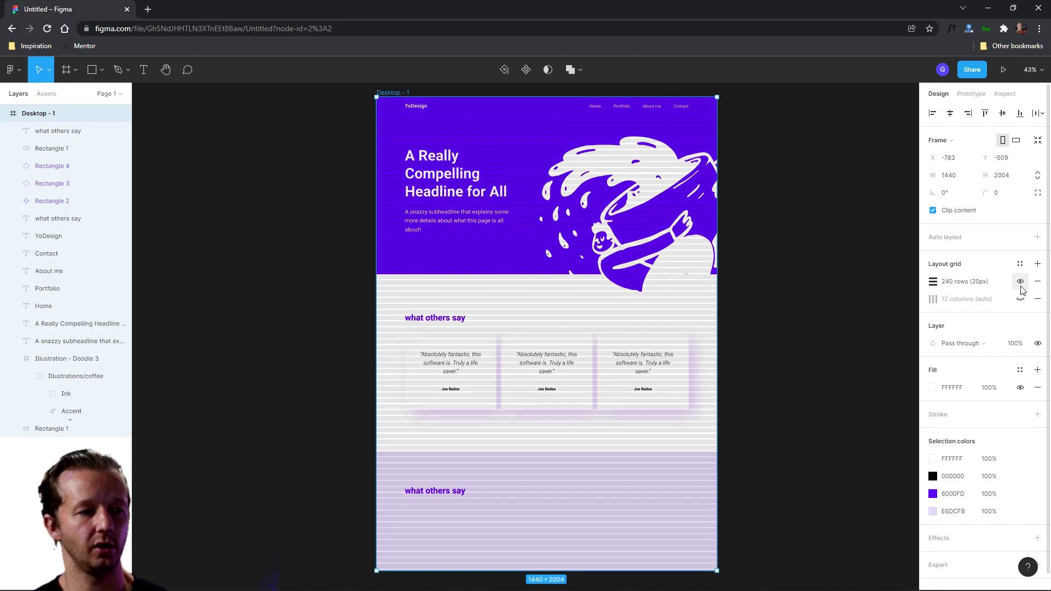
Nudge the lower 'what others say' heading down onto a grid row
scroll(391, 489, up, 5)
scroll(548, 487, up, 2)
scroll(570, 375, down, 2)
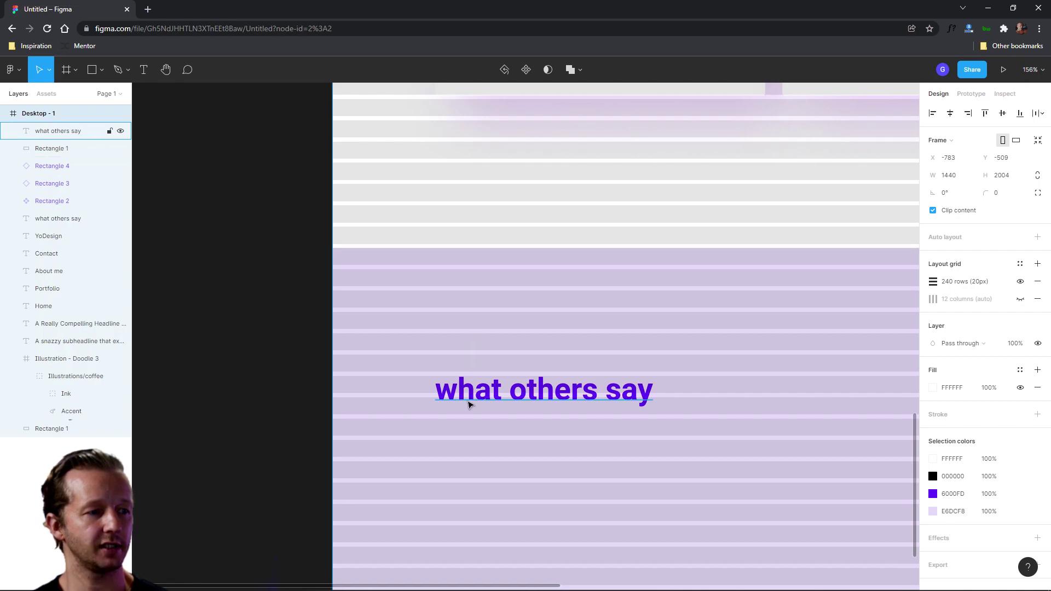
drag(468, 402, 463, 412)
Alt-drag Desktop - 1 to create Desktop - 2 beside it
scroll(619, 378, down, 4)
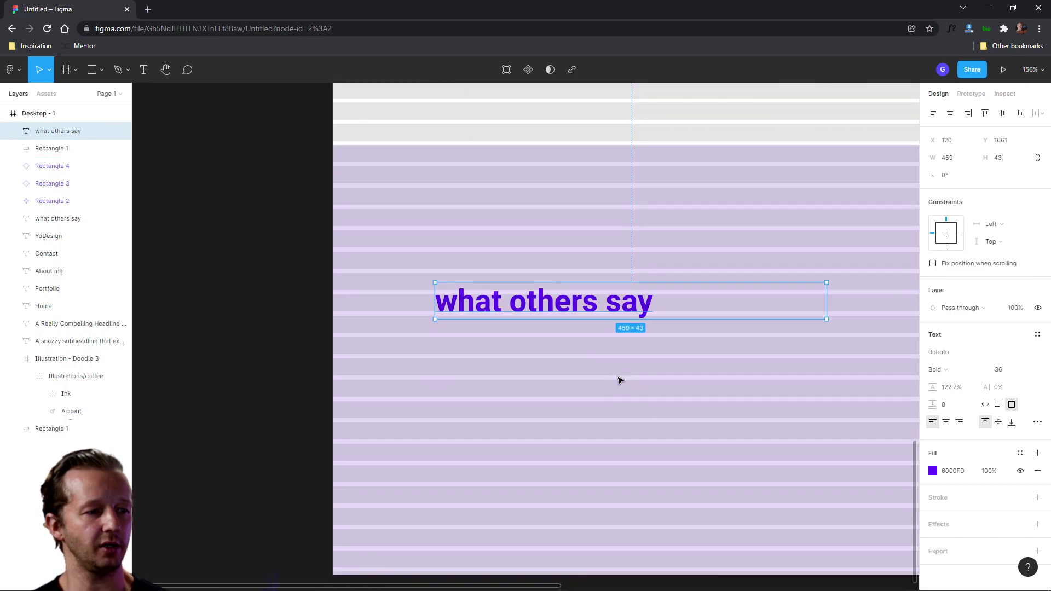
scroll(720, 394, down, 5)
scroll(721, 394, down, 6)
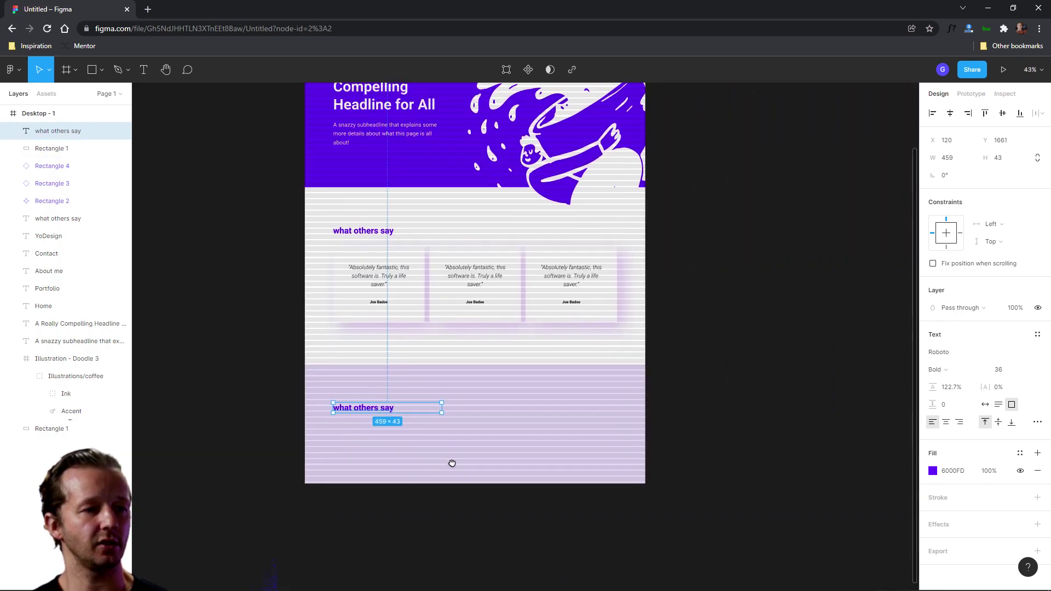
scroll(521, 376, up, 3)
scroll(505, 415, up, 3)
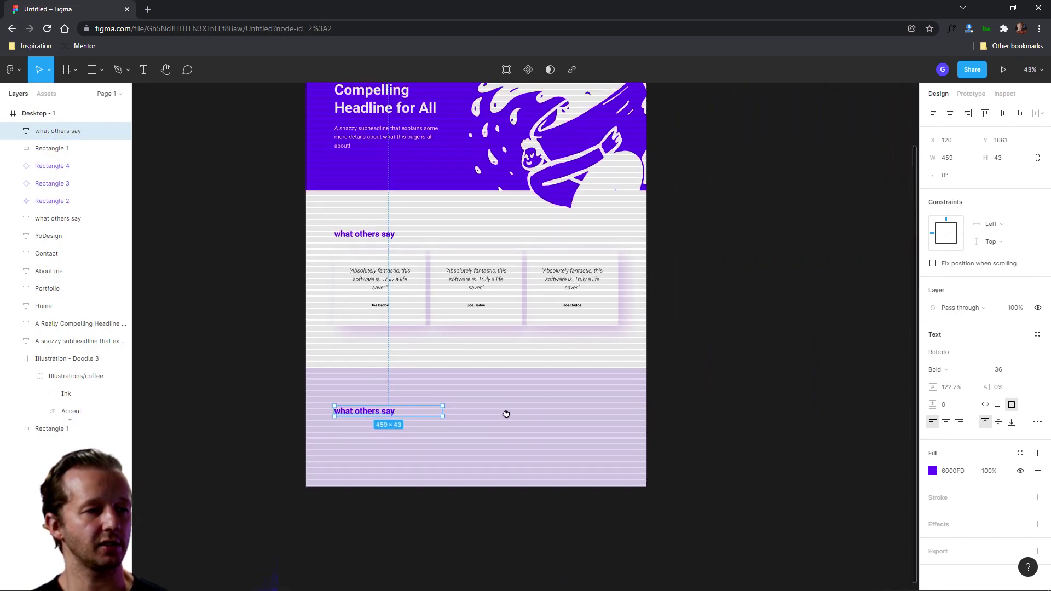
scroll(485, 420, down, 3)
drag(382, 221, 650, 221)
Hide the row grid on Desktop - 1
click(372, 221)
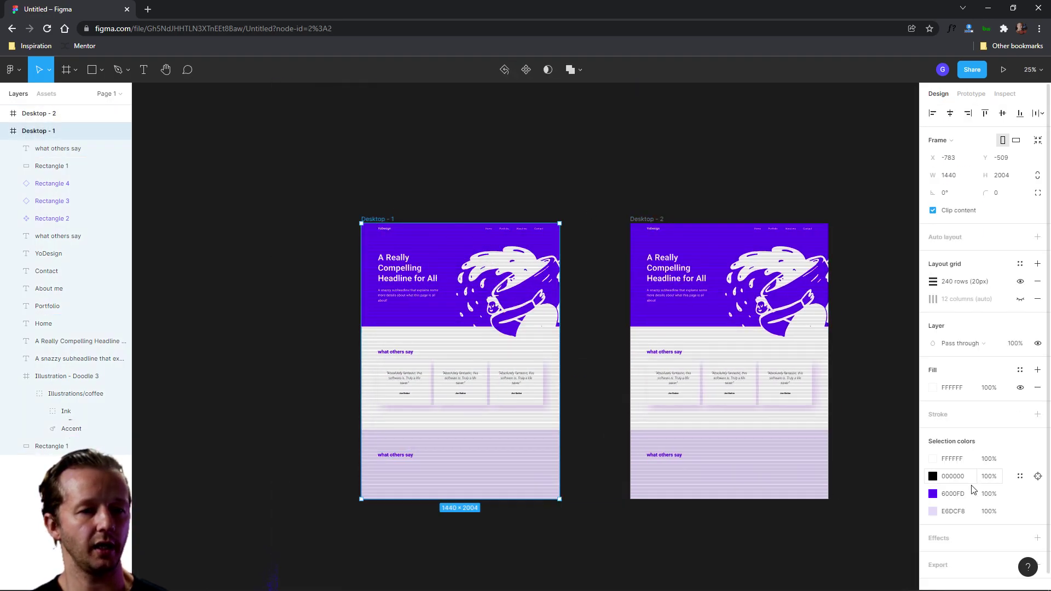
click(1021, 282)
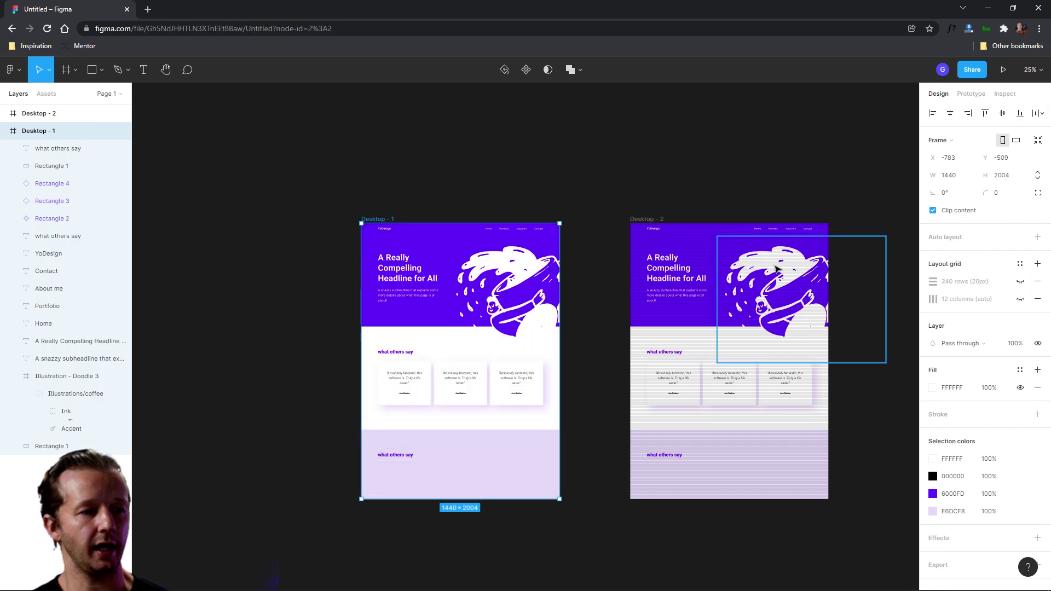
click(649, 219)
scroll(861, 504, up, 5)
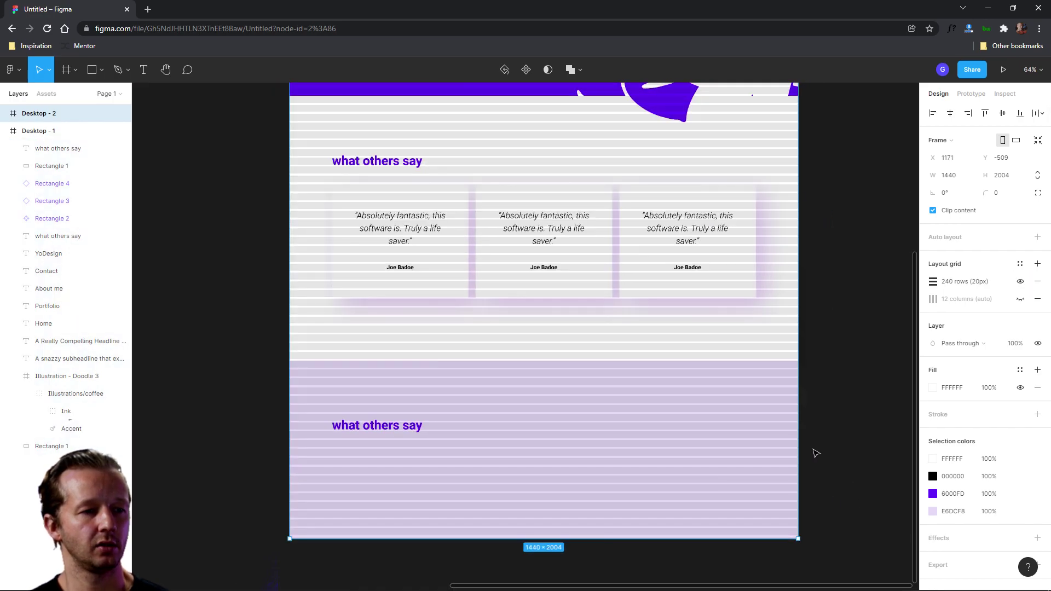
scroll(657, 438, left, 1)
Raise Desktop - 2's lower heading toward the testimonials and delete its lavender band
click(441, 417)
drag(446, 420, 441, 358)
click(580, 368)
key(Delete)
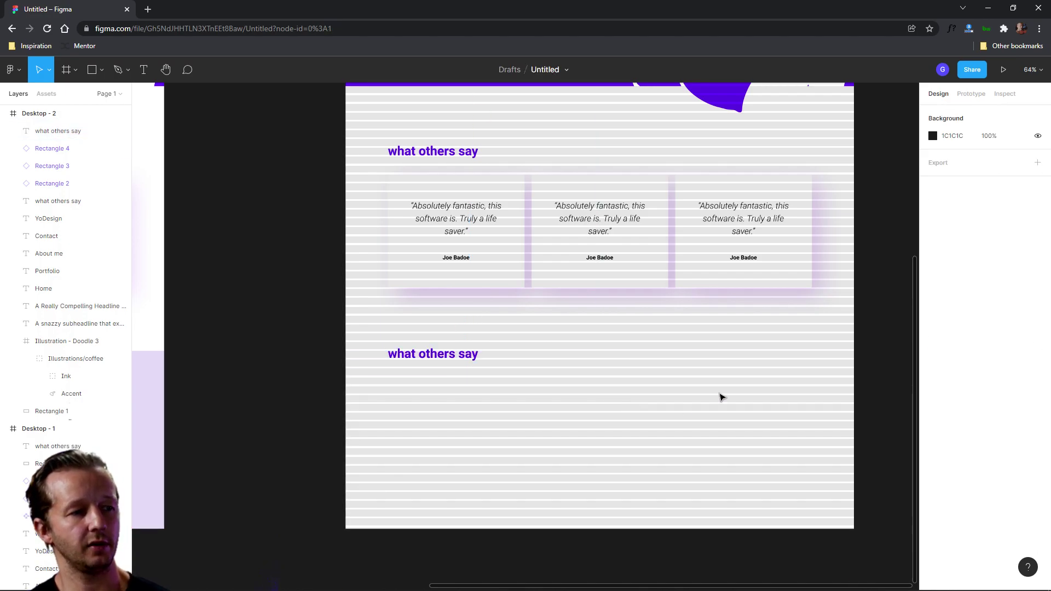
Move Desktop - 2 closer to Desktop - 1 and hide its row grid
scroll(720, 396, down, 5)
scroll(480, 301, right, 2)
drag(464, 117, 404, 119)
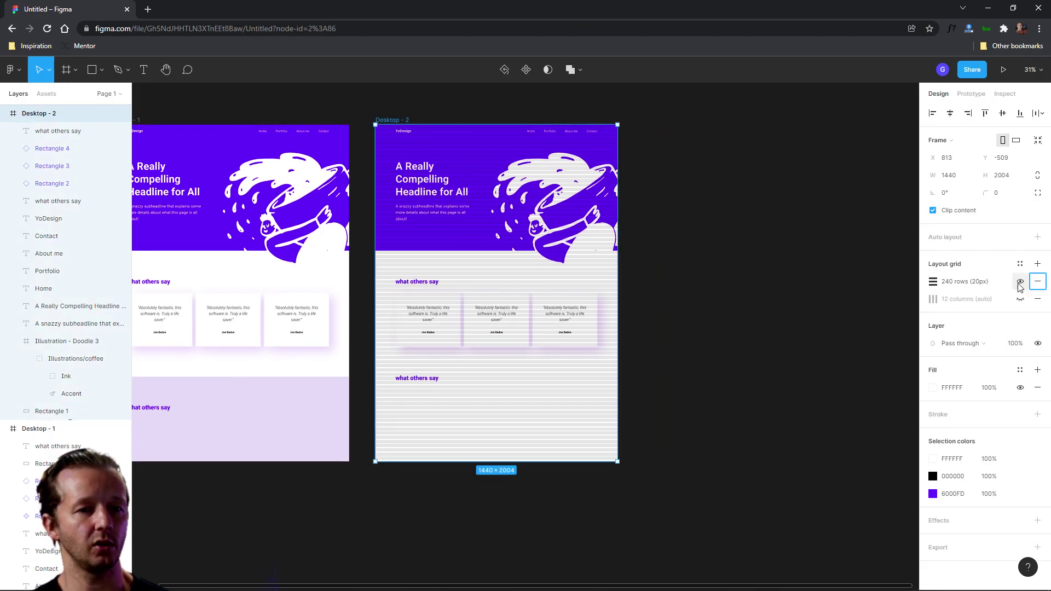
click(1021, 281)
click(744, 302)
scroll(457, 370, left, 3)
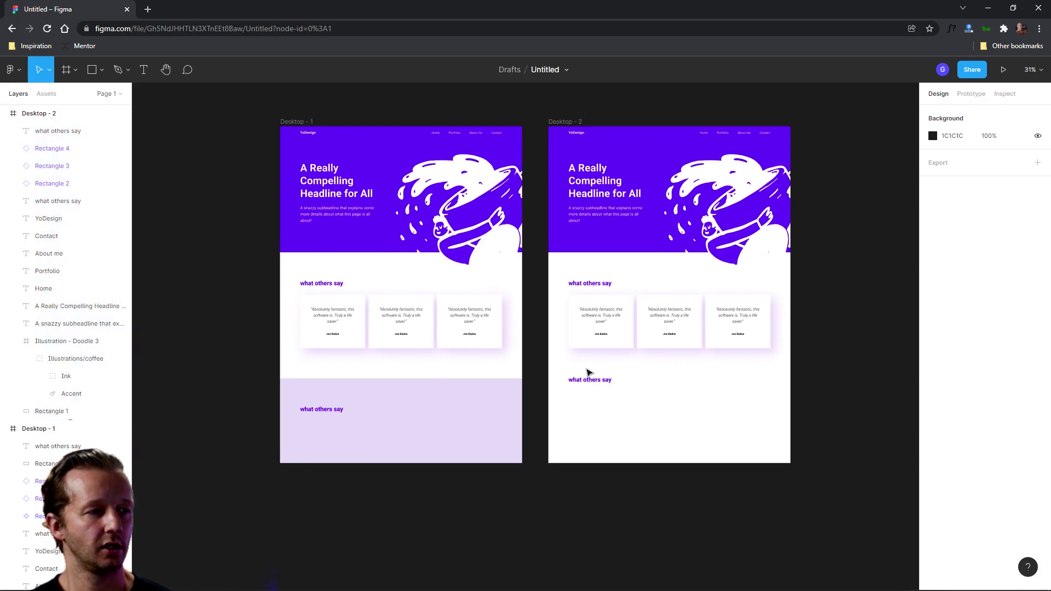
scroll(587, 370, up, 1)
drag(646, 418, 646, 431)
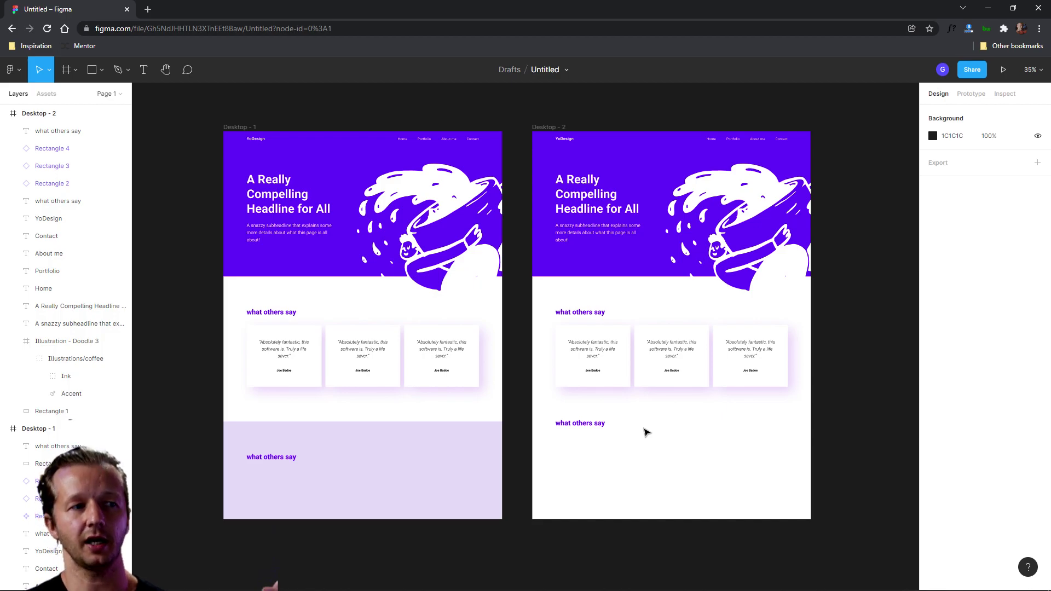
click(625, 172)
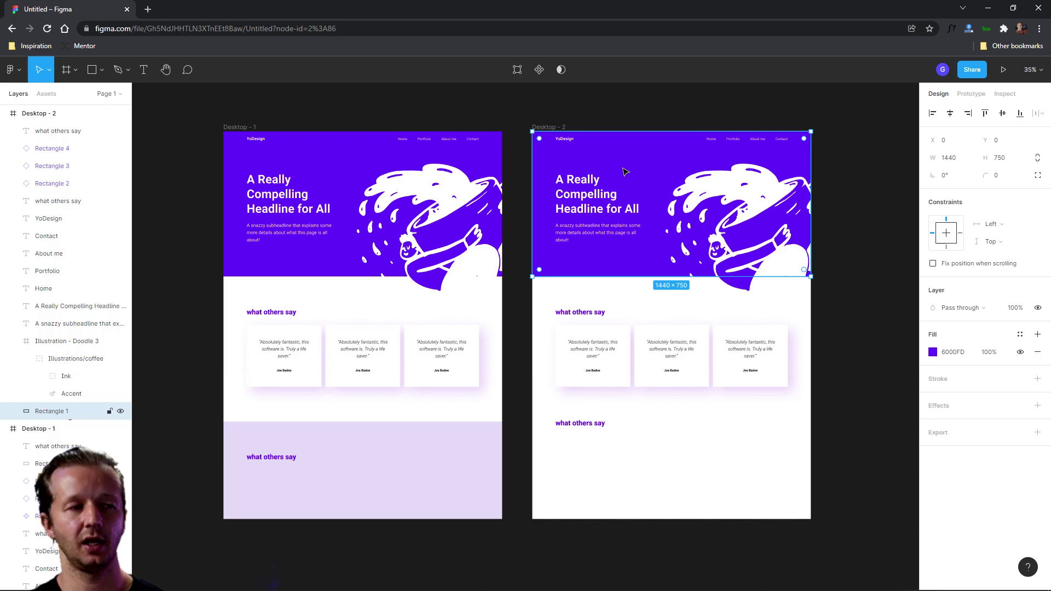
click(658, 115)
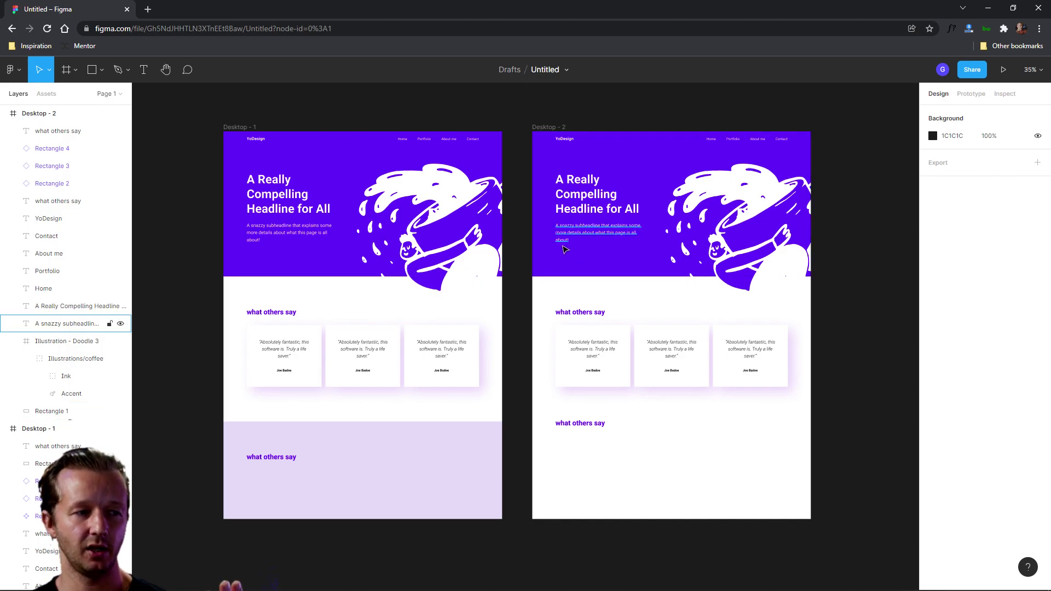
click(559, 252)
click(845, 276)
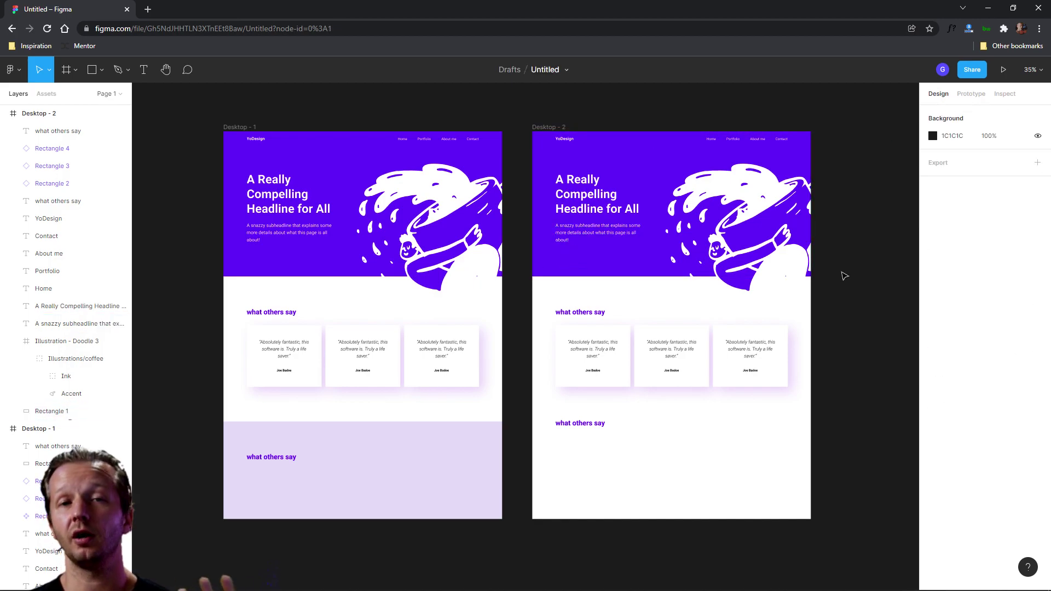